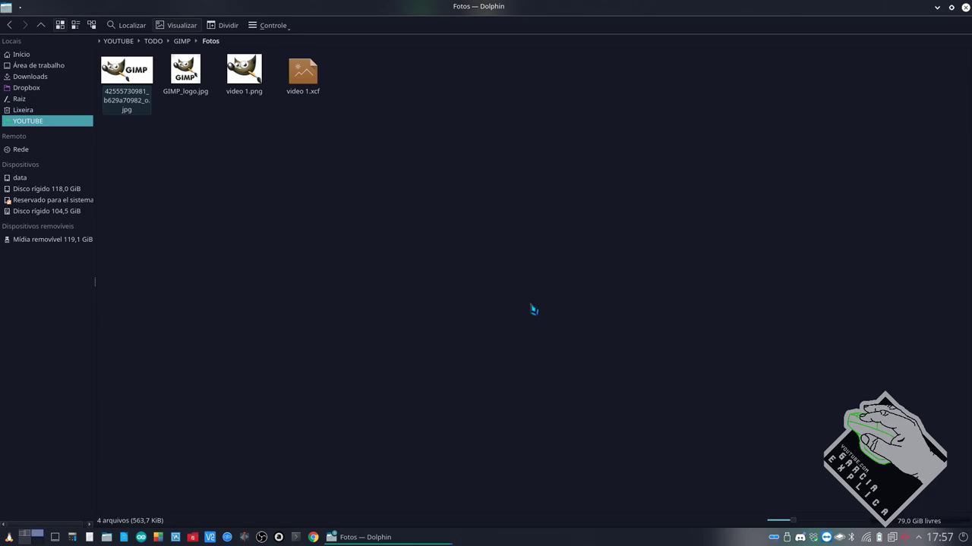
{"action": "left_click", "coordinate": [129, 80]}
{"action": "key", "text": "Menu"}
{"action": "key", "text": "Down"}
{"action": "key", "text": "Down"}
{"action": "key", "text": "Right"}
{"action": "key", "text": "Return"}
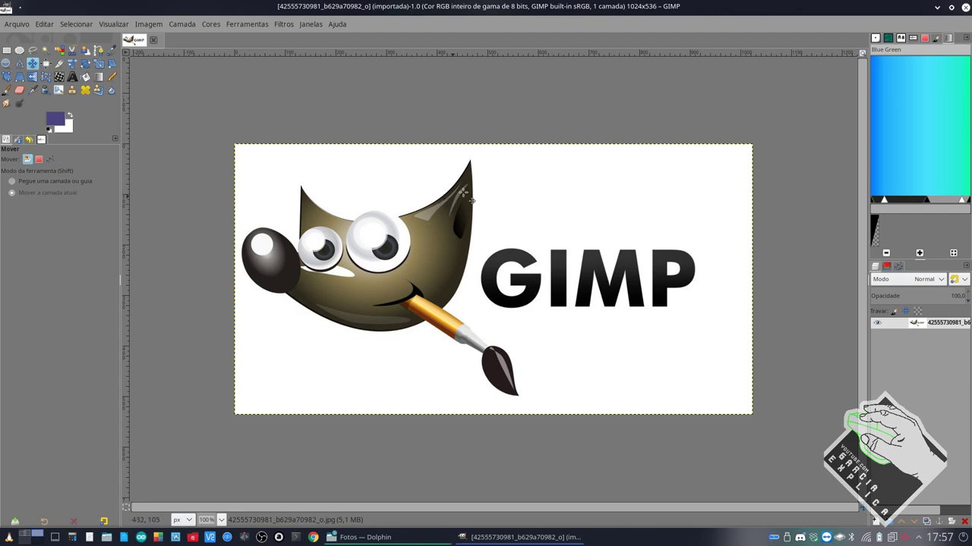
{"action": "left_click", "coordinate": [365, 537]}
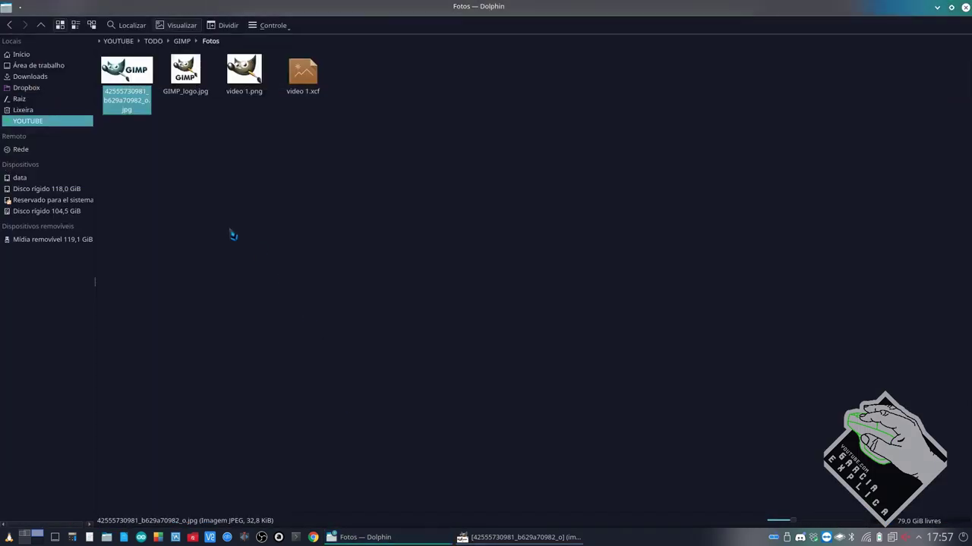
{"action": "double_click", "coordinate": [135, 65]}
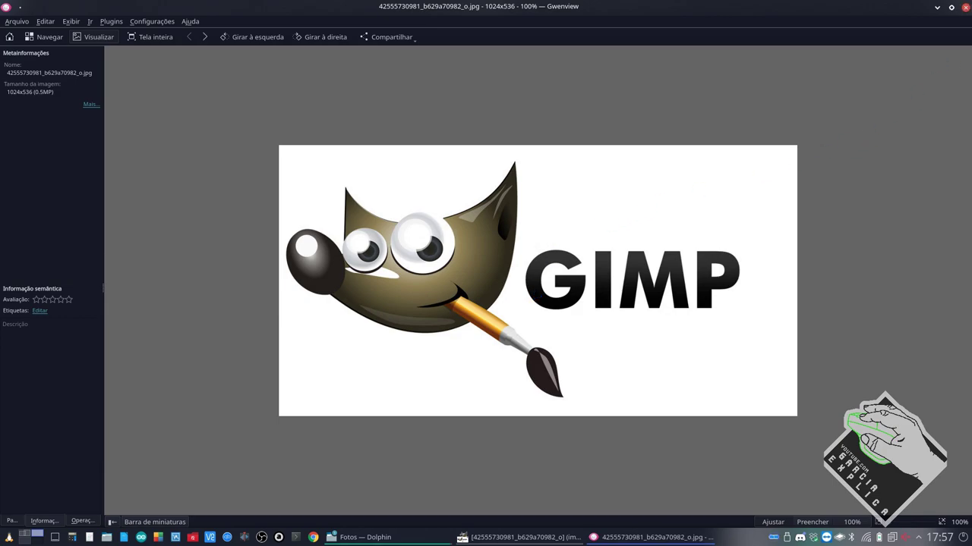
{"action": "left_click", "coordinate": [963, 7]}
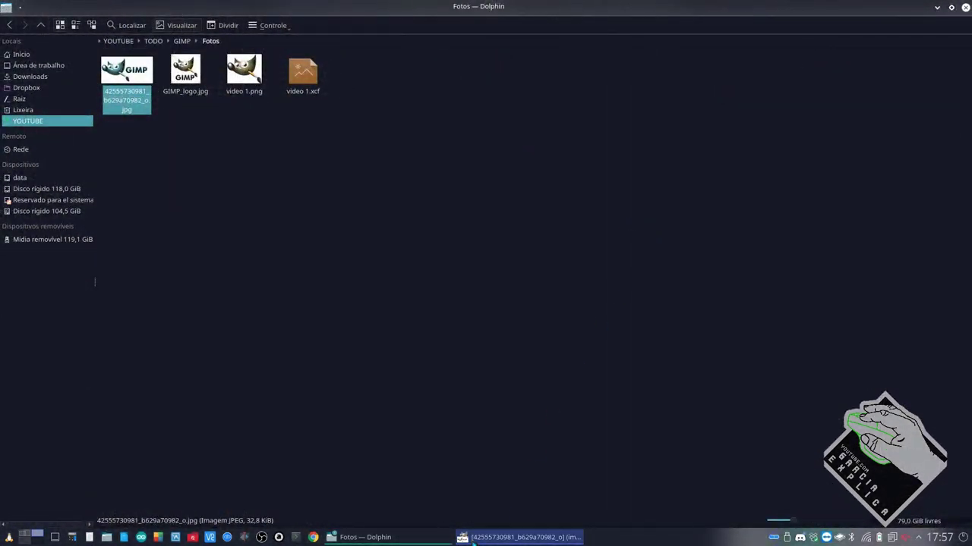
Bring the GIMP window showing the 1024x536 logo image back to the front
{"action": "left_click", "coordinate": [473, 539]}
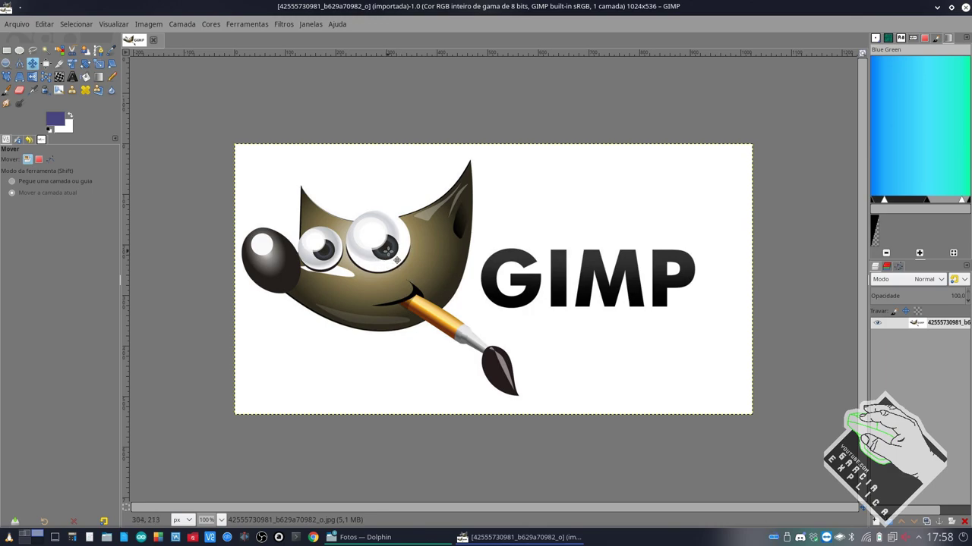
{"action": "scroll", "coordinate": [395, 220], "scroll_direction": "up", "scroll_amount": 1, "text": "ctrl"}
{"action": "scroll", "coordinate": [396, 216], "scroll_direction": "up", "scroll_amount": 1, "text": "ctrl"}
Fuzzy-select the white background around the logo, then clear the selection
{"action": "scroll", "coordinate": [394, 215], "scroll_direction": "down", "scroll_amount": 1, "text": "ctrl"}
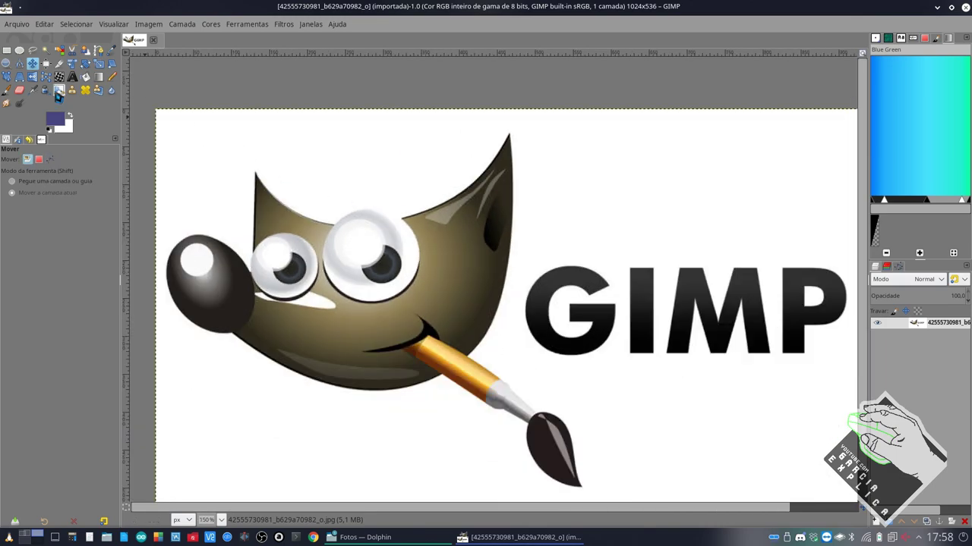
{"action": "left_click", "coordinate": [46, 50]}
{"action": "left_click", "coordinate": [394, 175]}
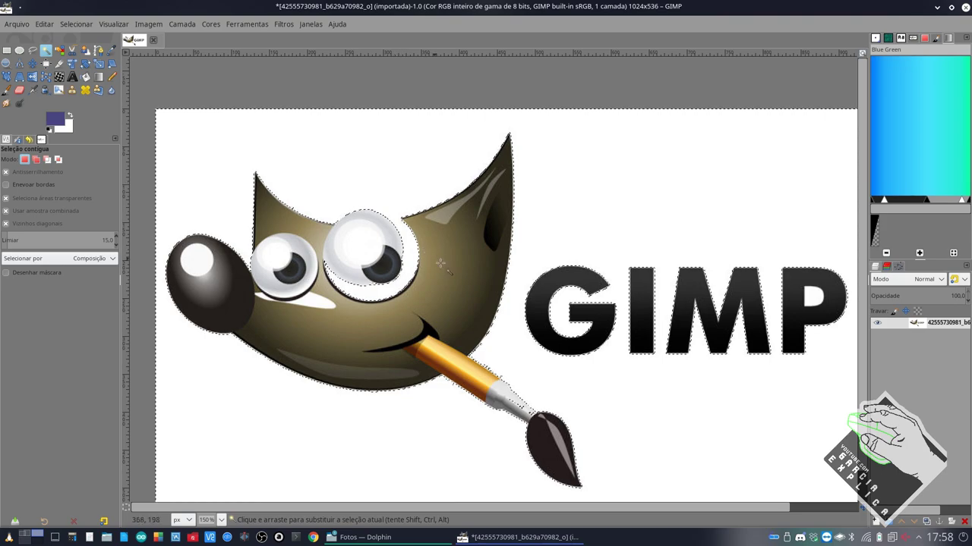
{"action": "scroll", "coordinate": [396, 262], "scroll_direction": "up", "scroll_amount": 2, "text": "ctrl"}
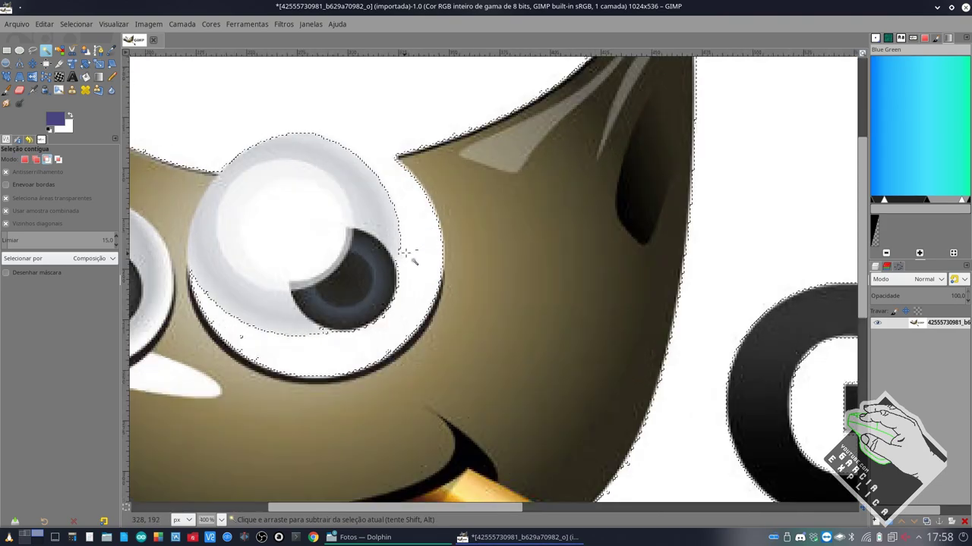
{"action": "scroll", "coordinate": [405, 253], "scroll_direction": "up", "scroll_amount": 1, "text": "ctrl"}
{"action": "scroll", "coordinate": [418, 254], "scroll_direction": "down", "scroll_amount": 3, "text": "ctrl"}
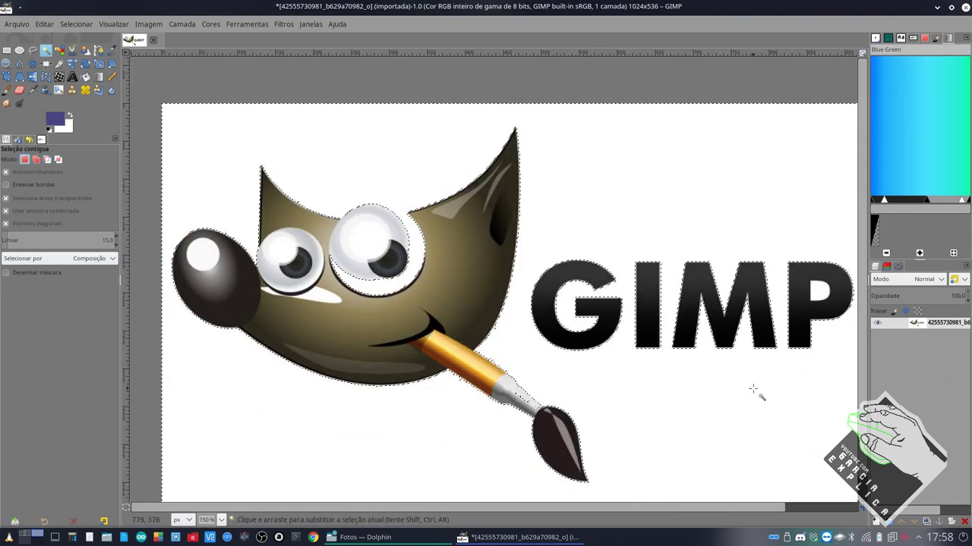
{"action": "scroll", "coordinate": [754, 389], "scroll_direction": "down", "scroll_amount": 1, "text": "ctrl"}
{"action": "key", "text": "ctrl+shift+a"}
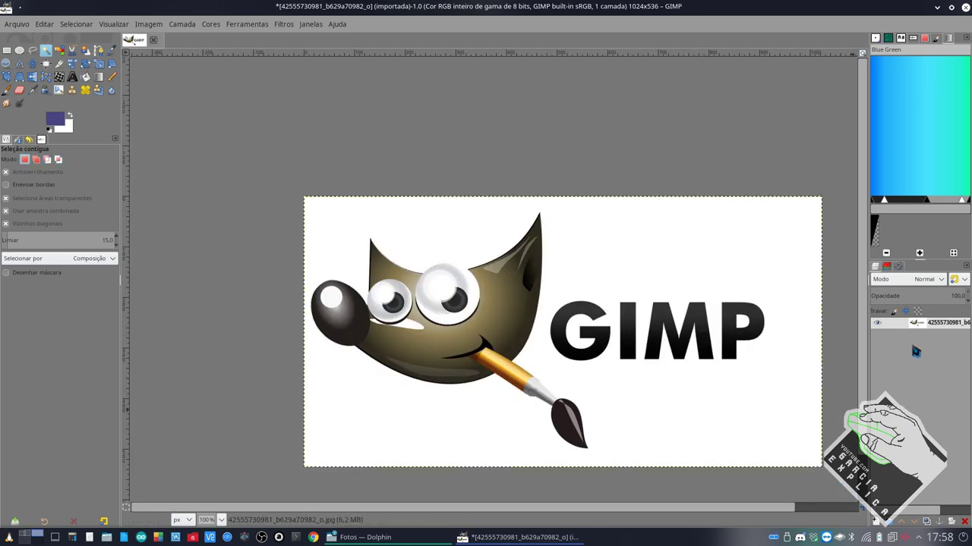
Add an alpha channel to the logo layer, test-delete the white background, and undo it
{"action": "right_click", "coordinate": [934, 327]}
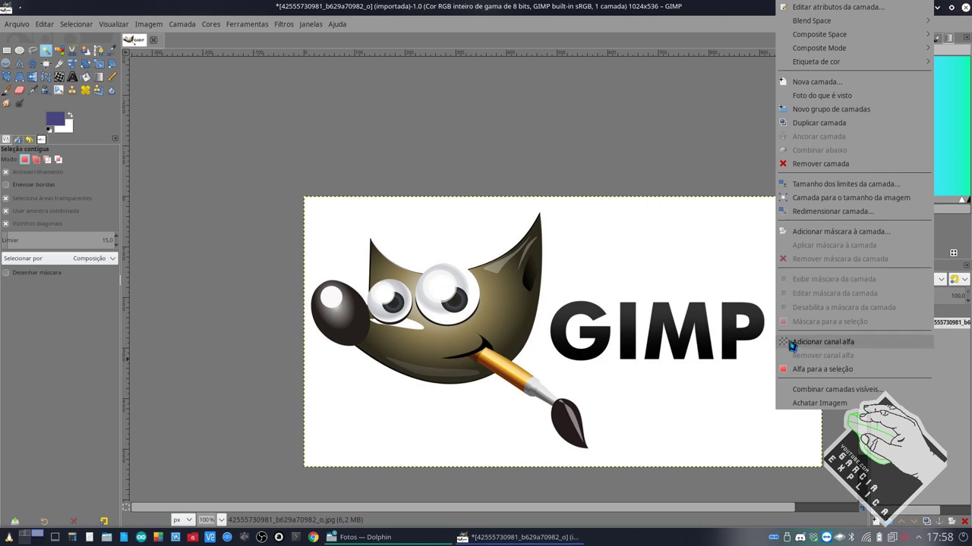
{"action": "left_click", "coordinate": [792, 343]}
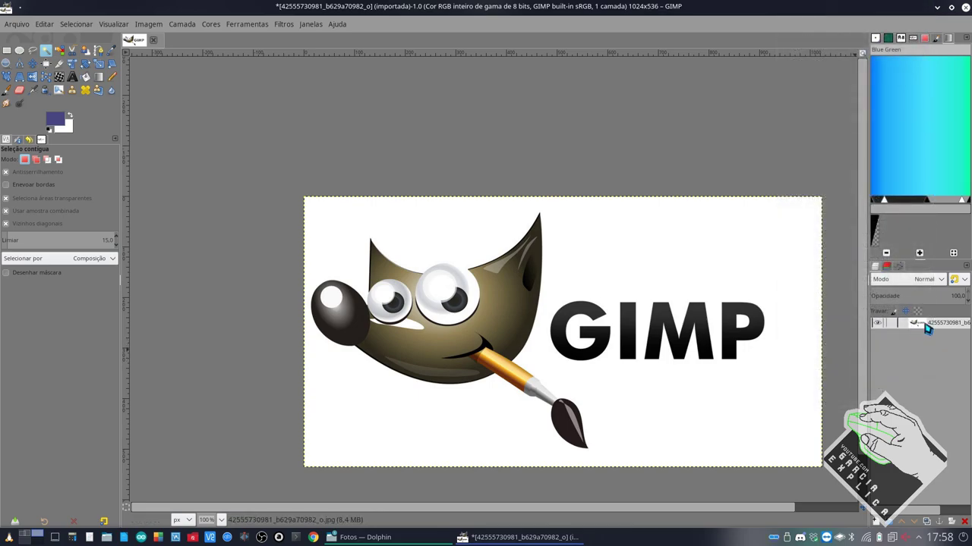
{"action": "left_click", "coordinate": [623, 281]}
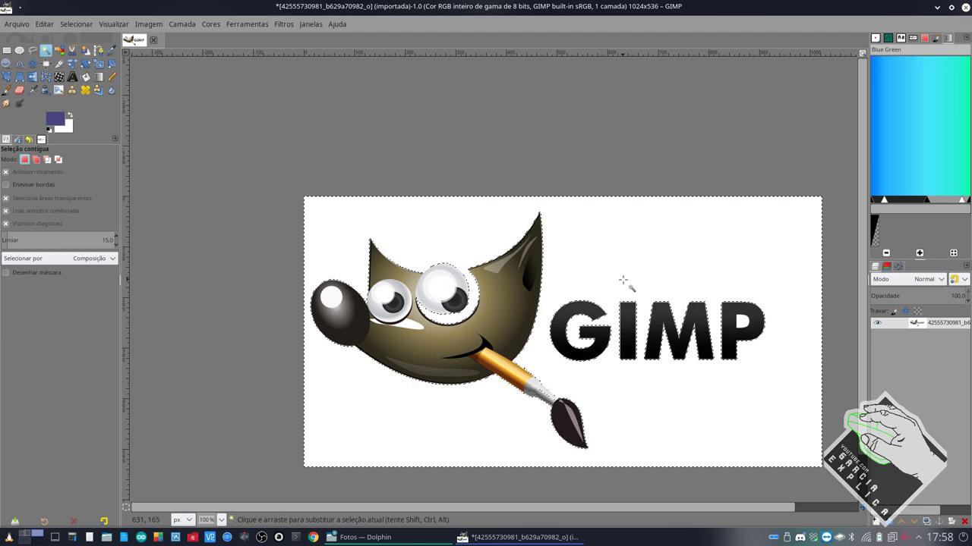
{"action": "key", "text": "Delete"}
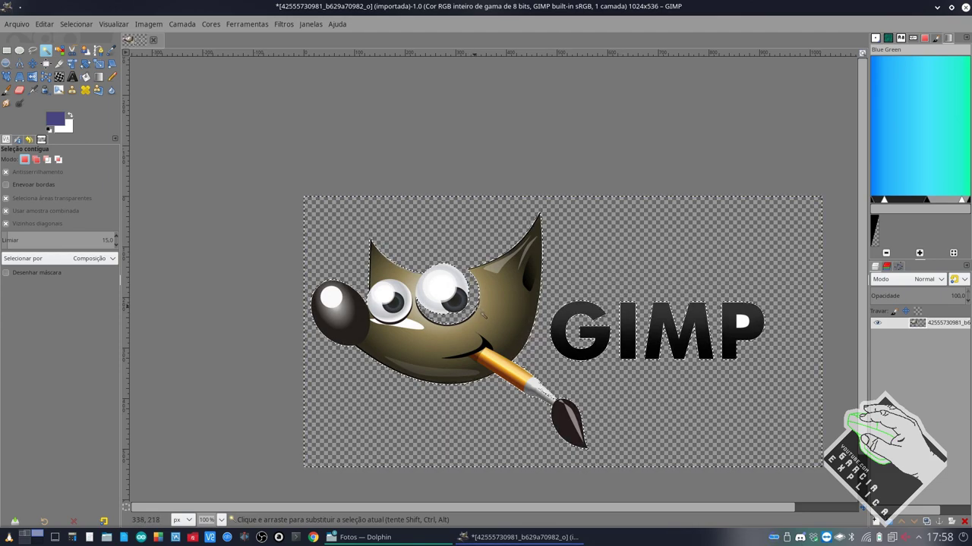
{"action": "key", "text": "ctrl"}
{"action": "key", "text": "ctrl+z"}
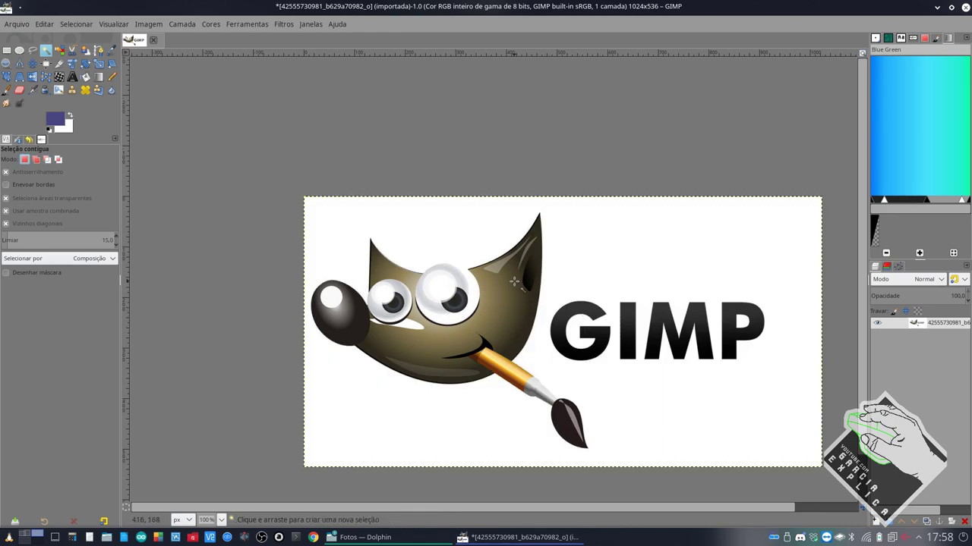
Zoom in and outline the white gap above Wilber's larger eye with Free Select
{"action": "scroll", "coordinate": [486, 270], "scroll_direction": "up", "scroll_amount": 3}
{"action": "scroll", "coordinate": [455, 263], "scroll_direction": "up", "scroll_amount": 2}
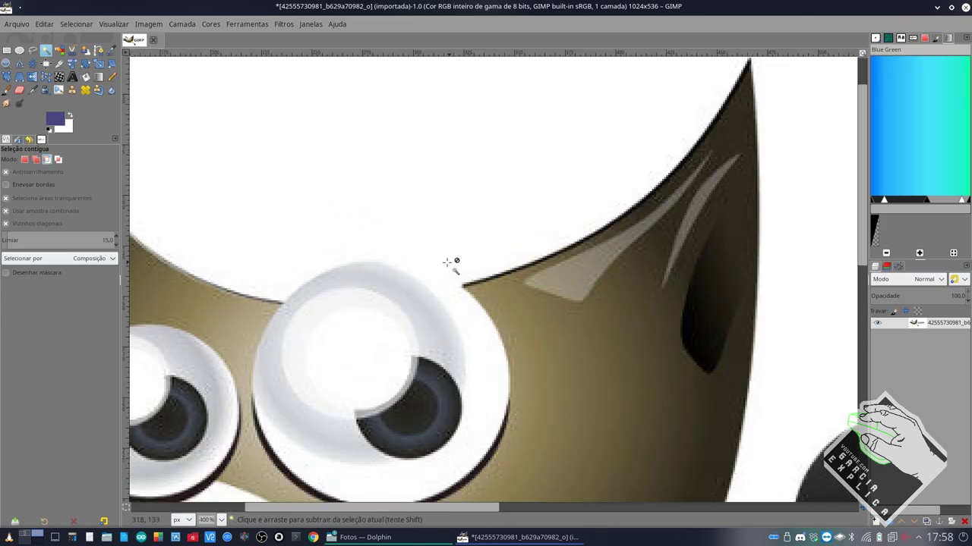
{"action": "scroll", "coordinate": [438, 262], "scroll_direction": "up", "scroll_amount": 1}
{"action": "scroll", "coordinate": [438, 262], "scroll_direction": "down", "scroll_amount": 3}
{"action": "key", "text": "f"}
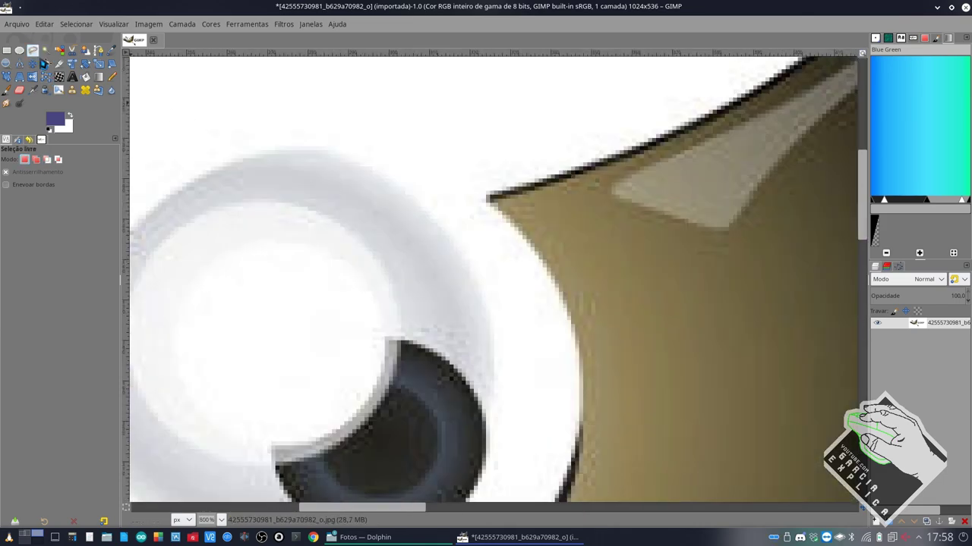
{"action": "left_click", "coordinate": [383, 177]}
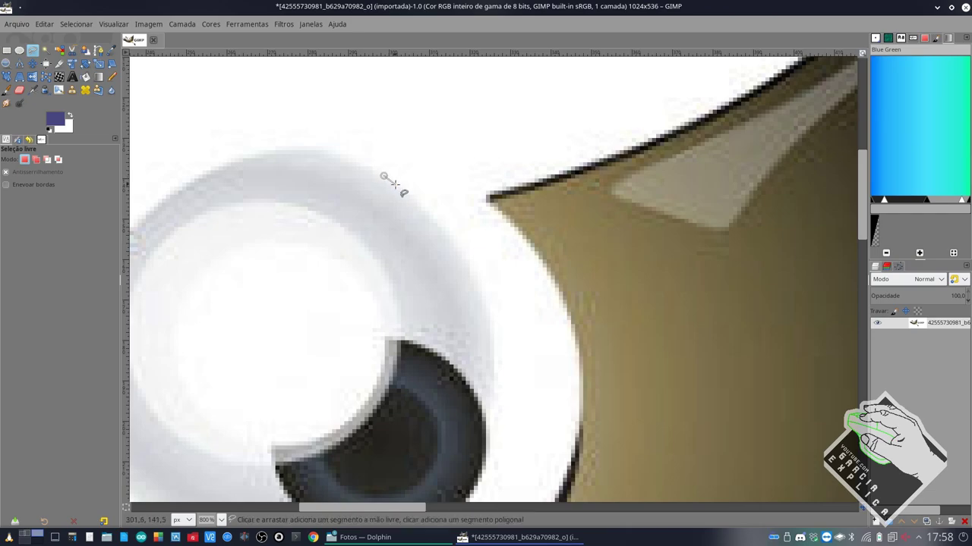
{"action": "left_click", "coordinate": [437, 221]}
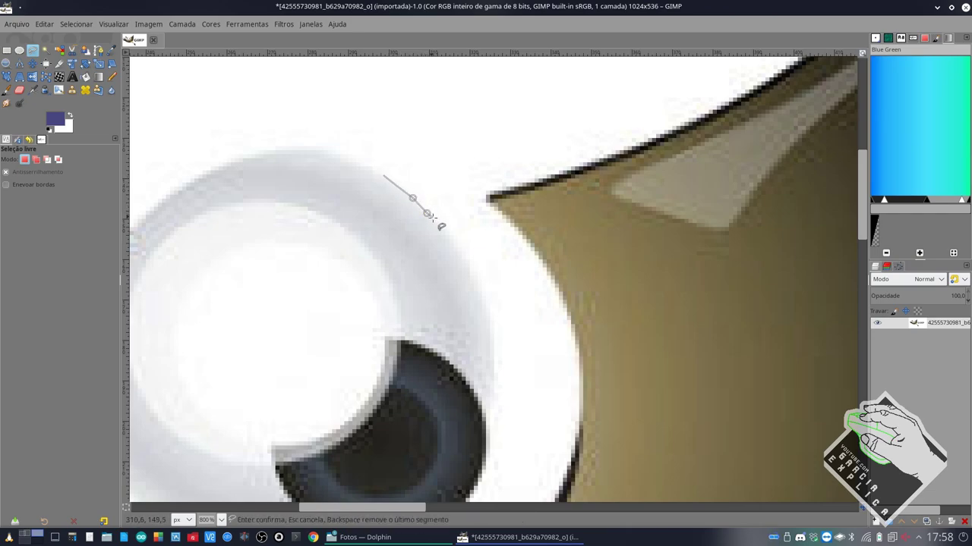
{"action": "left_click", "coordinate": [488, 197]}
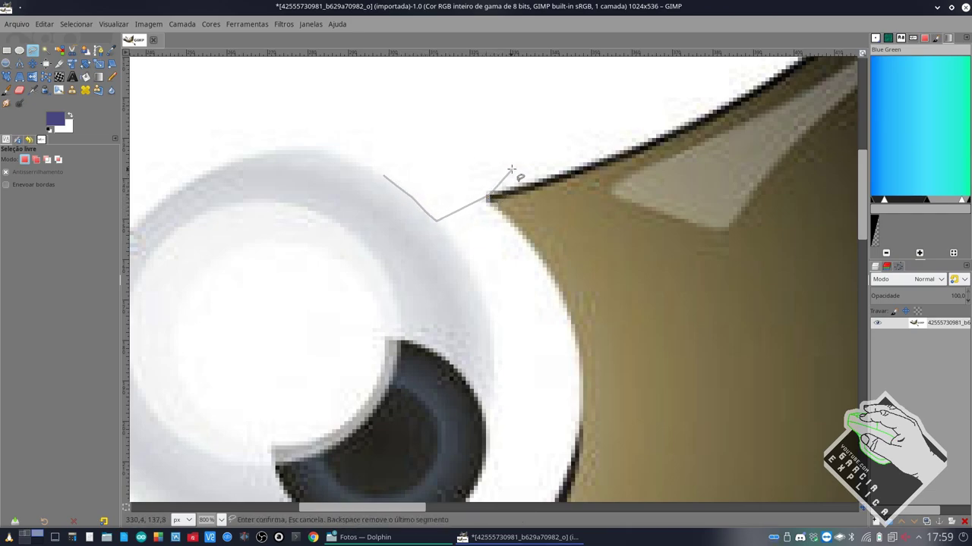
{"action": "left_click", "coordinate": [515, 168]}
{"action": "left_click", "coordinate": [516, 143]}
{"action": "left_click", "coordinate": [412, 137]}
{"action": "left_click", "coordinate": [383, 177]}
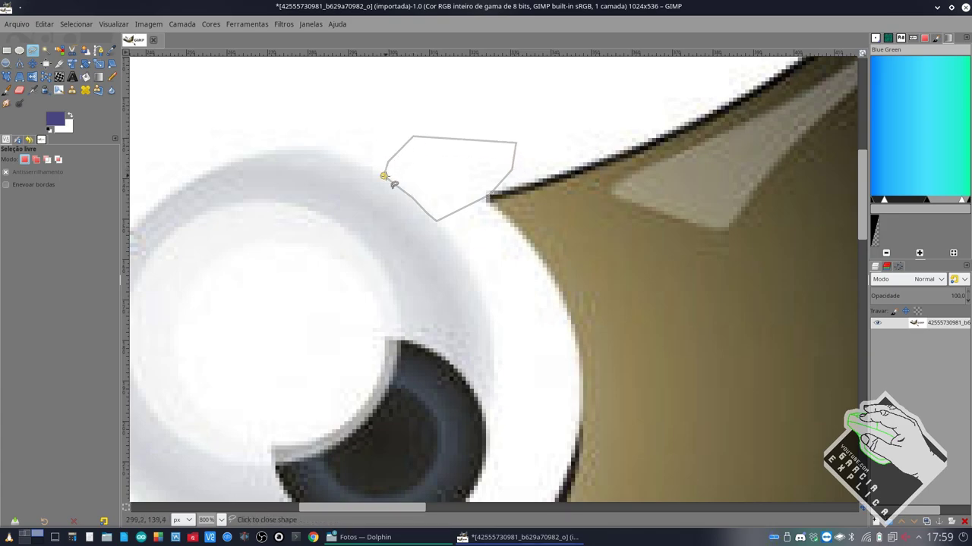
Commit the outline and delete the gap to transparency
{"action": "left_click", "coordinate": [422, 173]}
{"action": "key", "text": "Delete"}
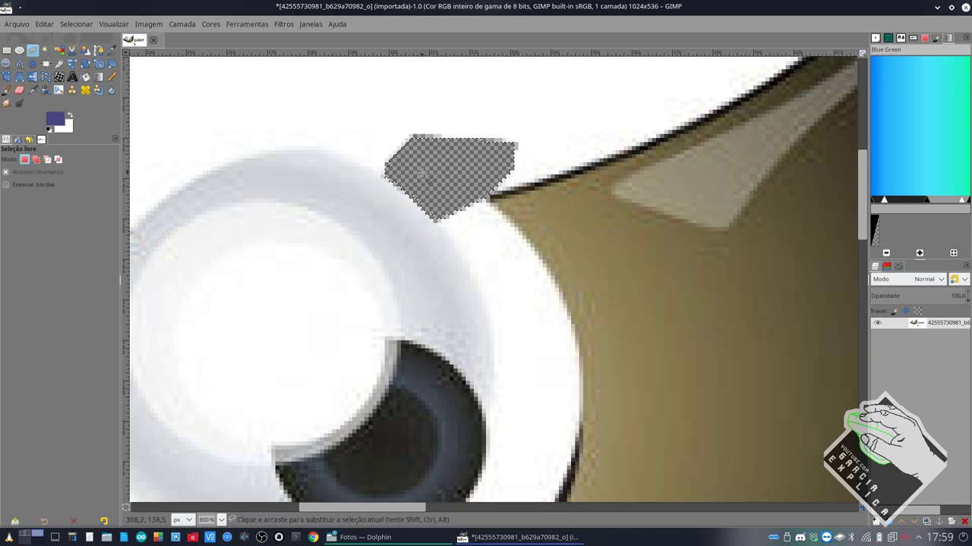
{"action": "scroll", "coordinate": [490, 209], "scroll_direction": "down", "scroll_amount": 2}
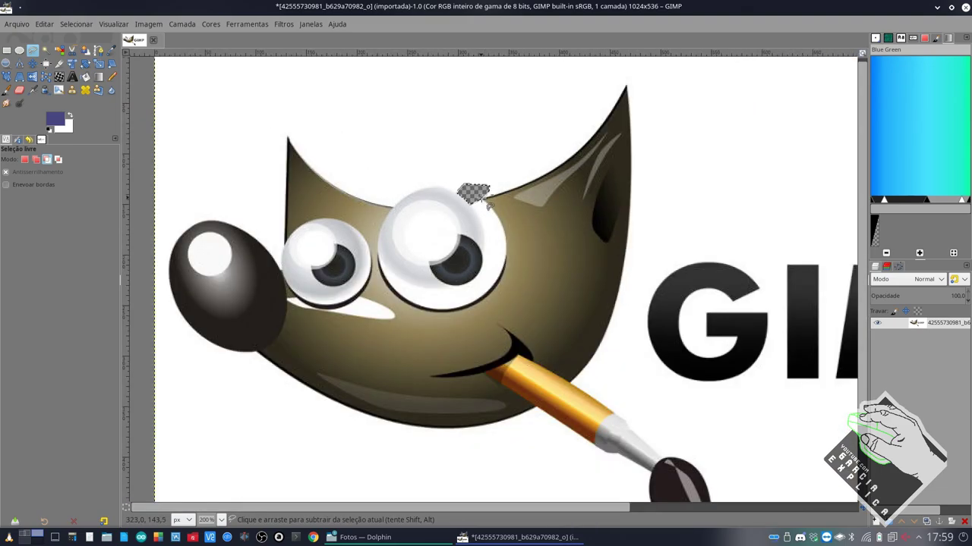
{"action": "scroll", "coordinate": [490, 206], "scroll_direction": "down", "scroll_amount": 2}
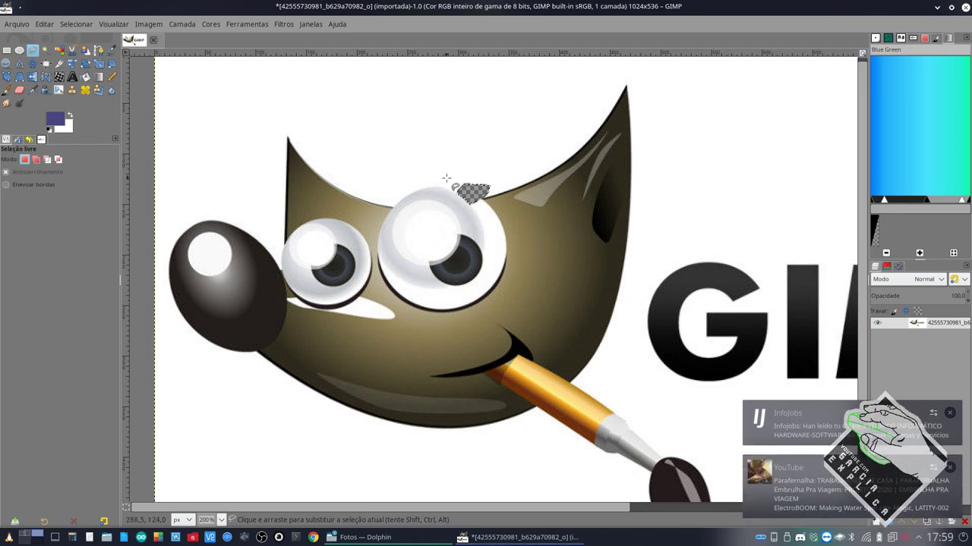
Fuzzy-select the white background around Wilber and delete it to transparency
{"action": "left_click", "coordinate": [45, 50]}
{"action": "left_click", "coordinate": [419, 118]}
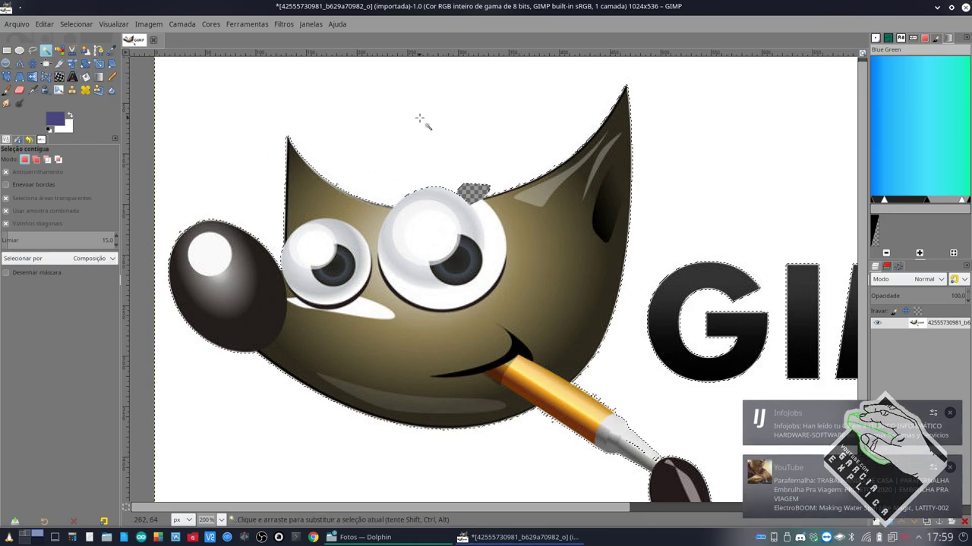
{"action": "key", "text": "Delete"}
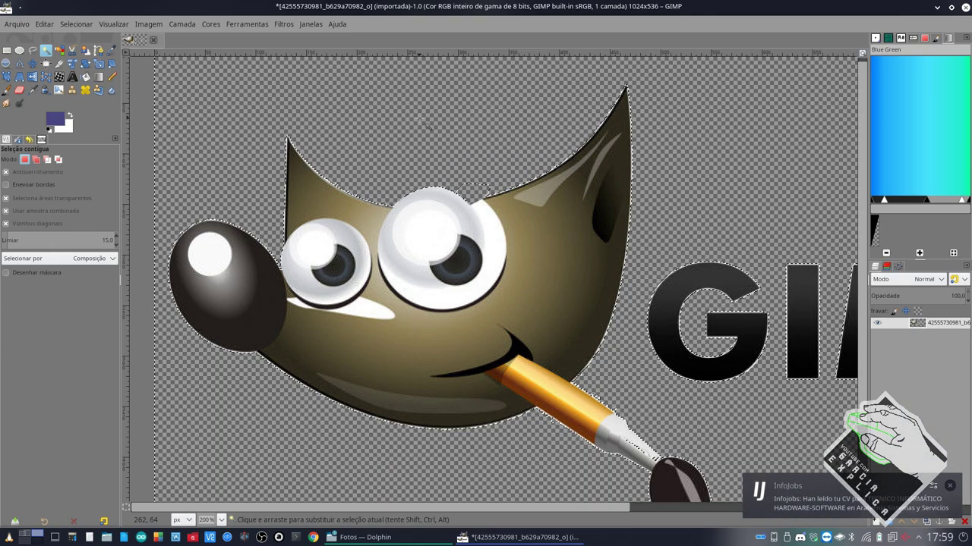
{"action": "key", "text": "shift+ctrl"}
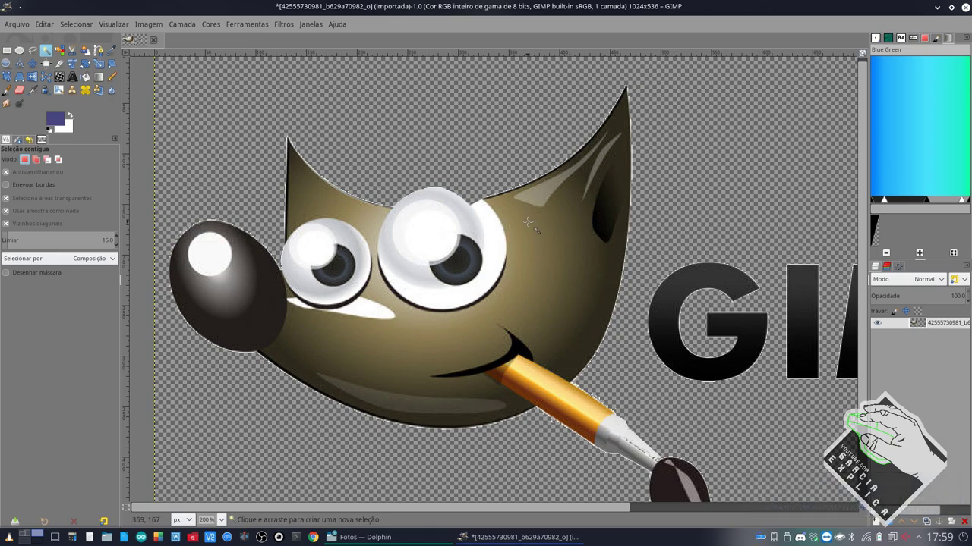
{"action": "scroll", "coordinate": [485, 215], "scroll_direction": "up", "scroll_amount": 4, "text": "ctrl"}
{"action": "scroll", "coordinate": [480, 189], "scroll_direction": "down", "scroll_amount": 1, "text": "ctrl"}
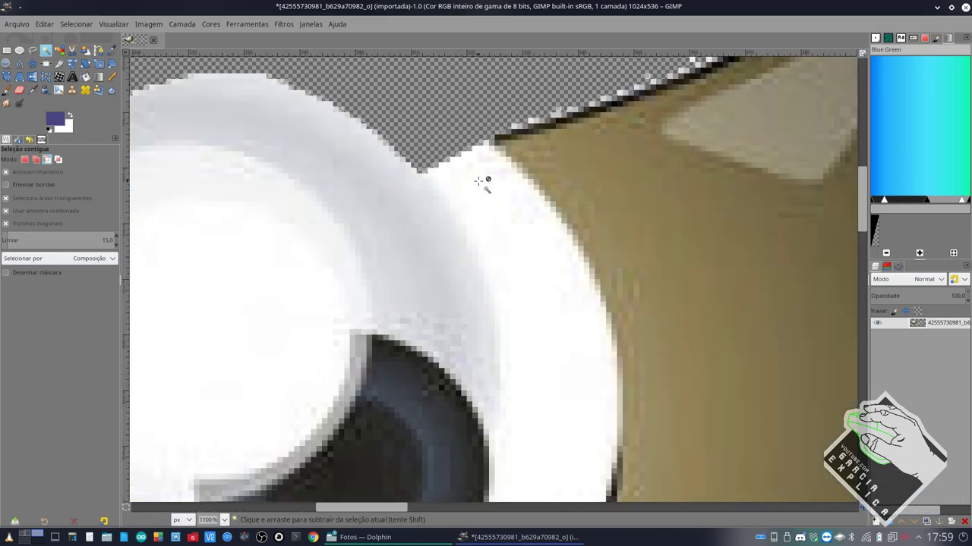
{"action": "scroll", "coordinate": [488, 175], "scroll_direction": "down", "scroll_amount": 1, "text": "ctrl"}
{"action": "scroll", "coordinate": [484, 168], "scroll_direction": "down", "scroll_amount": 2, "text": "ctrl"}
{"action": "scroll", "coordinate": [485, 168], "scroll_direction": "up", "scroll_amount": 1, "text": "ctrl"}
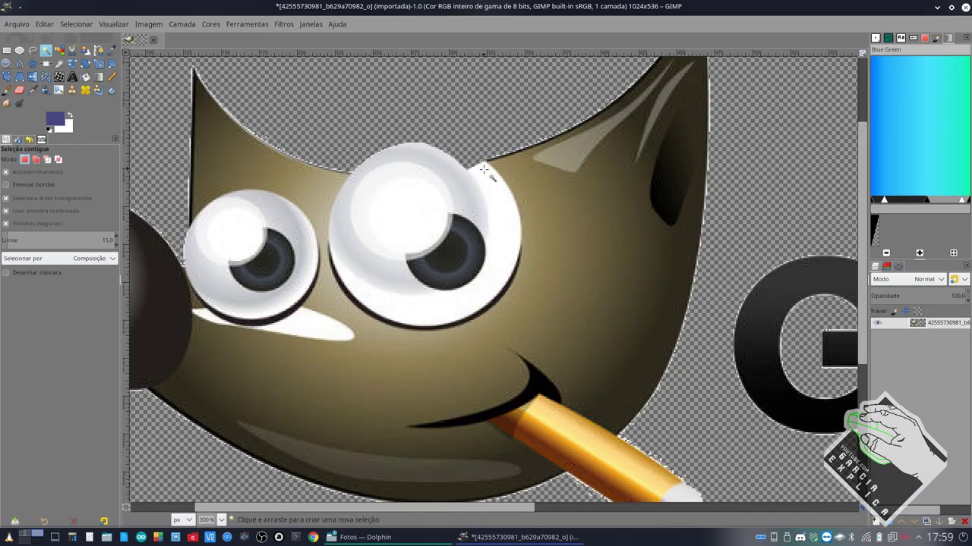
{"action": "scroll", "coordinate": [484, 168], "scroll_direction": "up", "scroll_amount": 1, "text": "ctrl"}
{"action": "scroll", "coordinate": [484, 169], "scroll_direction": "up", "scroll_amount": 1, "text": "ctrl"}
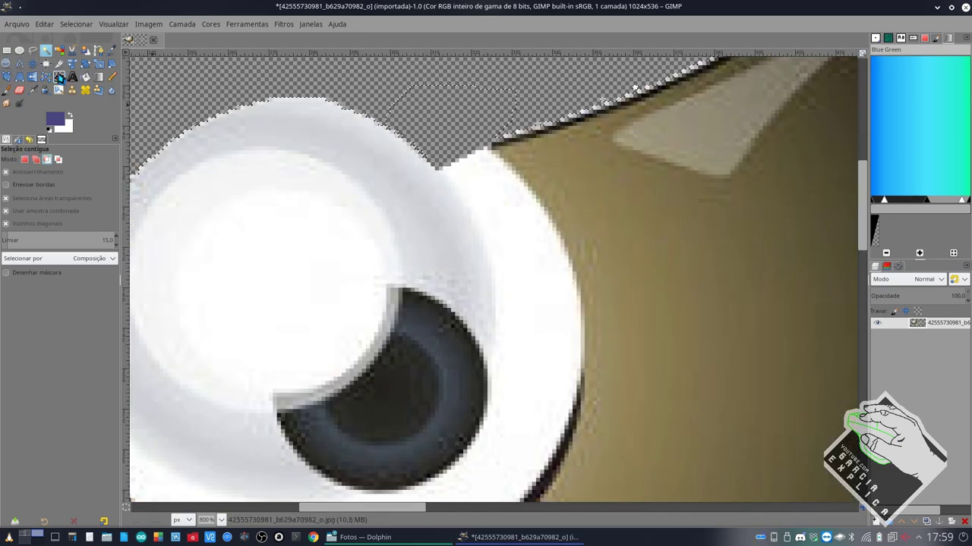
Undo the background and wedge deletions, then start a new free-select polygon above the eye
{"action": "key", "text": "ctrl+period"}
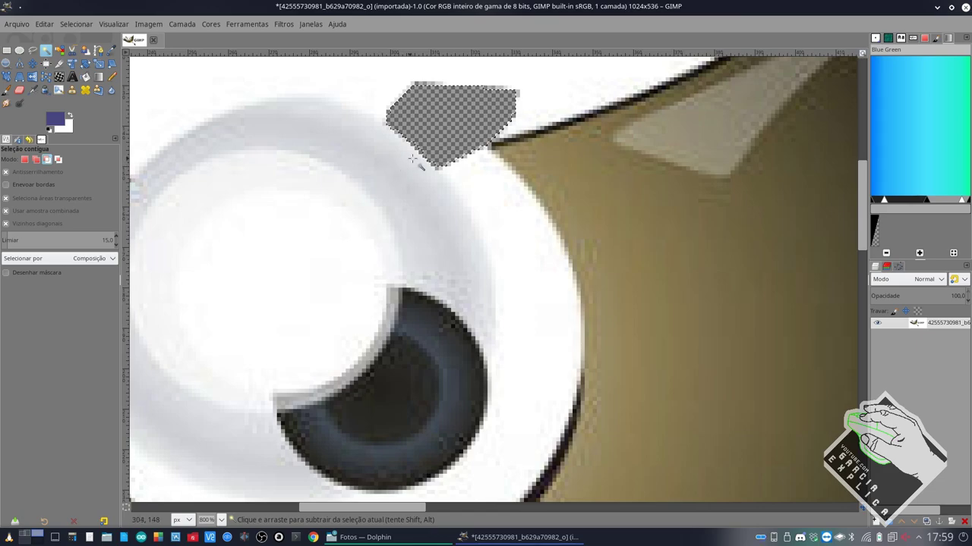
{"action": "key", "text": "ctrl+period"}
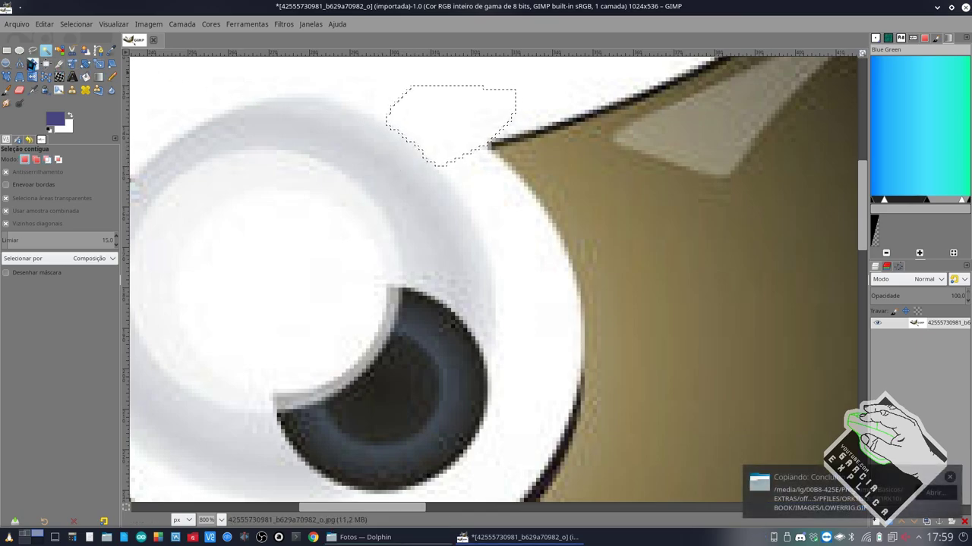
{"action": "key", "text": "f"}
{"action": "left_click", "coordinate": [325, 94]}
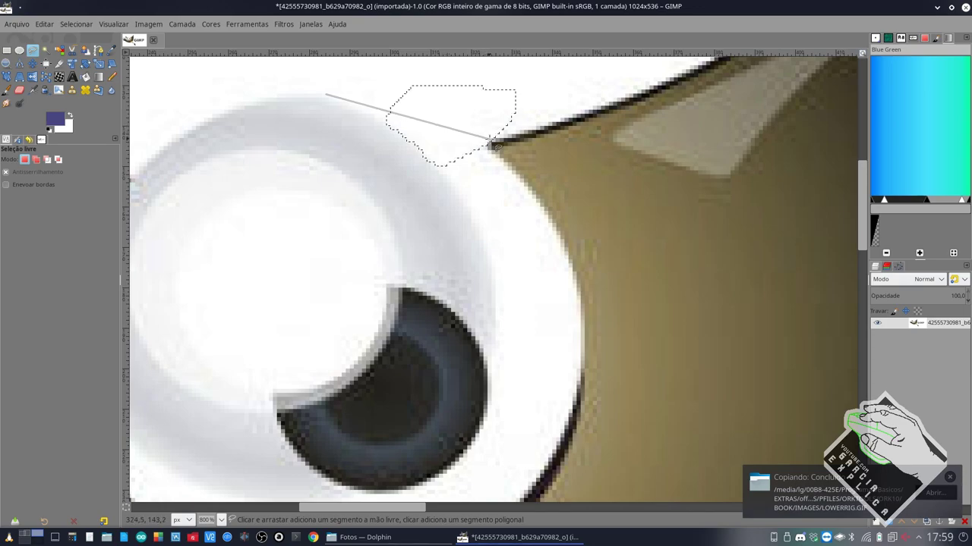
Finish the wedge polygon above the larger eye and erase it to transparency
{"action": "left_click", "coordinate": [490, 140]}
{"action": "left_click", "coordinate": [549, 90]}
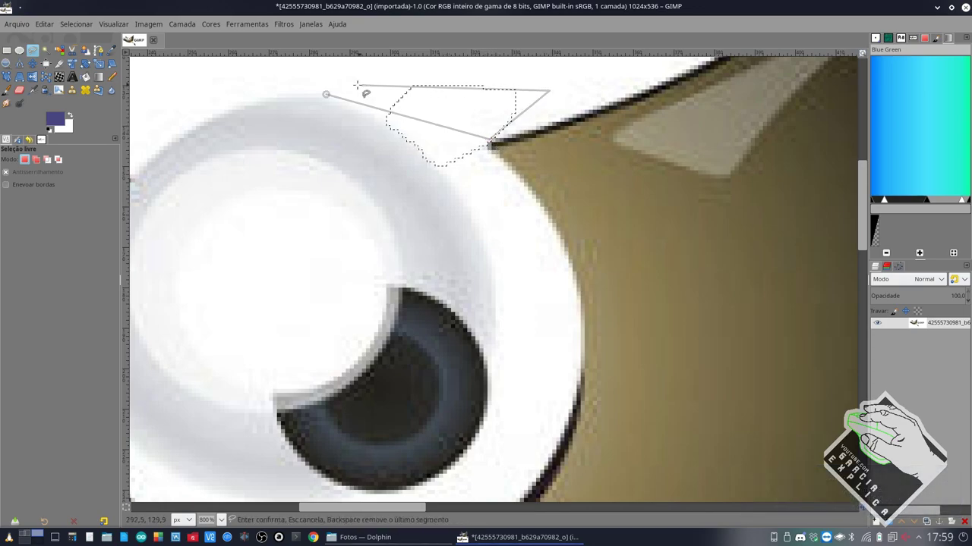
{"action": "left_click", "coordinate": [342, 73]}
{"action": "key", "text": "Return"}
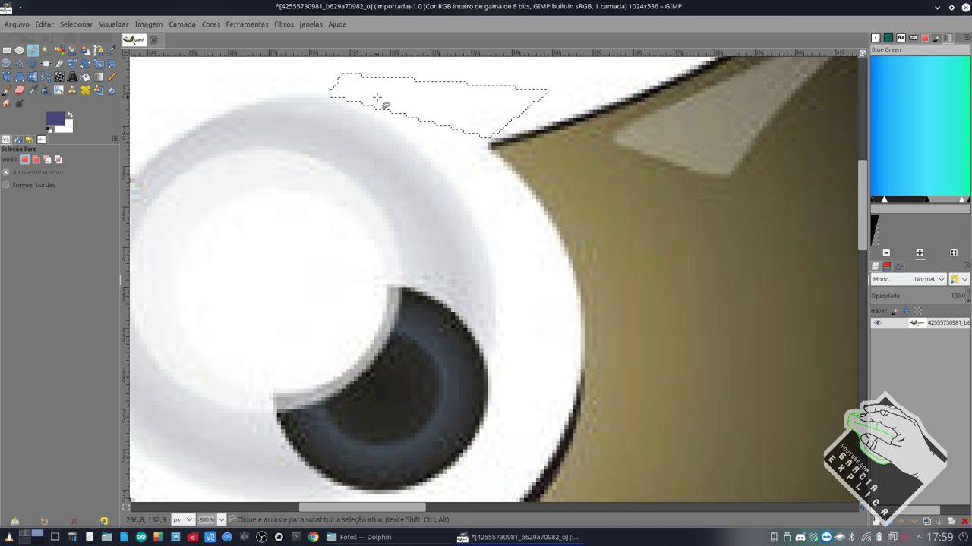
{"action": "key", "text": "Delete"}
Zoom out and try fuzzy selections of the white beside the erased patch, clearing them
{"action": "key", "text": "minus"}
{"action": "key", "text": "minus"}
{"action": "key", "text": "u"}
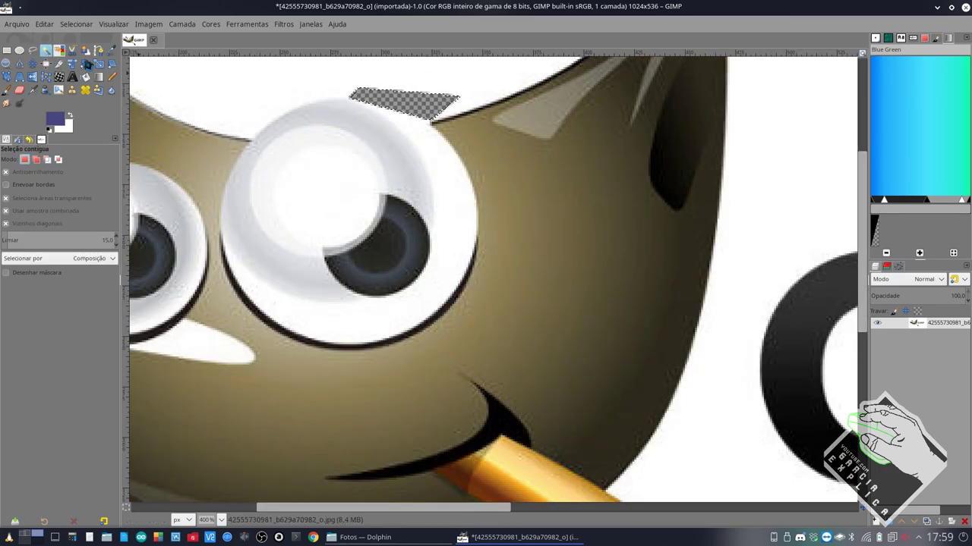
{"action": "left_click", "coordinate": [293, 82]}
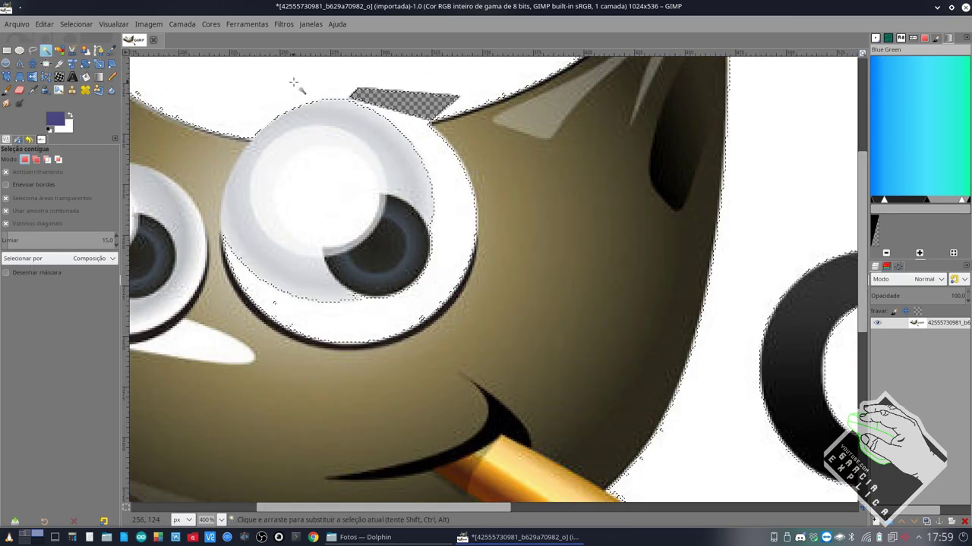
{"action": "scroll", "coordinate": [392, 113], "scroll_direction": "up", "scroll_amount": 2}
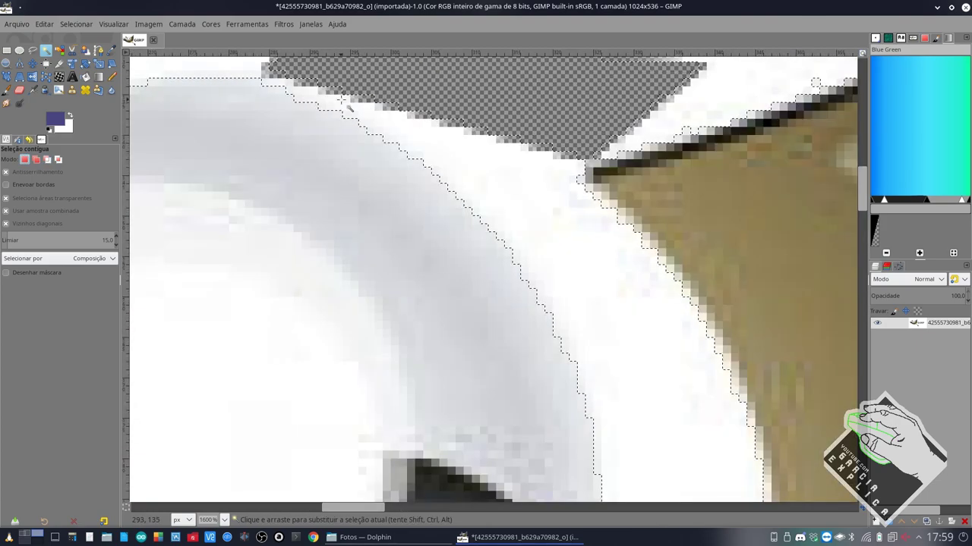
{"action": "key", "text": "ctrl+shift+a"}
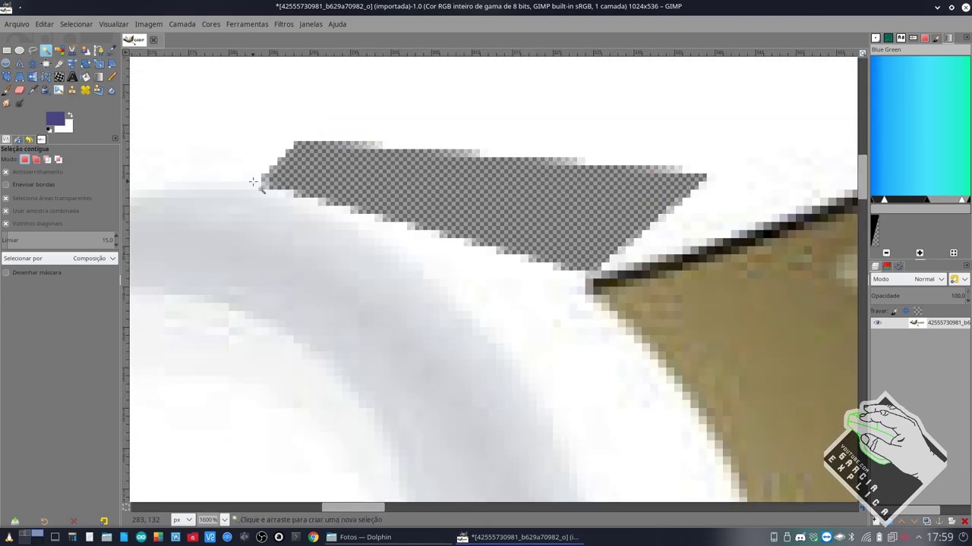
{"action": "left_click", "coordinate": [266, 187]}
{"action": "key", "text": "ctrl+shift+a"}
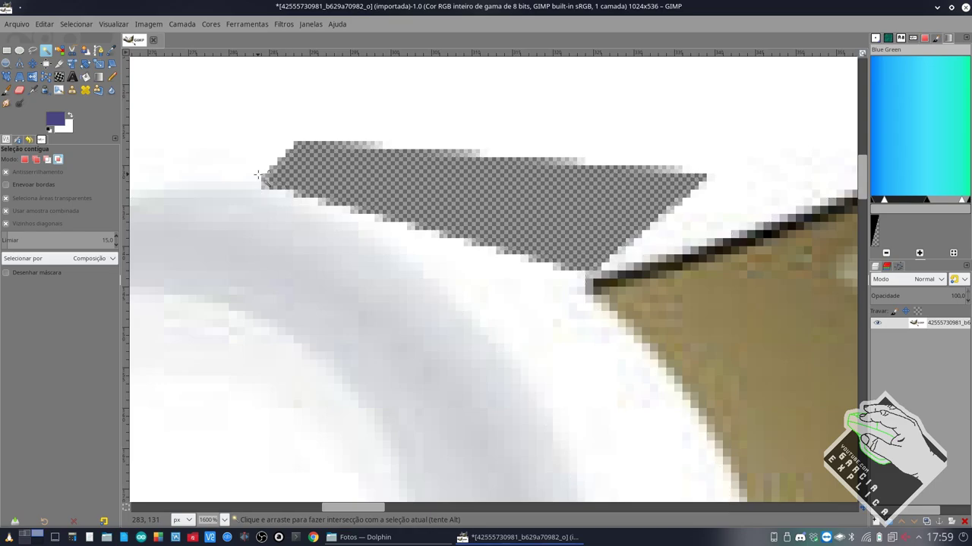
Free-select a thin strip along the patch's lower edge up to the head outline
{"action": "left_click", "coordinate": [32, 50]}
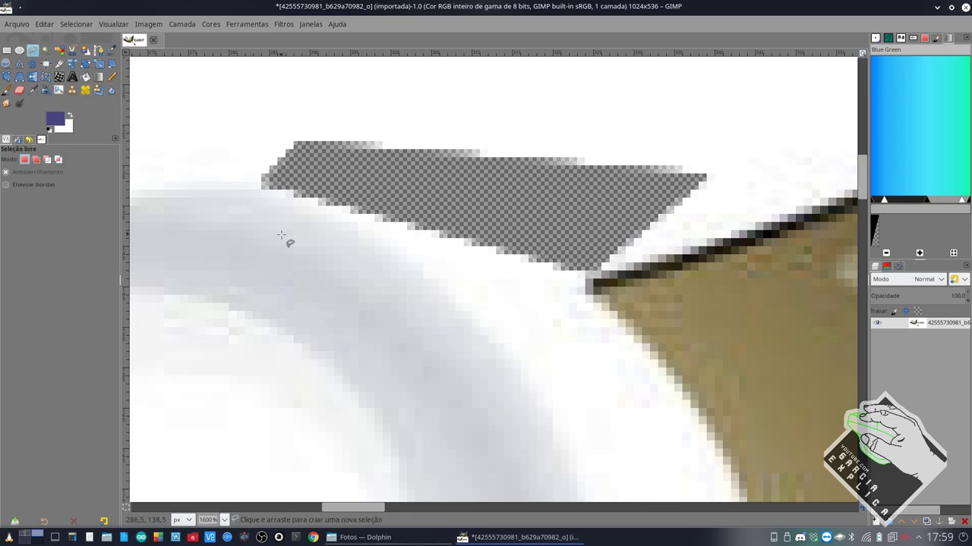
{"action": "left_click", "coordinate": [261, 192]}
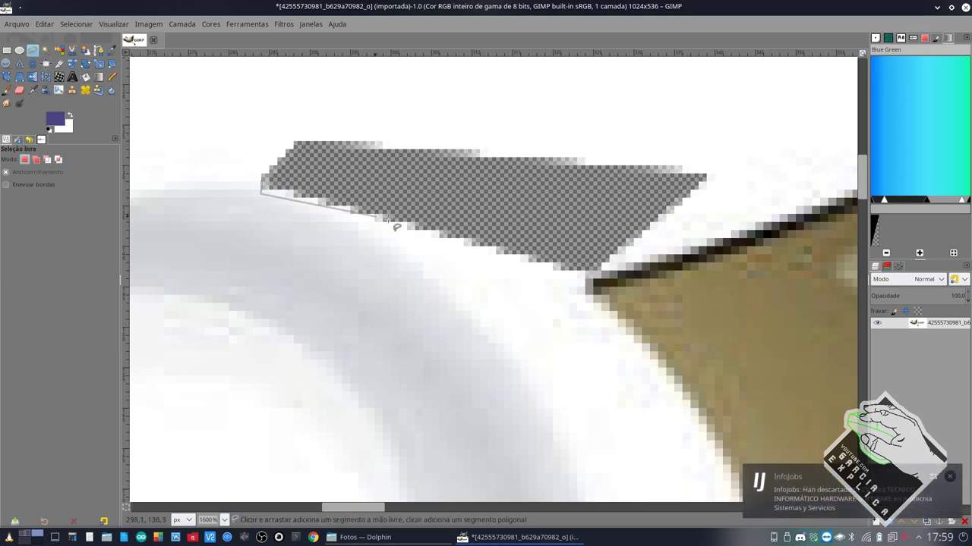
{"action": "left_click", "coordinate": [595, 284]}
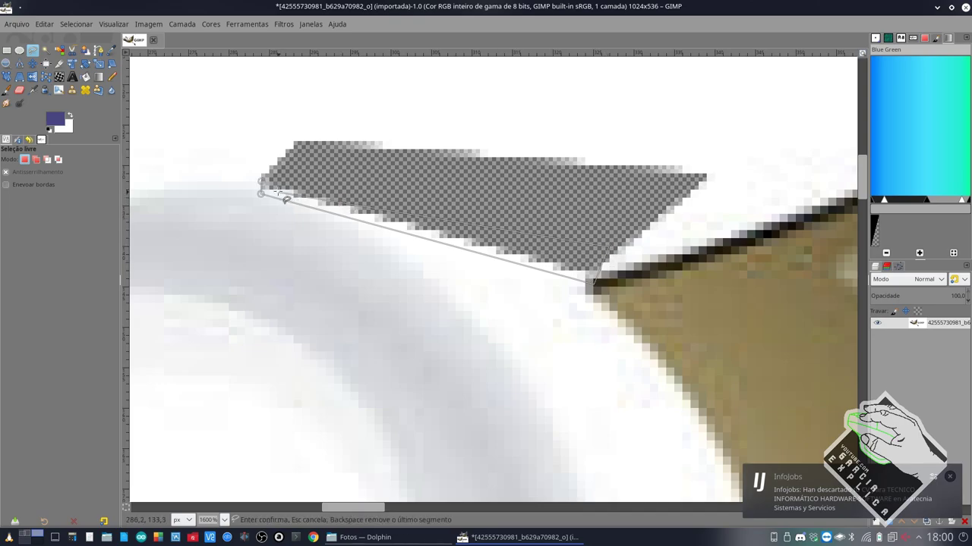
{"action": "left_click", "coordinate": [261, 182]}
{"action": "key", "text": "Return"}
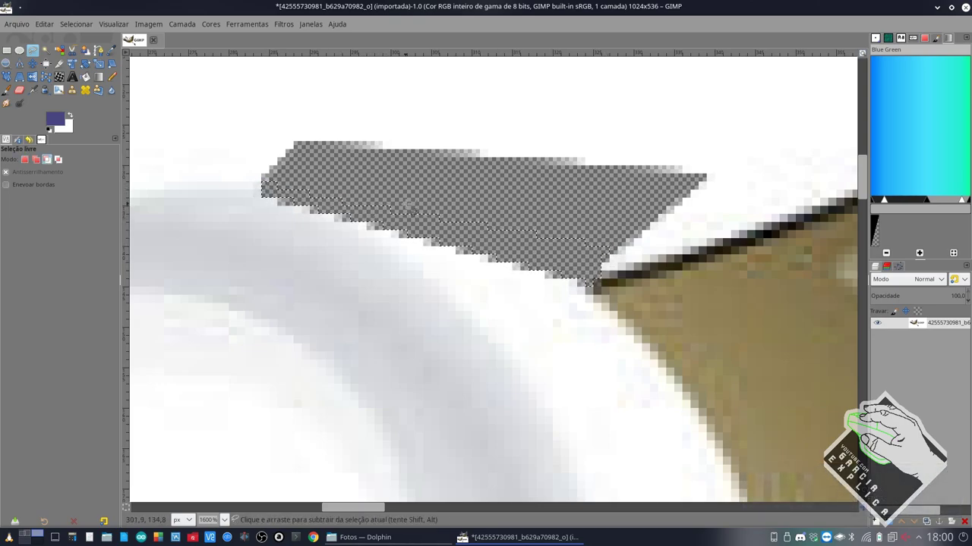
Fuzzy-select the white background around the head and delete it to transparency
{"action": "scroll", "coordinate": [381, 182], "scroll_direction": "down", "scroll_amount": 4, "text": "ctrl"}
{"action": "key", "text": "u"}
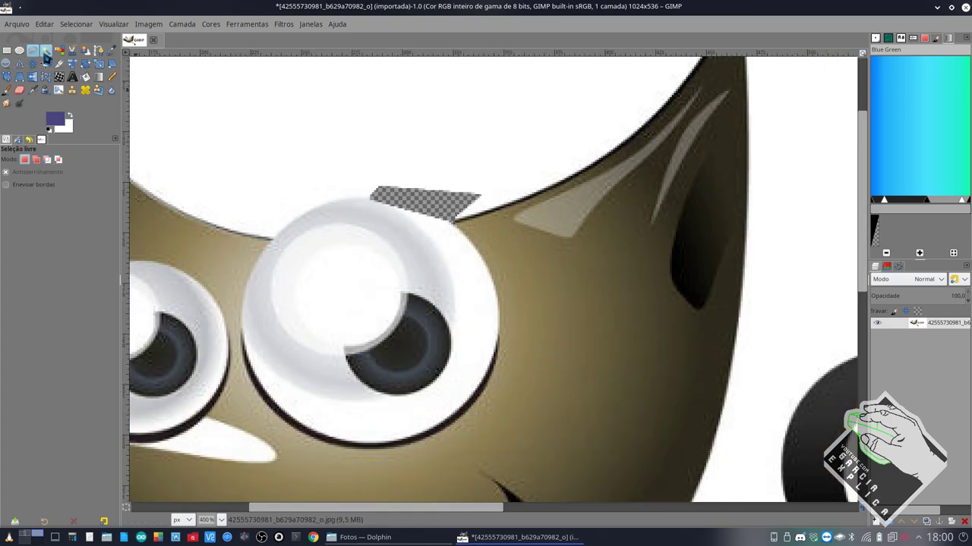
{"action": "left_click", "coordinate": [216, 107]}
{"action": "key", "text": "Delete"}
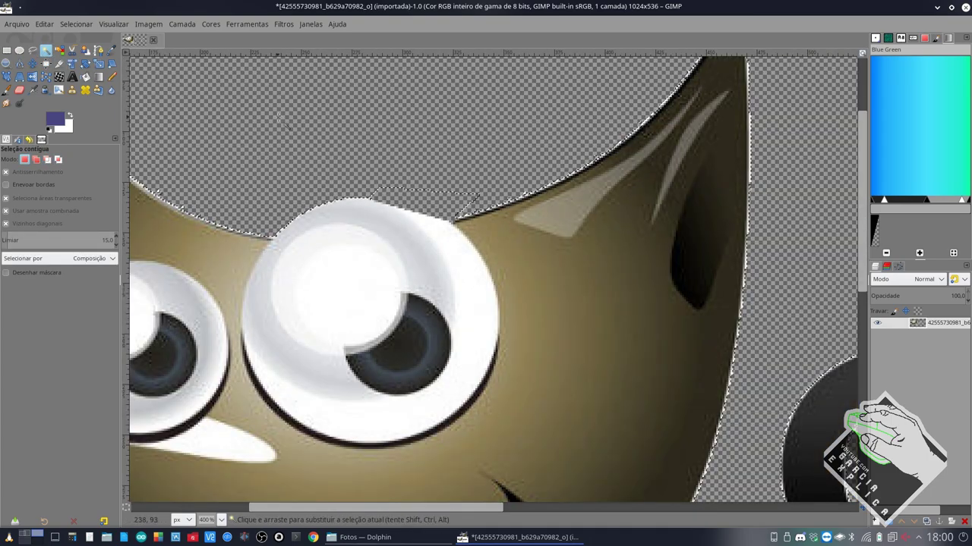
Deselect, zoom out to 150%, and fuzzy-select the hole inside the letter P
{"action": "scroll", "coordinate": [494, 201], "scroll_direction": "down", "scroll_amount": 1, "text": "ctrl"}
{"action": "scroll", "coordinate": [518, 201], "scroll_direction": "down", "scroll_amount": 2, "text": "ctrl"}
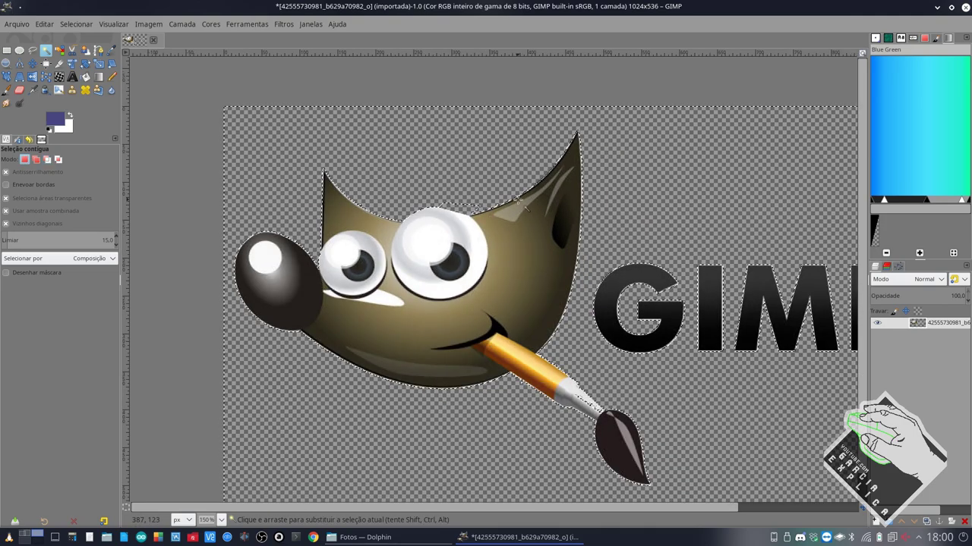
{"action": "key", "text": "ctrl+shift+a"}
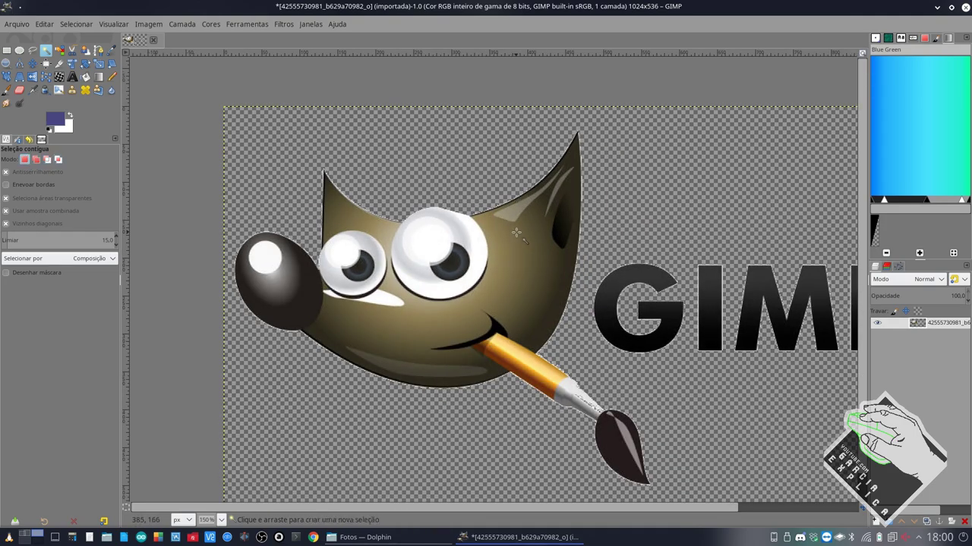
{"action": "scroll", "coordinate": [441, 225], "scroll_direction": "down", "scroll_amount": 2}
{"action": "scroll", "coordinate": [444, 222], "scroll_direction": "up", "scroll_amount": 4}
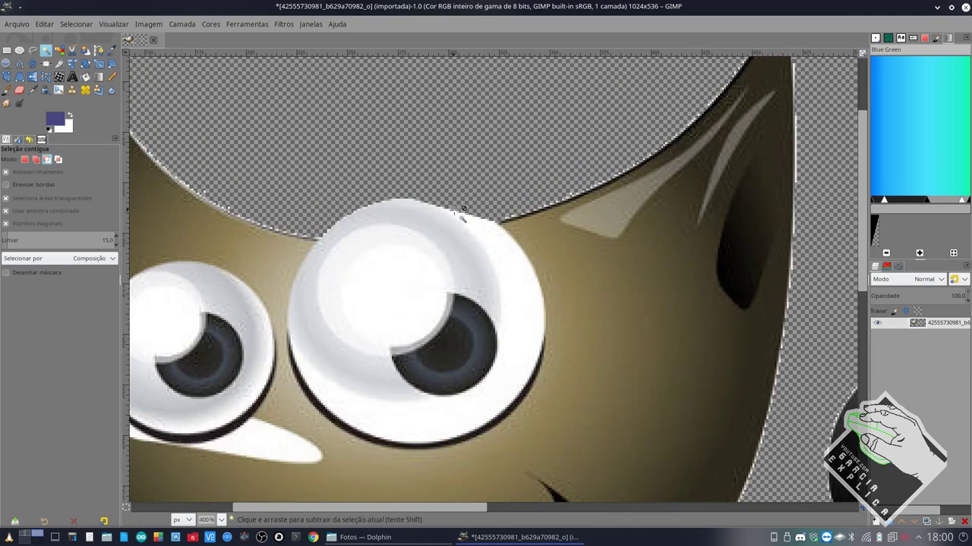
{"action": "scroll", "coordinate": [448, 219], "scroll_direction": "down", "scroll_amount": 4}
{"action": "scroll", "coordinate": [454, 214], "scroll_direction": "up", "scroll_amount": 2}
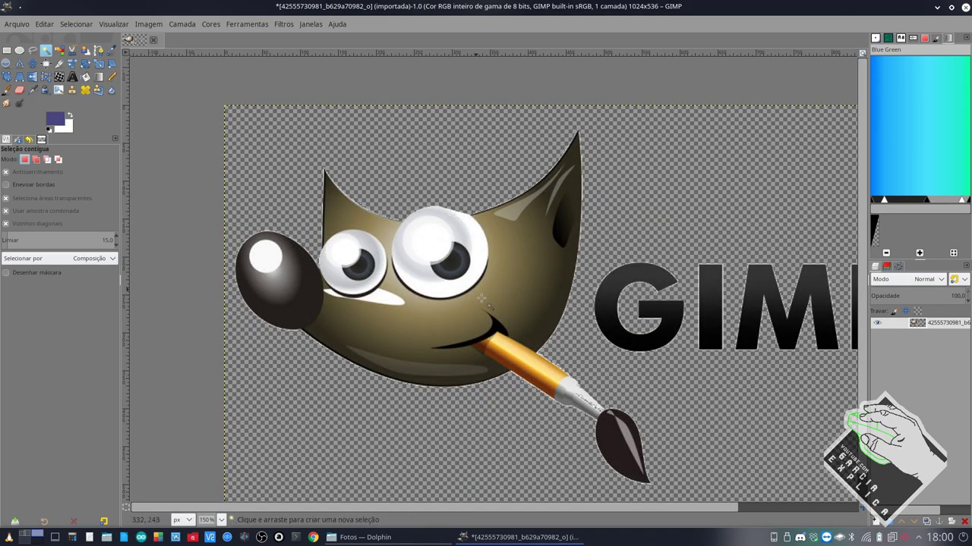
{"action": "scroll", "coordinate": [631, 372], "scroll_direction": "right", "scroll_amount": 3}
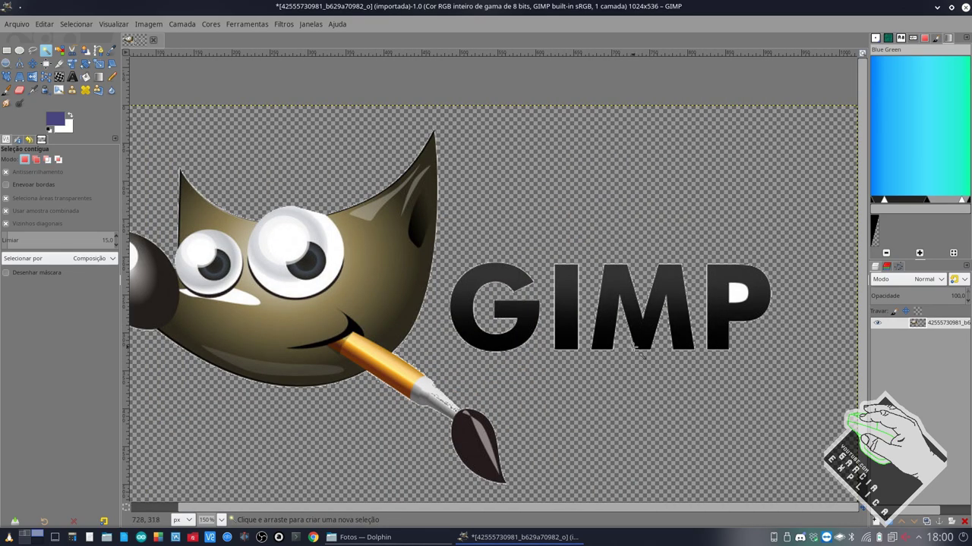
{"action": "left_click", "coordinate": [739, 295]}
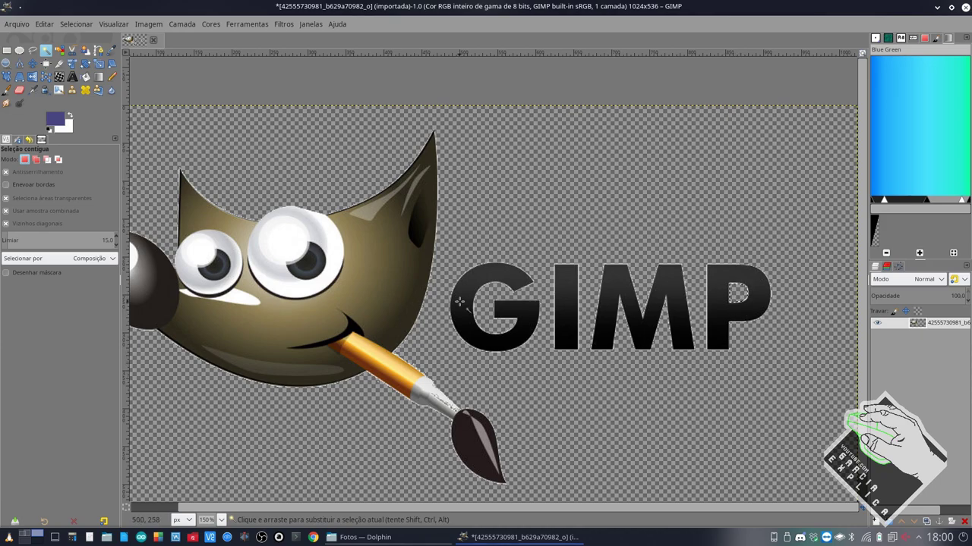
{"action": "scroll", "coordinate": [459, 302], "scroll_direction": "up", "scroll_amount": 1}
{"action": "scroll", "coordinate": [460, 250], "scroll_direction": "up", "scroll_amount": 4}
{"action": "scroll", "coordinate": [461, 197], "scroll_direction": "up", "scroll_amount": 2}
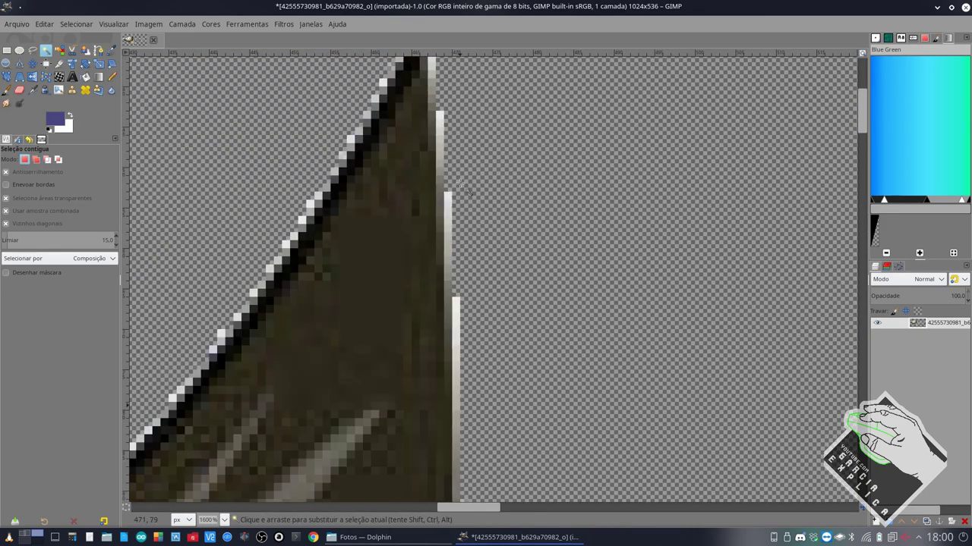
{"action": "scroll", "coordinate": [437, 150], "scroll_direction": "up", "scroll_amount": 2}
{"action": "scroll", "coordinate": [435, 179], "scroll_direction": "down", "scroll_amount": 5}
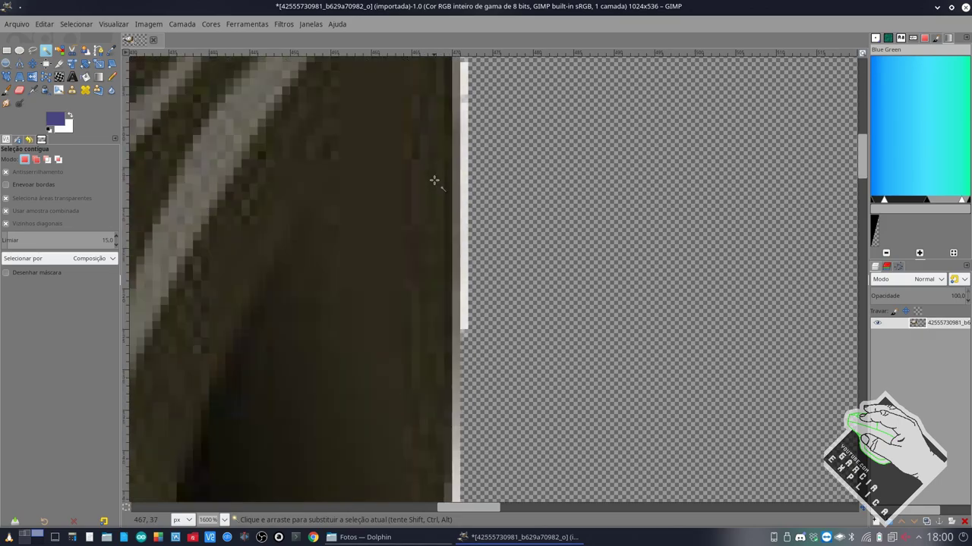
{"action": "scroll", "coordinate": [436, 180], "scroll_direction": "down", "scroll_amount": 5}
{"action": "scroll", "coordinate": [445, 183], "scroll_direction": "down", "scroll_amount": 5}
{"action": "scroll", "coordinate": [608, 199], "scroll_direction": "down", "scroll_amount": 5}
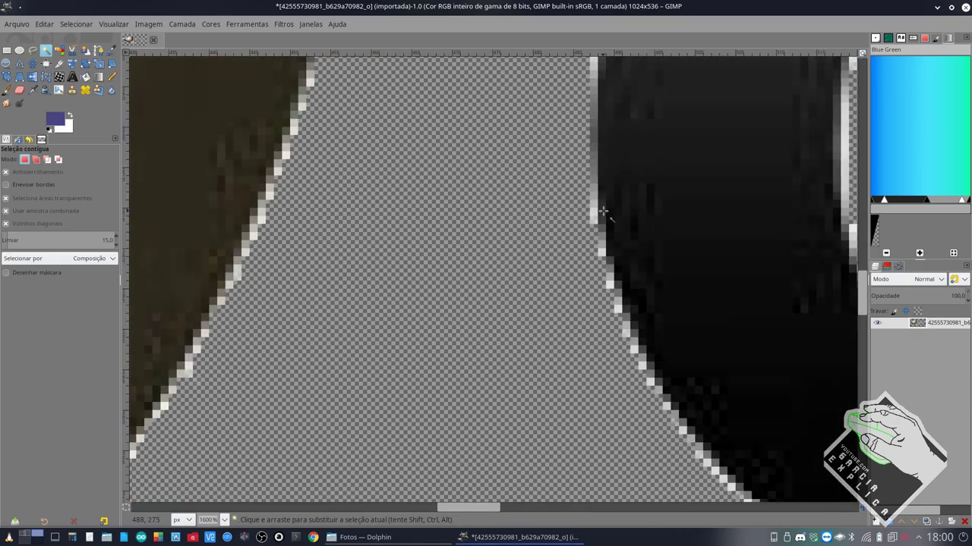
{"action": "scroll", "coordinate": [602, 211], "scroll_direction": "down", "scroll_amount": 5}
{"action": "scroll", "coordinate": [603, 211], "scroll_direction": "down", "scroll_amount": 5}
{"action": "scroll", "coordinate": [577, 205], "scroll_direction": "down", "scroll_amount": 3}
{"action": "scroll", "coordinate": [531, 199], "scroll_direction": "up", "scroll_amount": 2}
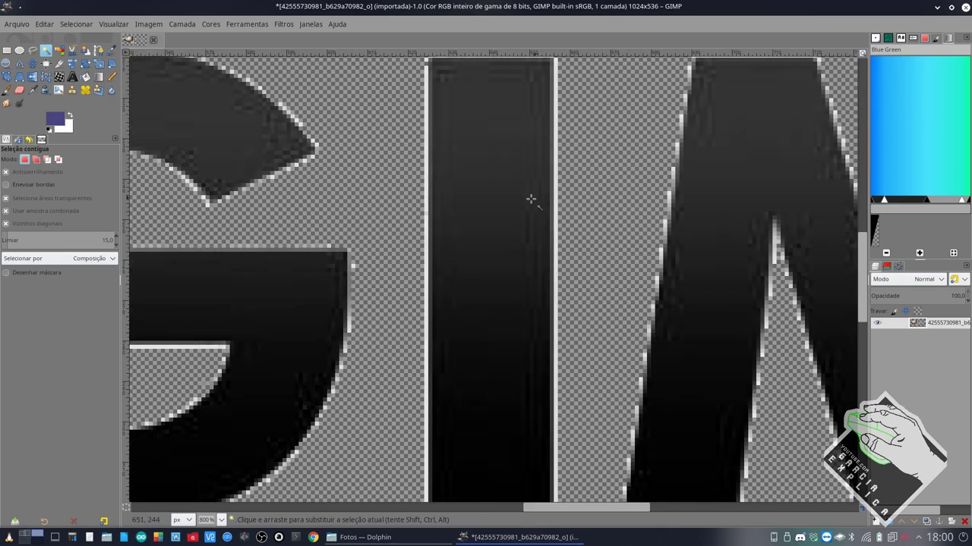
{"action": "scroll", "coordinate": [530, 199], "scroll_direction": "down", "scroll_amount": 2, "text": "ctrl"}
{"action": "scroll", "coordinate": [430, 184], "scroll_direction": "down", "scroll_amount": 2, "text": "ctrl"}
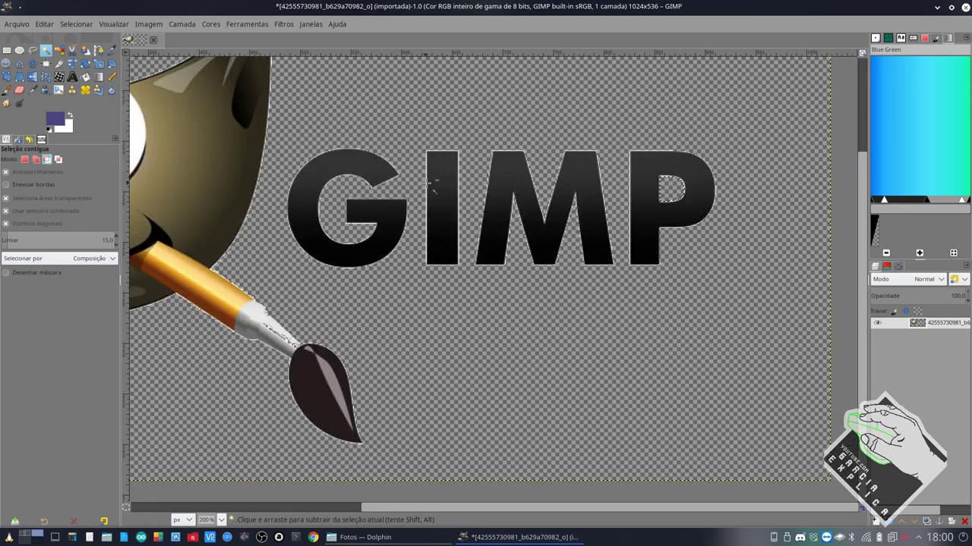
{"action": "scroll", "coordinate": [429, 183], "scroll_direction": "down", "scroll_amount": 1, "text": "ctrl"}
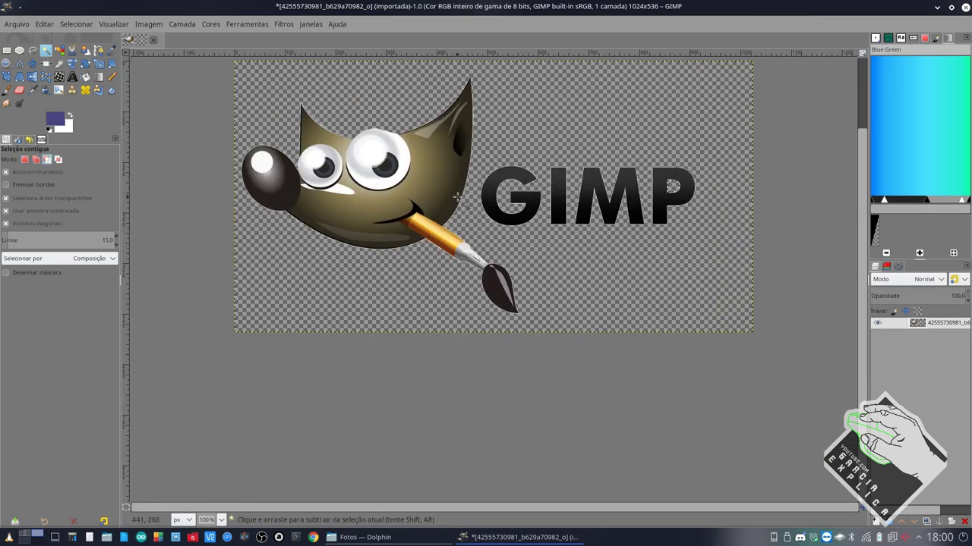
{"action": "scroll", "coordinate": [458, 197], "scroll_direction": "up", "scroll_amount": 1, "text": "ctrl"}
{"action": "scroll", "coordinate": [458, 198], "scroll_direction": "up", "scroll_amount": 1, "text": "ctrl"}
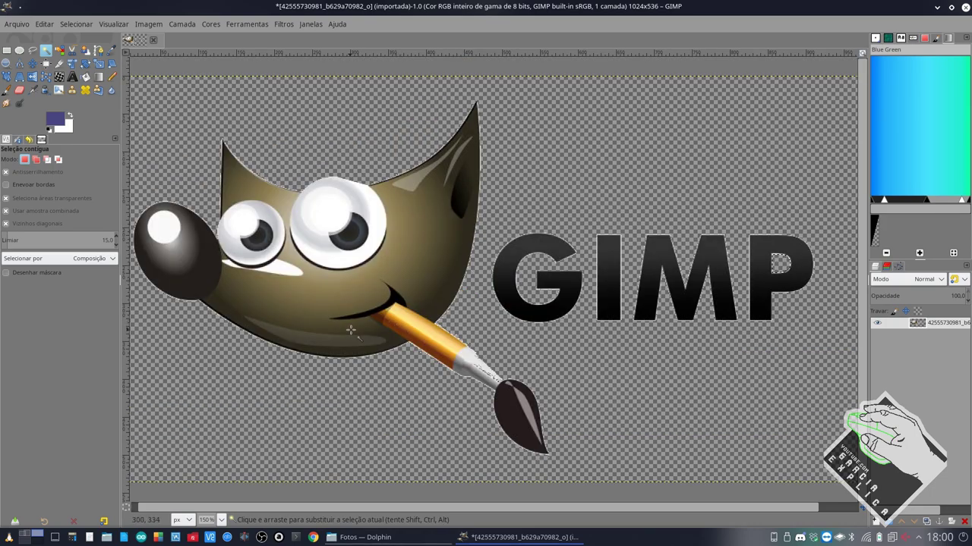
Ctrl-click to subtract the background from the selection and undo to restore the white background
{"action": "key", "text": "ctrl"}
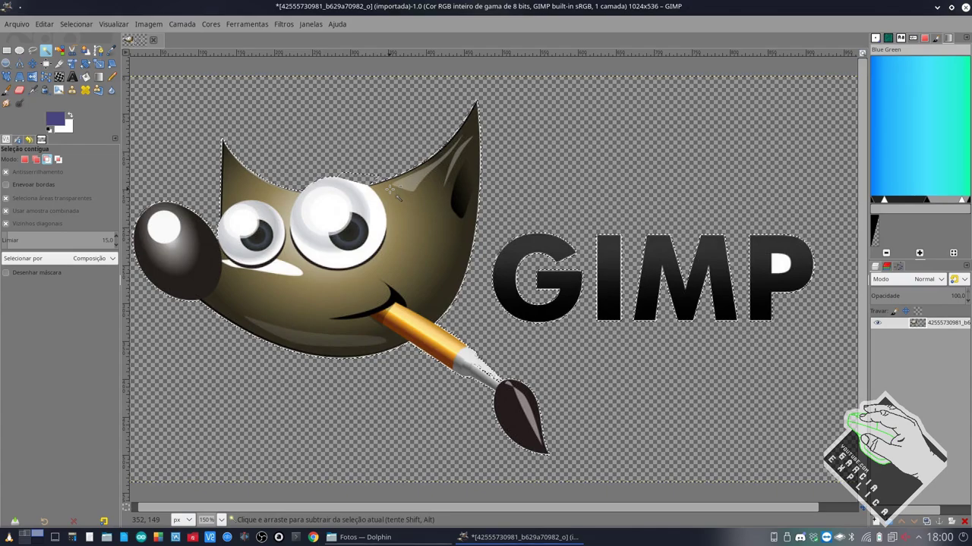
{"action": "left_click", "coordinate": [389, 188], "text": "ctrl"}
{"action": "key", "text": "ctrl+period"}
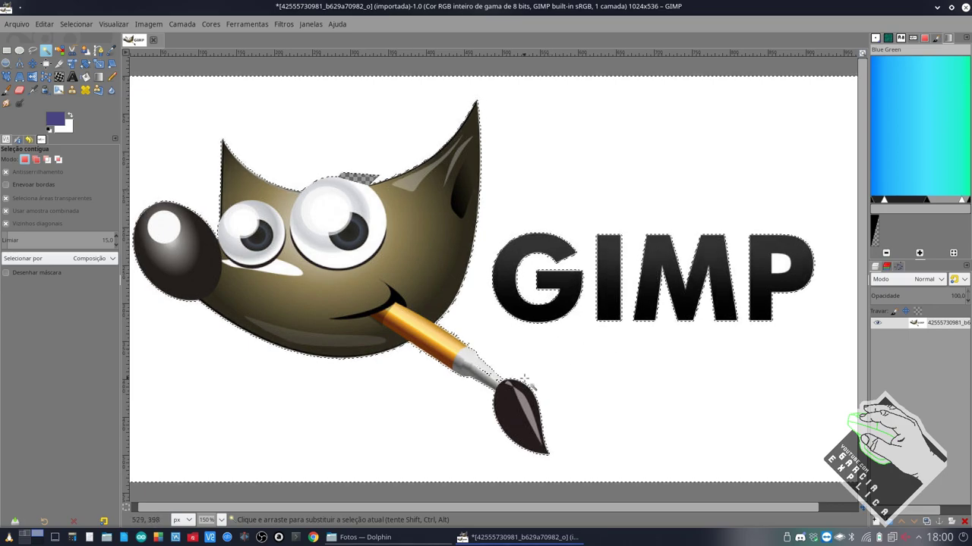
{"action": "key", "text": "ctrl"}
Zoom in on the brush ferrule area and clear the current selection
{"action": "scroll", "coordinate": [497, 368], "scroll_direction": "up", "scroll_amount": 3, "text": "ctrl"}
{"action": "scroll", "coordinate": [497, 368], "scroll_direction": "up", "scroll_amount": 1, "text": "ctrl"}
{"action": "scroll", "coordinate": [497, 368], "scroll_direction": "up", "scroll_amount": 1, "text": "ctrl"}
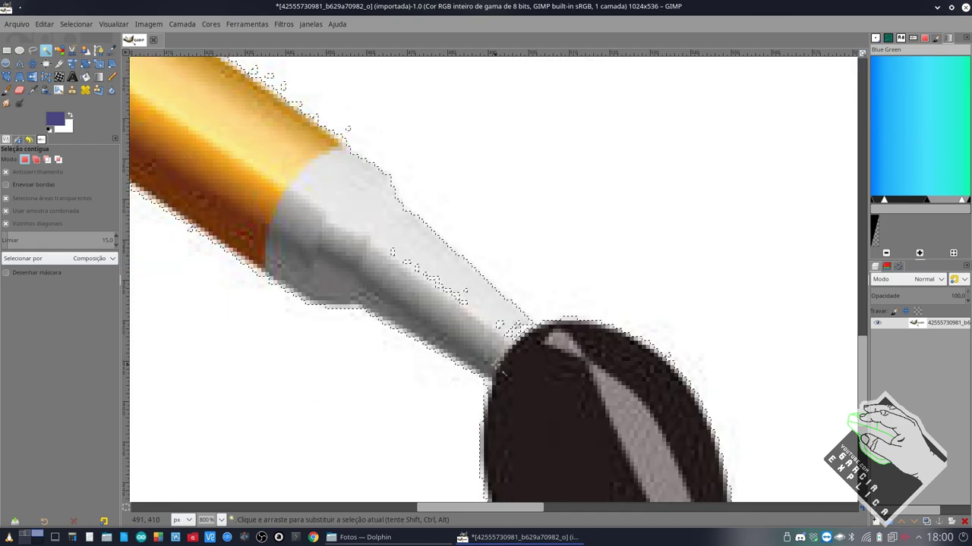
{"action": "scroll", "coordinate": [537, 307], "scroll_direction": "up", "scroll_amount": 2, "text": "ctrl"}
{"action": "scroll", "coordinate": [536, 305], "scroll_direction": "up", "scroll_amount": 1, "text": "ctrl"}
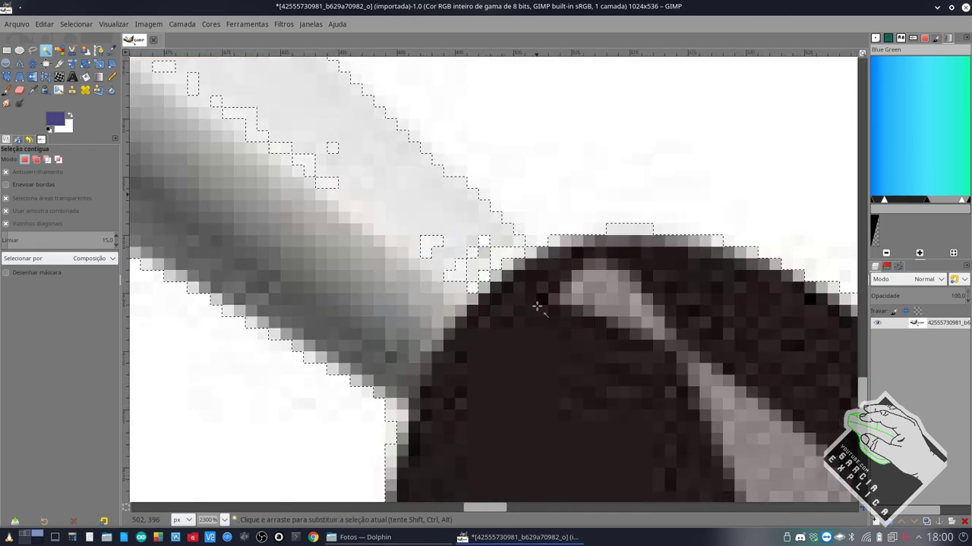
{"action": "scroll", "coordinate": [545, 219], "scroll_direction": "up", "scroll_amount": 1, "text": "ctrl"}
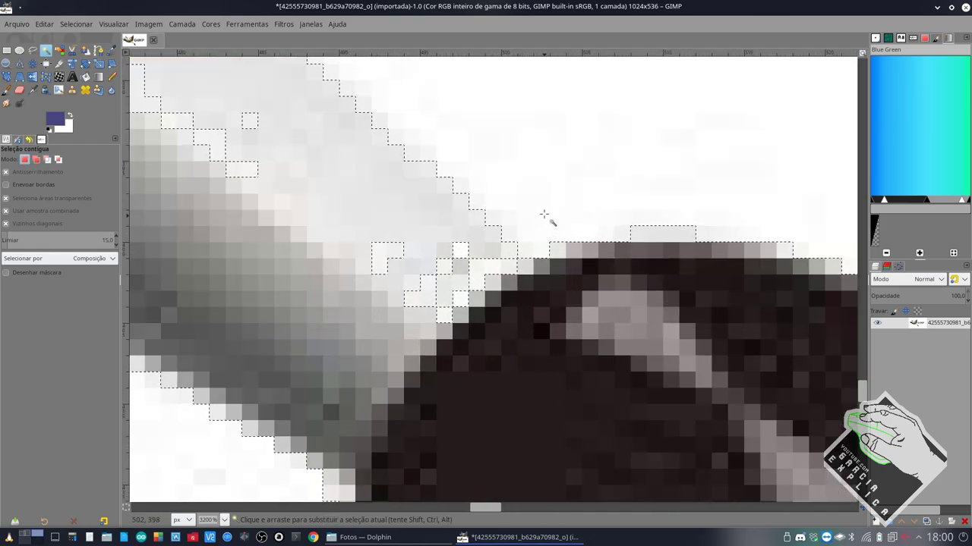
{"action": "key", "text": "ctrl+shift+a"}
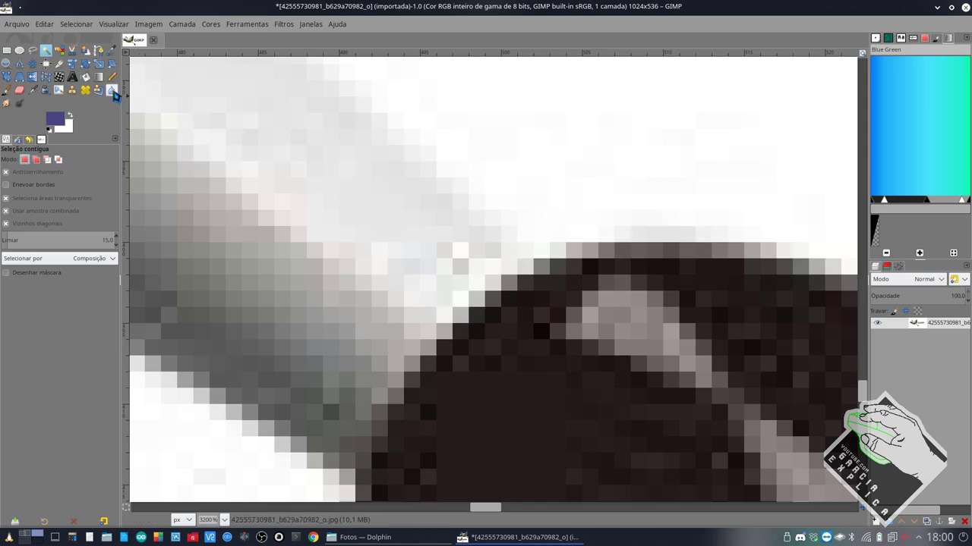
Outline the stray pale pixels above the ferrule, delete them, and fuzzy-select the white area again
{"action": "left_click", "coordinate": [33, 50]}
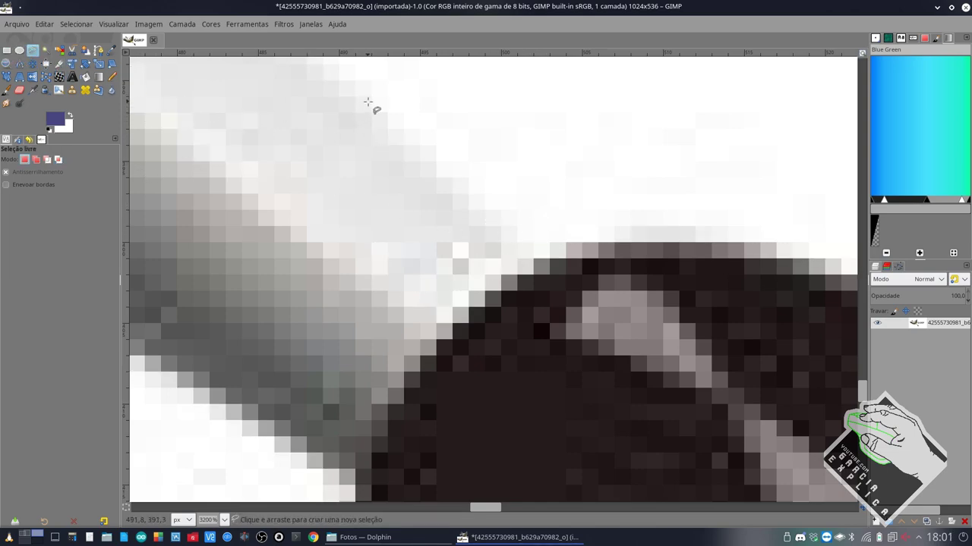
{"action": "left_click", "coordinate": [368, 101]}
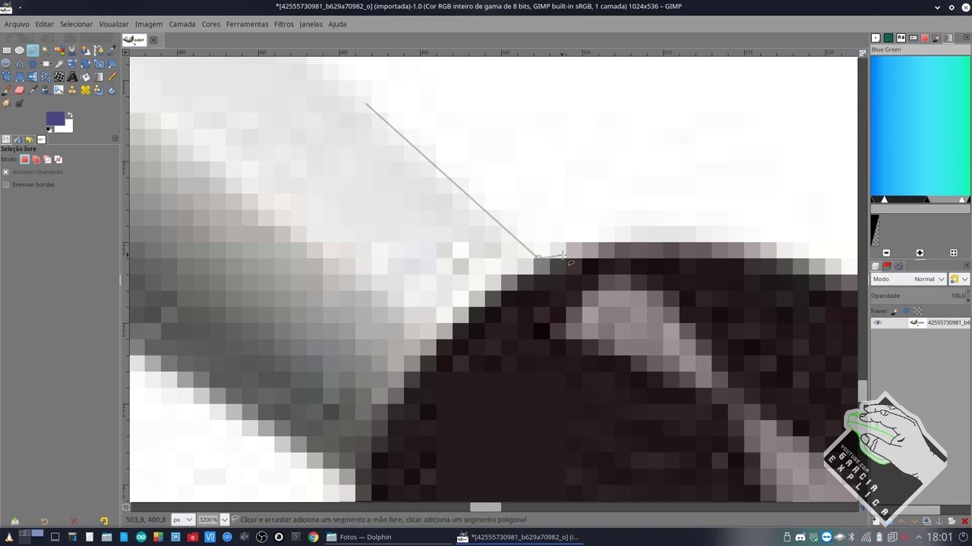
{"action": "left_click", "coordinate": [569, 260]}
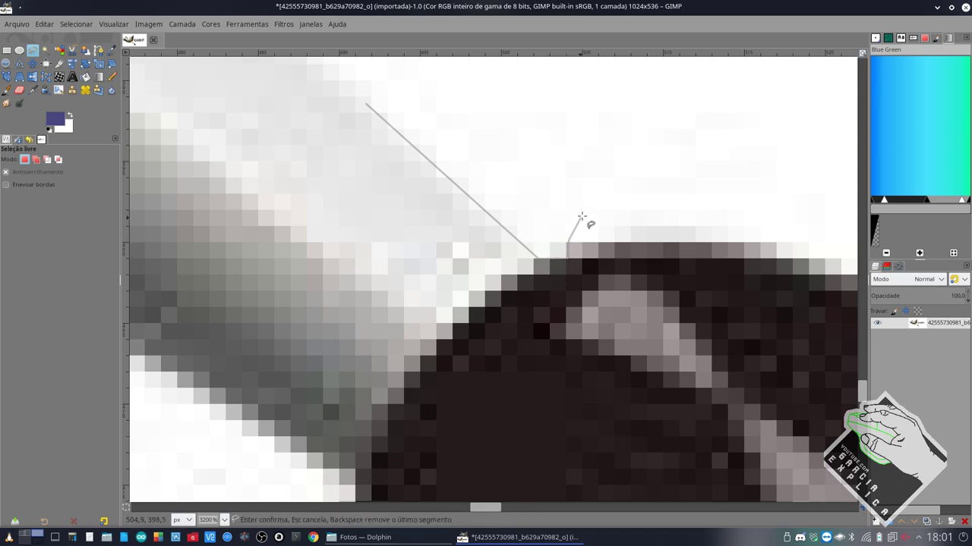
{"action": "left_click", "coordinate": [580, 218]}
{"action": "left_click", "coordinate": [562, 160]}
{"action": "left_click", "coordinate": [367, 104]}
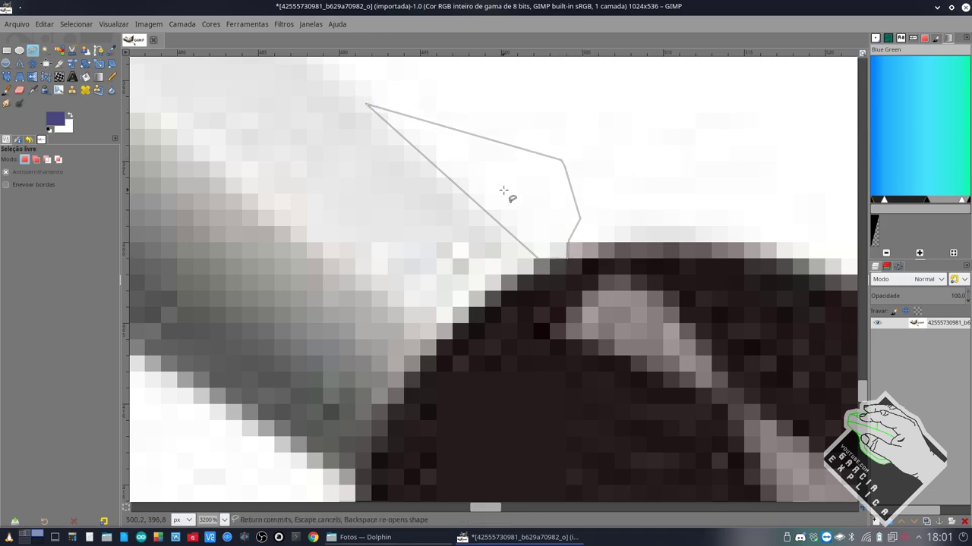
{"action": "key", "text": "Return"}
{"action": "key", "text": "Delete"}
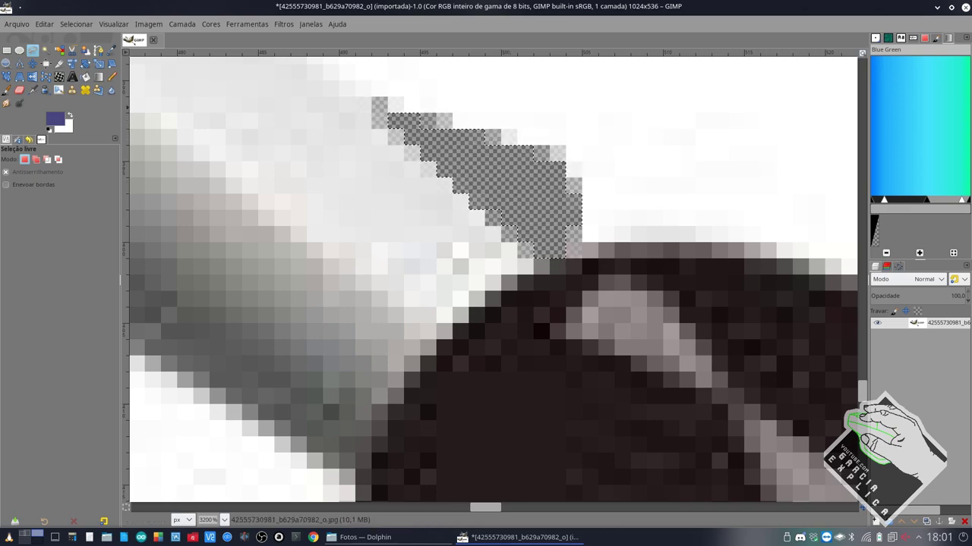
{"action": "key", "text": "u"}
{"action": "left_click", "coordinate": [672, 128]}
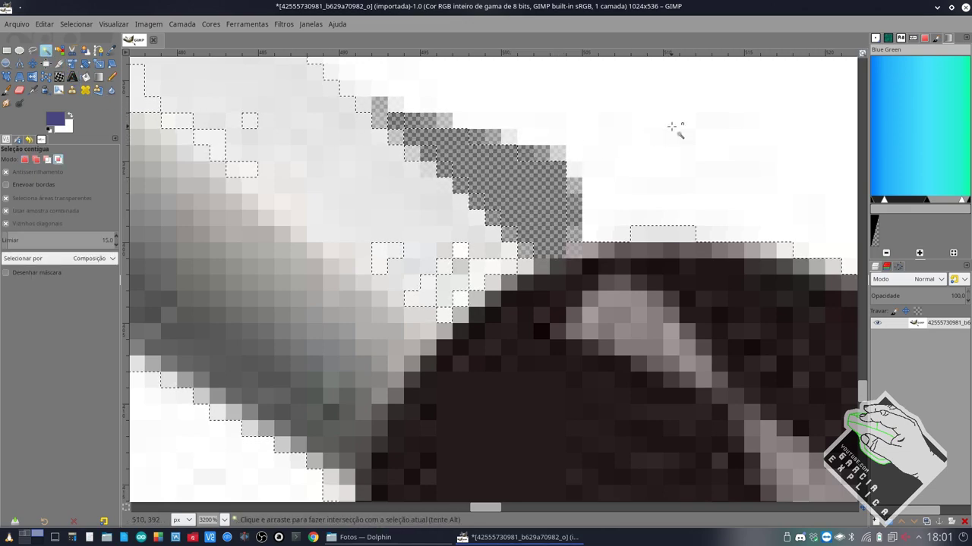
Zoom out to 100%, fuzzy-select the white background, and grow it via Selecionar > Aumentar
{"action": "scroll", "coordinate": [662, 133], "scroll_direction": "down", "scroll_amount": 1}
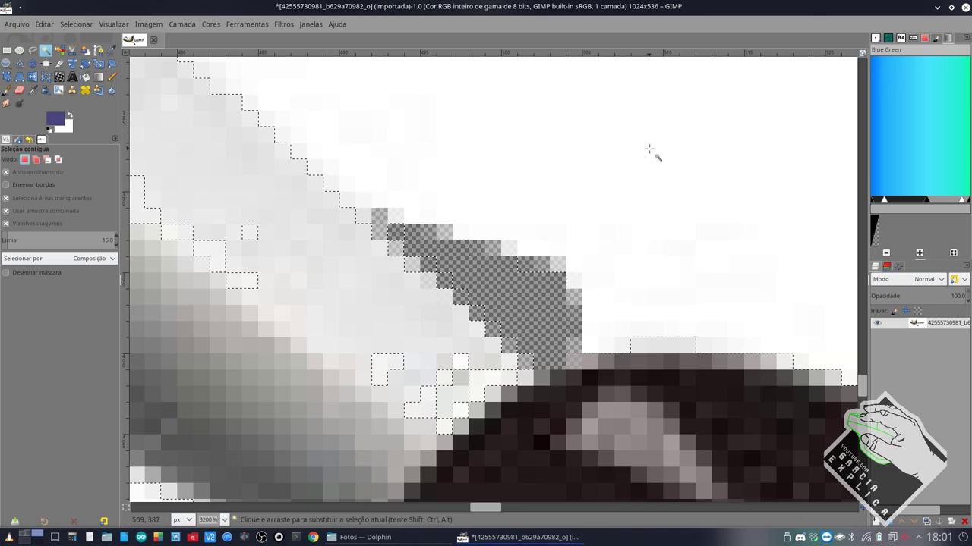
{"action": "scroll", "coordinate": [650, 151], "scroll_direction": "down", "scroll_amount": 1}
{"action": "scroll", "coordinate": [645, 159], "scroll_direction": "down", "scroll_amount": 1}
{"action": "scroll", "coordinate": [642, 157], "scroll_direction": "down", "scroll_amount": 7}
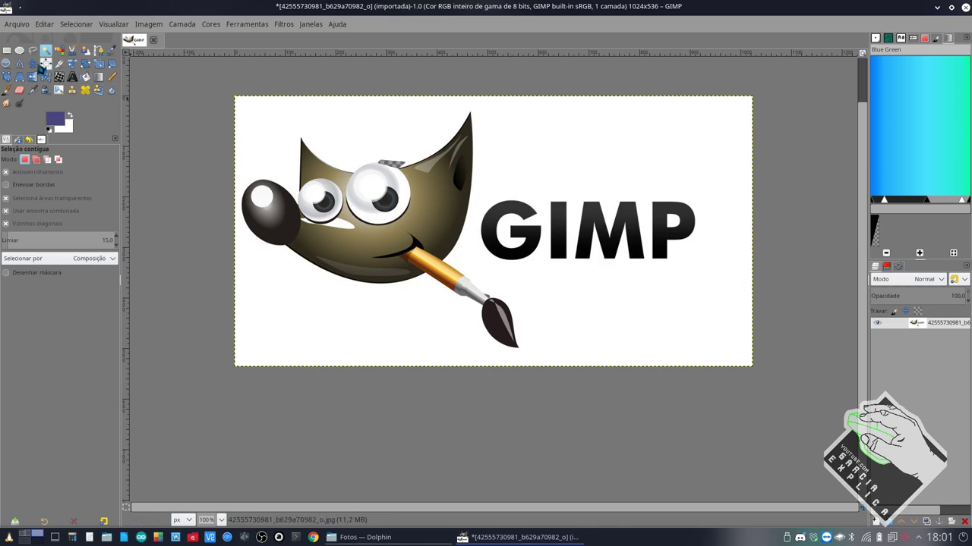
{"action": "left_click", "coordinate": [410, 160]}
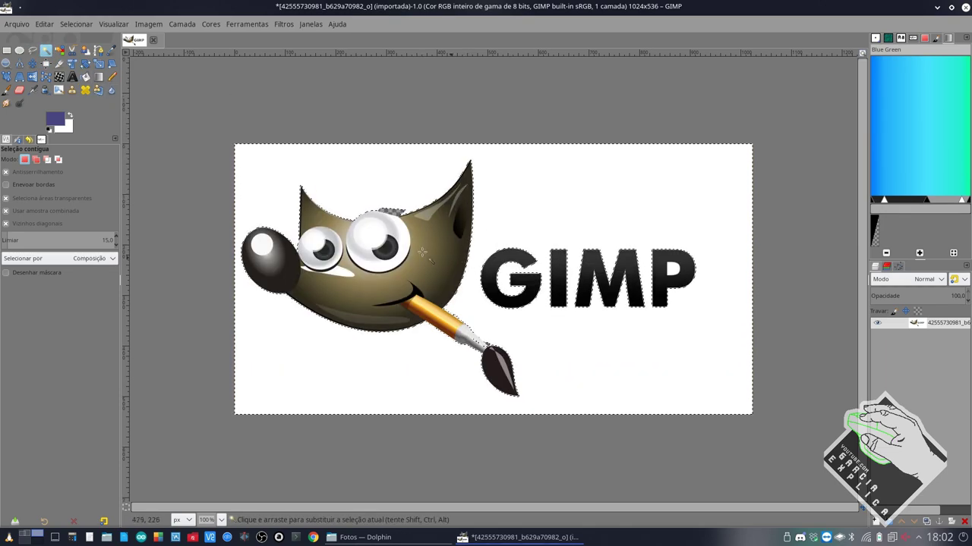
{"action": "left_click", "coordinate": [84, 25]}
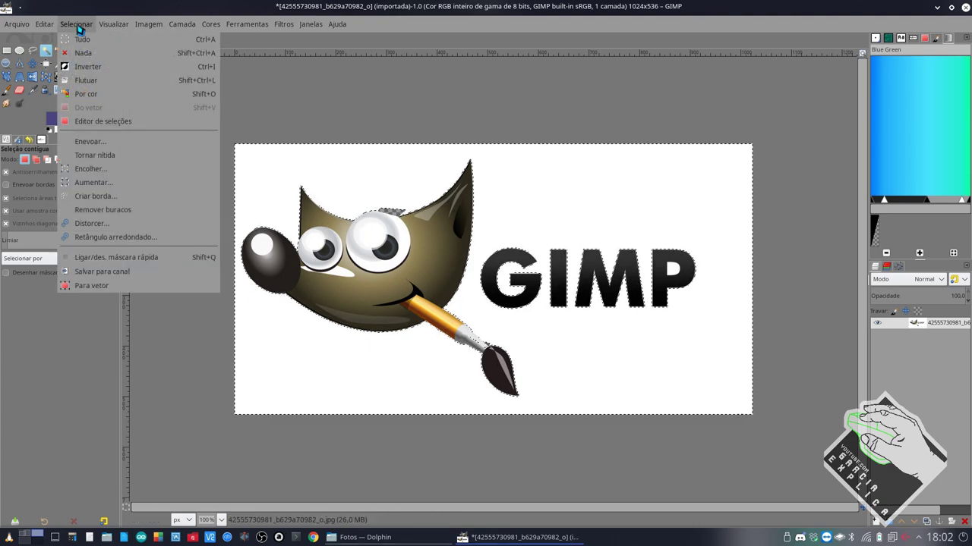
{"action": "left_click", "coordinate": [121, 183]}
{"action": "left_click", "coordinate": [119, 222]}
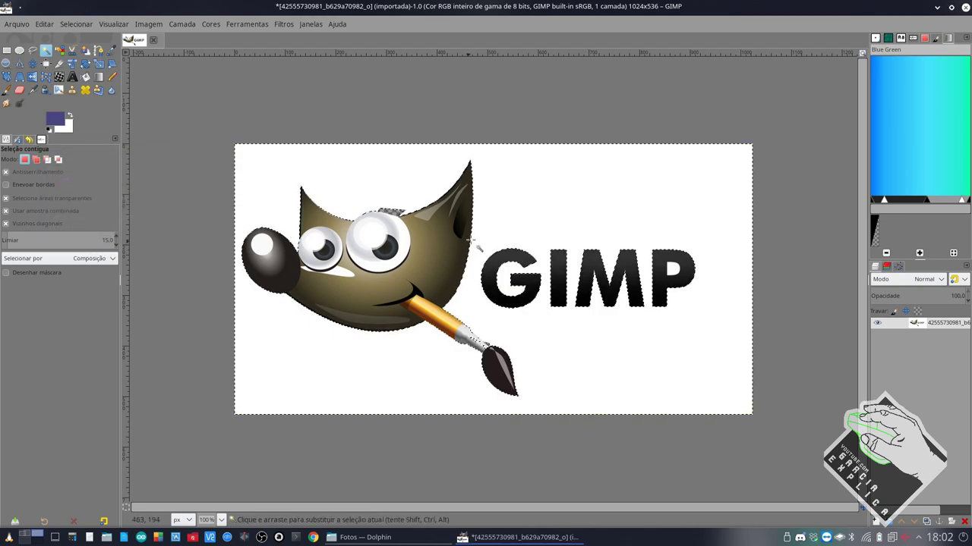
{"action": "scroll", "coordinate": [473, 221], "scroll_direction": "up", "scroll_amount": 2}
{"action": "scroll", "coordinate": [472, 216], "scroll_direction": "up", "scroll_amount": 4}
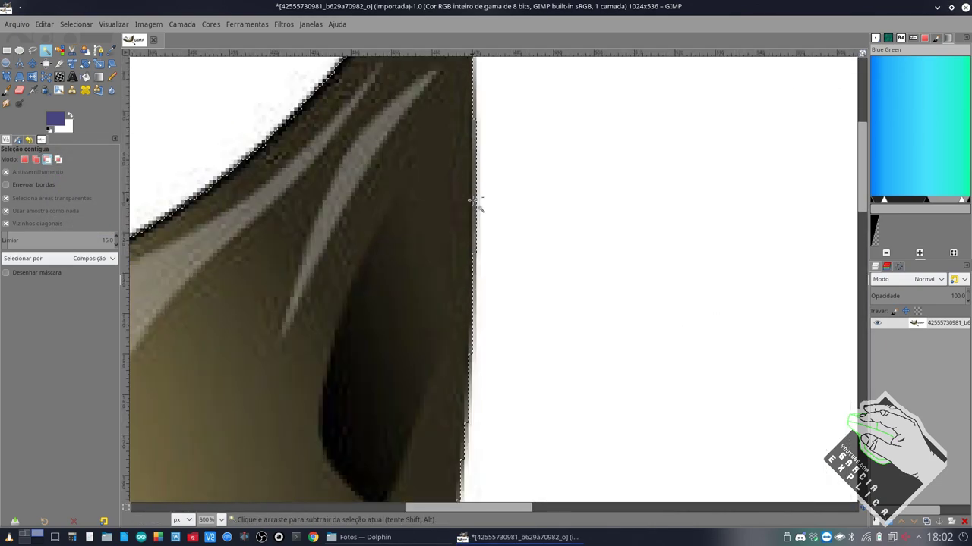
{"action": "scroll", "coordinate": [472, 205], "scroll_direction": "up", "scroll_amount": 2}
{"action": "scroll", "coordinate": [473, 201], "scroll_direction": "down", "scroll_amount": 1}
{"action": "scroll", "coordinate": [472, 201], "scroll_direction": "down", "scroll_amount": 2}
{"action": "scroll", "coordinate": [474, 202], "scroll_direction": "down", "scroll_amount": 2}
{"action": "scroll", "coordinate": [476, 203], "scroll_direction": "down", "scroll_amount": 2}
{"action": "scroll", "coordinate": [430, 180], "scroll_direction": "up", "scroll_amount": 3}
{"action": "scroll", "coordinate": [430, 180], "scroll_direction": "up", "scroll_amount": 3}
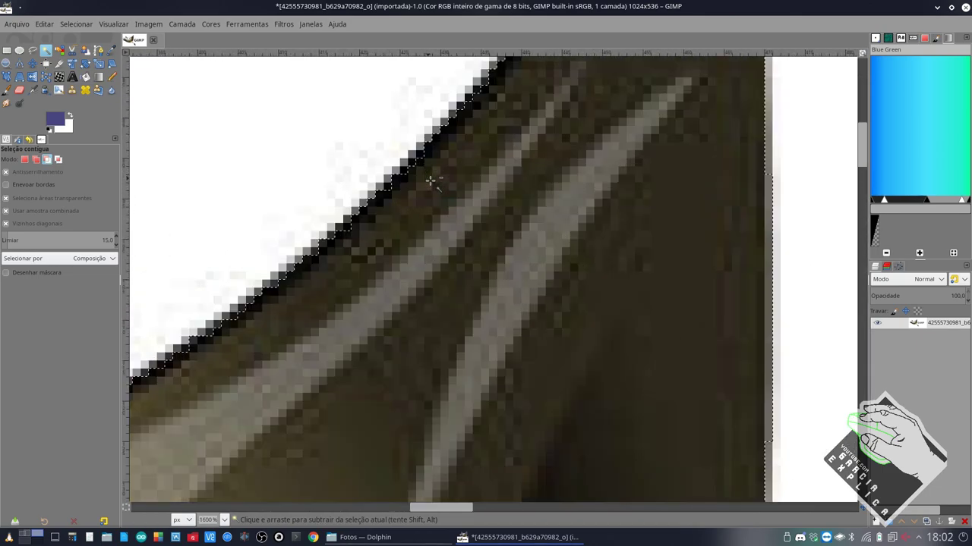
{"action": "scroll", "coordinate": [431, 180], "scroll_direction": "up", "scroll_amount": 2}
{"action": "scroll", "coordinate": [430, 180], "scroll_direction": "down", "scroll_amount": 3}
{"action": "scroll", "coordinate": [336, 255], "scroll_direction": "down", "scroll_amount": 2}
{"action": "scroll", "coordinate": [464, 275], "scroll_direction": "left", "scroll_amount": 3}
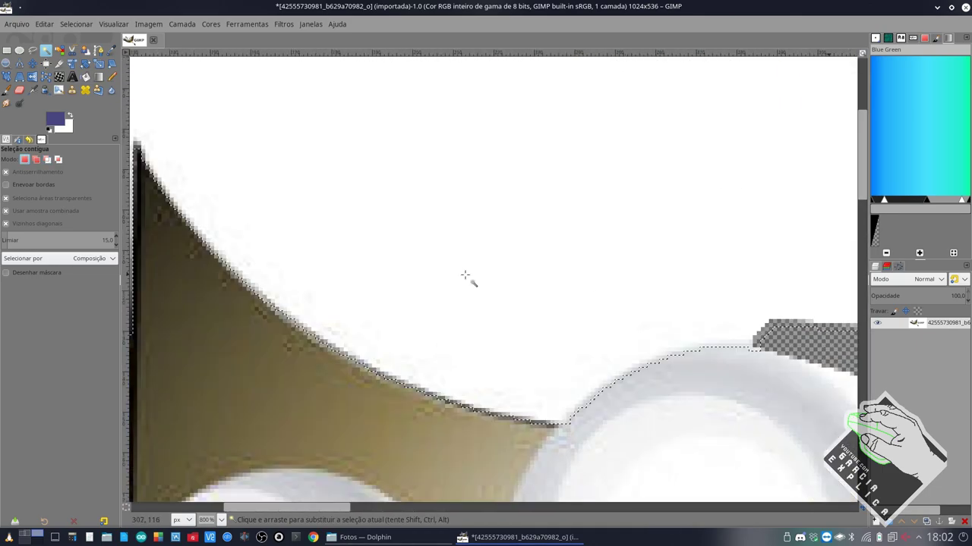
{"action": "scroll", "coordinate": [607, 260], "scroll_direction": "left", "scroll_amount": 5}
{"action": "scroll", "coordinate": [620, 256], "scroll_direction": "right", "scroll_amount": 5}
{"action": "scroll", "coordinate": [588, 258], "scroll_direction": "left", "scroll_amount": 2}
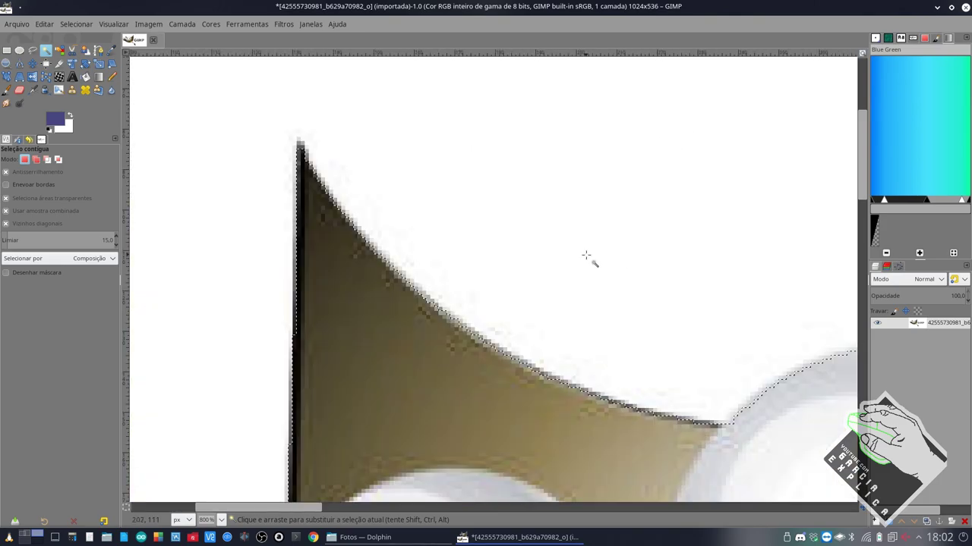
{"action": "scroll", "coordinate": [576, 260], "scroll_direction": "left", "scroll_amount": 3}
{"action": "scroll", "coordinate": [575, 260], "scroll_direction": "down", "scroll_amount": 1}
{"action": "scroll", "coordinate": [575, 259], "scroll_direction": "down", "scroll_amount": 5}
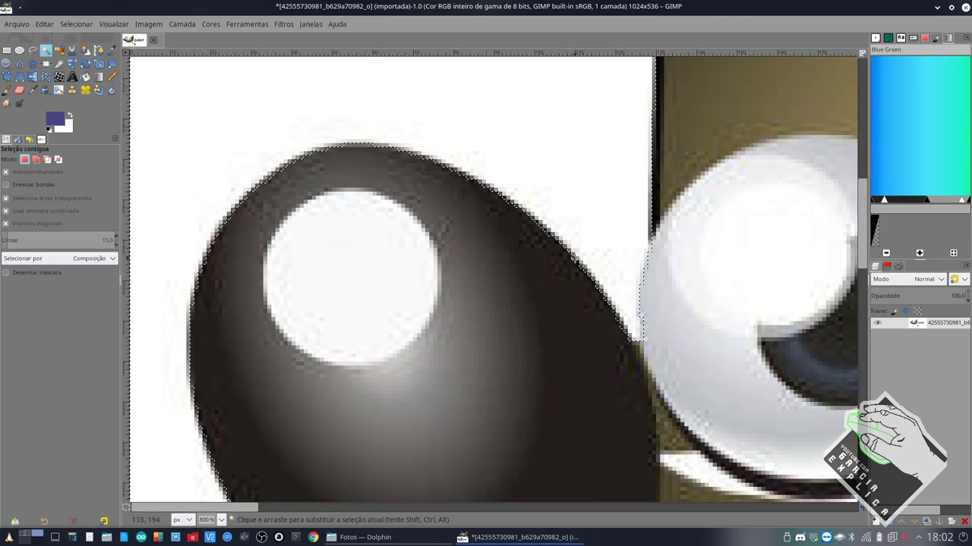
{"action": "scroll", "coordinate": [575, 260], "scroll_direction": "right", "scroll_amount": 5}
{"action": "scroll", "coordinate": [611, 295], "scroll_direction": "down", "scroll_amount": 2}
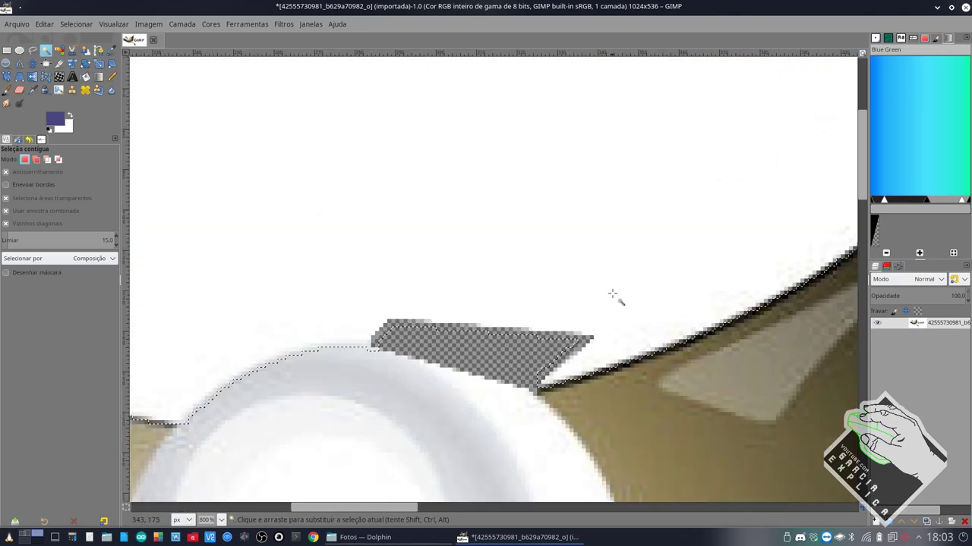
{"action": "scroll", "coordinate": [612, 294], "scroll_direction": "down", "scroll_amount": 2}
{"action": "scroll", "coordinate": [612, 295], "scroll_direction": "down", "scroll_amount": 5}
{"action": "scroll", "coordinate": [642, 276], "scroll_direction": "right", "scroll_amount": 5}
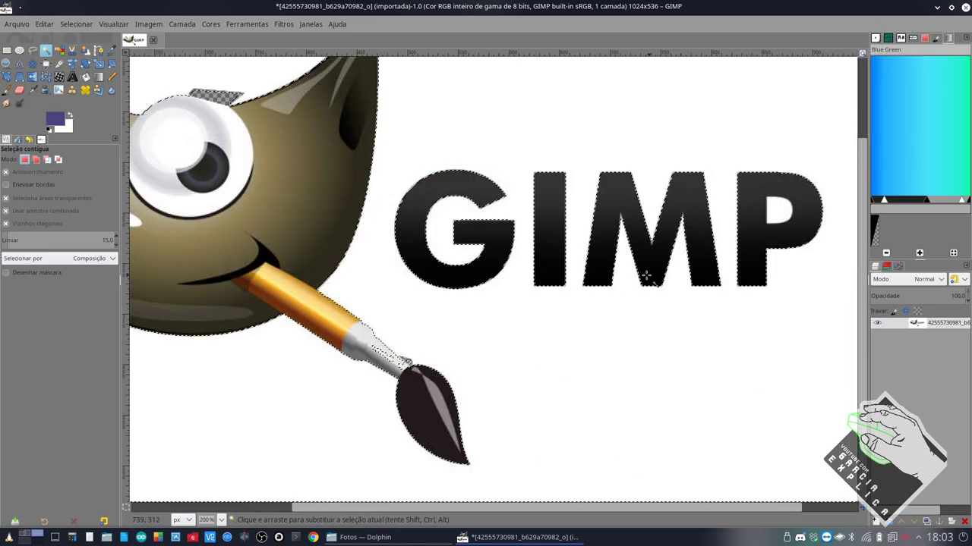
{"action": "scroll", "coordinate": [625, 271], "scroll_direction": "up", "scroll_amount": 2}
{"action": "scroll", "coordinate": [585, 256], "scroll_direction": "up", "scroll_amount": 2}
{"action": "scroll", "coordinate": [588, 256], "scroll_direction": "up", "scroll_amount": 1}
{"action": "scroll", "coordinate": [588, 255], "scroll_direction": "down", "scroll_amount": 4}
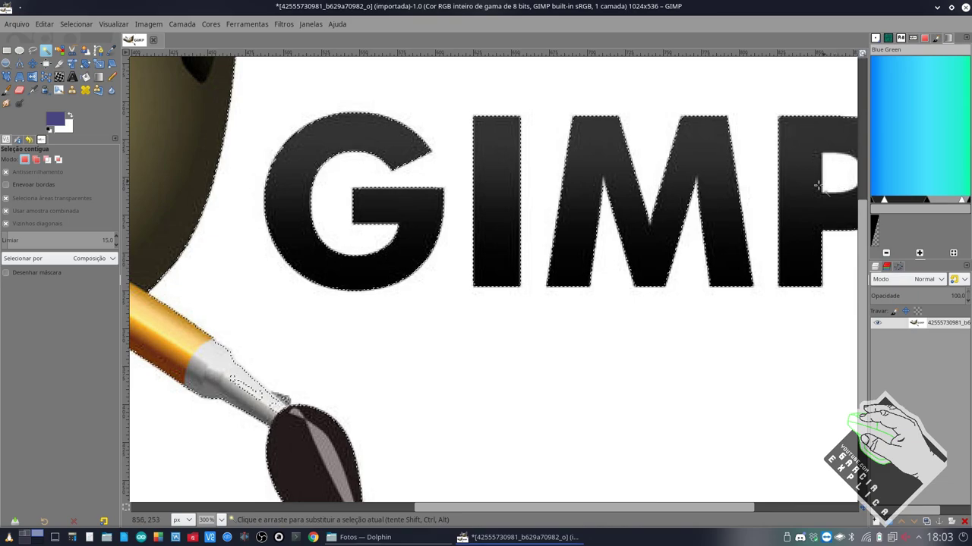
{"action": "scroll", "coordinate": [703, 243], "scroll_direction": "right", "scroll_amount": 4}
{"action": "scroll", "coordinate": [695, 239], "scroll_direction": "down", "scroll_amount": 1}
{"action": "scroll", "coordinate": [698, 243], "scroll_direction": "down", "scroll_amount": 2}
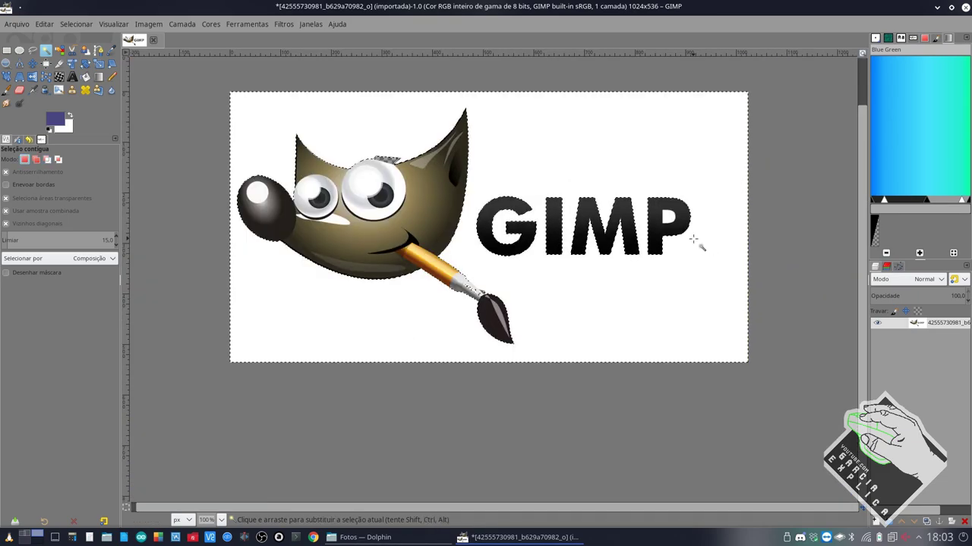
{"action": "scroll", "coordinate": [623, 224], "scroll_direction": "up", "scroll_amount": 2}
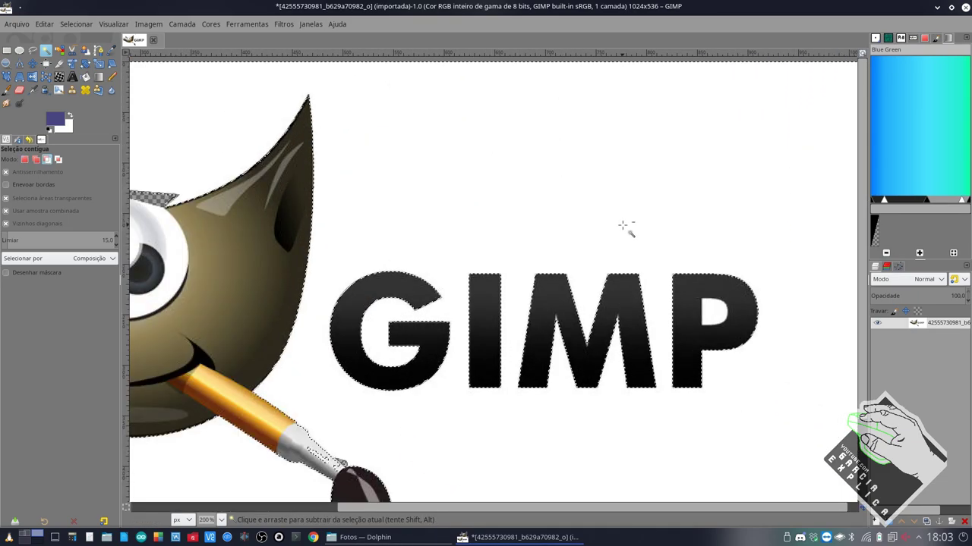
{"action": "scroll", "coordinate": [627, 225], "scroll_direction": "down", "scroll_amount": 2}
Delete the selected white background so Wilber and the lettering sit on transparency
{"action": "key", "text": "Delete"}
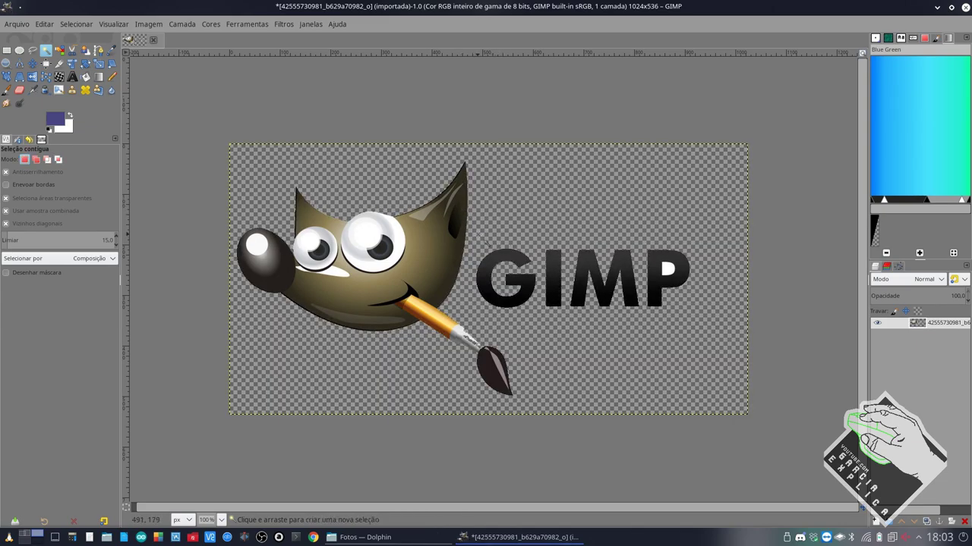
{"action": "scroll", "coordinate": [475, 228], "scroll_direction": "up", "scroll_amount": 3}
{"action": "scroll", "coordinate": [476, 228], "scroll_direction": "up", "scroll_amount": 2}
{"action": "scroll", "coordinate": [473, 228], "scroll_direction": "up", "scroll_amount": 2}
{"action": "scroll", "coordinate": [471, 228], "scroll_direction": "up", "scroll_amount": 1}
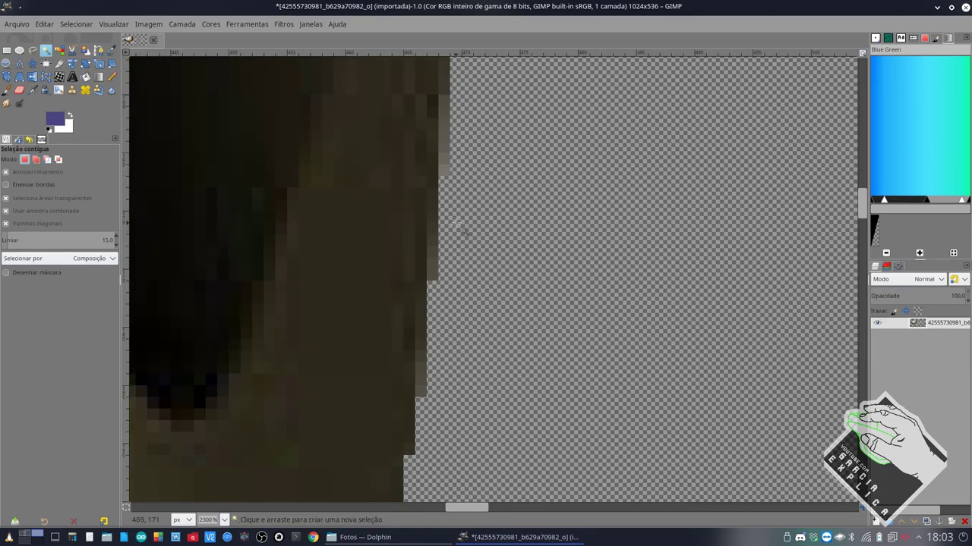
{"action": "scroll", "coordinate": [462, 230], "scroll_direction": "up", "scroll_amount": 1}
{"action": "scroll", "coordinate": [455, 222], "scroll_direction": "down", "scroll_amount": 2}
{"action": "scroll", "coordinate": [471, 224], "scroll_direction": "down", "scroll_amount": 2}
{"action": "scroll", "coordinate": [516, 231], "scroll_direction": "down", "scroll_amount": 2}
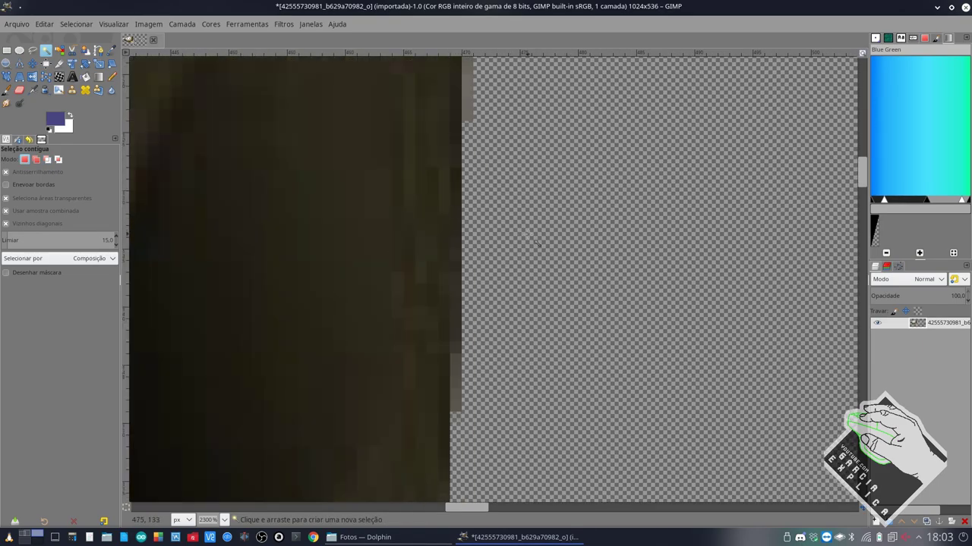
{"action": "scroll", "coordinate": [543, 236], "scroll_direction": "down", "scroll_amount": 2}
{"action": "scroll", "coordinate": [544, 236], "scroll_direction": "down", "scroll_amount": 10}
{"action": "scroll", "coordinate": [584, 228], "scroll_direction": "down", "scroll_amount": 2}
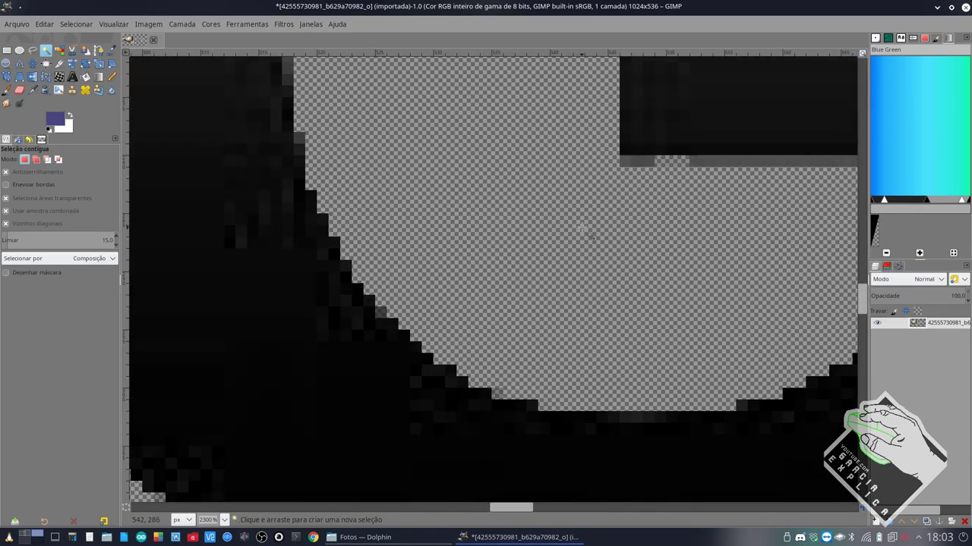
Zoom and pan across the canvas to locate the white hole inside the letter P
{"action": "scroll", "coordinate": [582, 224], "scroll_direction": "right", "scroll_amount": 5}
{"action": "scroll", "coordinate": [582, 222], "scroll_direction": "right", "scroll_amount": 5}
{"action": "scroll", "coordinate": [580, 219], "scroll_direction": "right", "scroll_amount": 5}
{"action": "scroll", "coordinate": [581, 220], "scroll_direction": "down", "scroll_amount": 1}
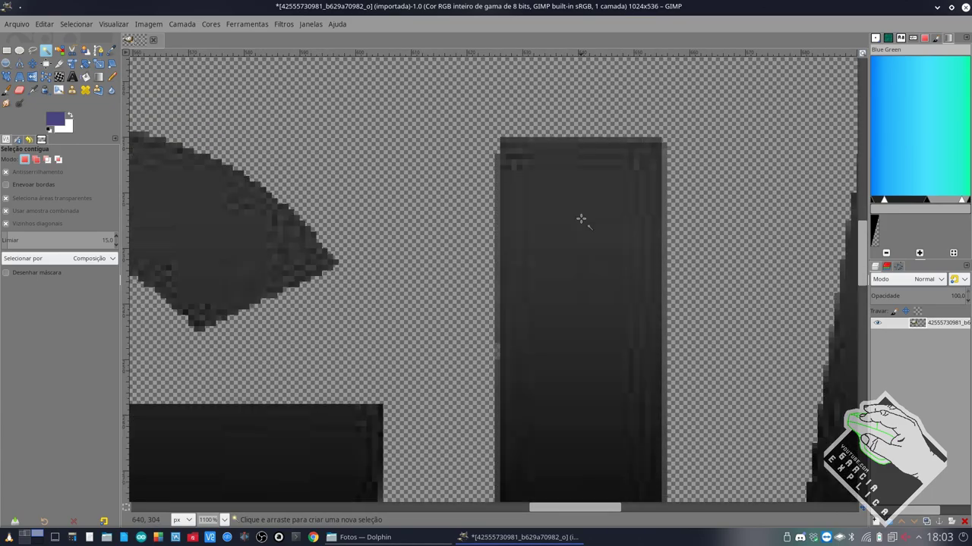
{"action": "scroll", "coordinate": [580, 219], "scroll_direction": "down", "scroll_amount": 5}
{"action": "scroll", "coordinate": [581, 220], "scroll_direction": "right", "scroll_amount": 5}
{"action": "scroll", "coordinate": [580, 220], "scroll_direction": "down", "scroll_amount": 1, "text": "ctrl"}
{"action": "scroll", "coordinate": [581, 219], "scroll_direction": "down", "scroll_amount": 3}
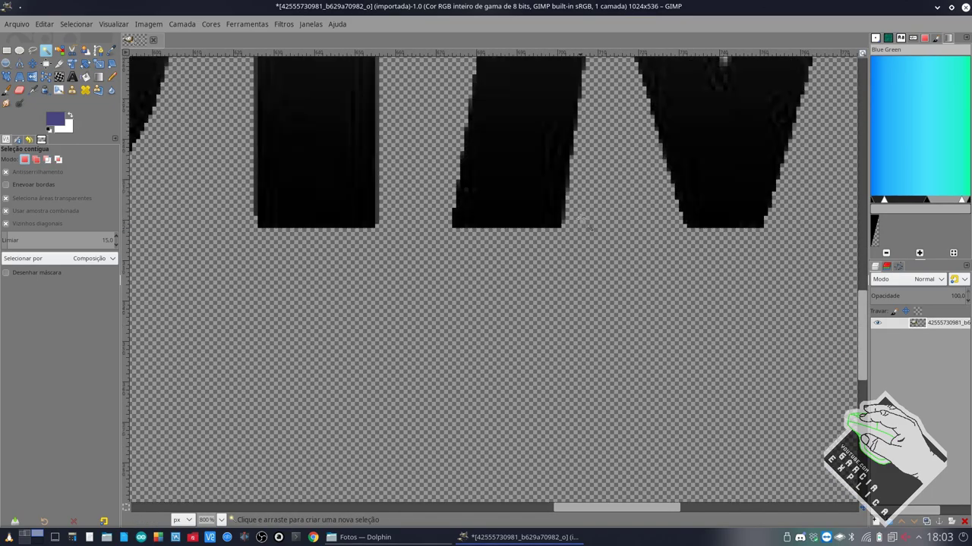
{"action": "scroll", "coordinate": [581, 219], "scroll_direction": "up", "scroll_amount": 3}
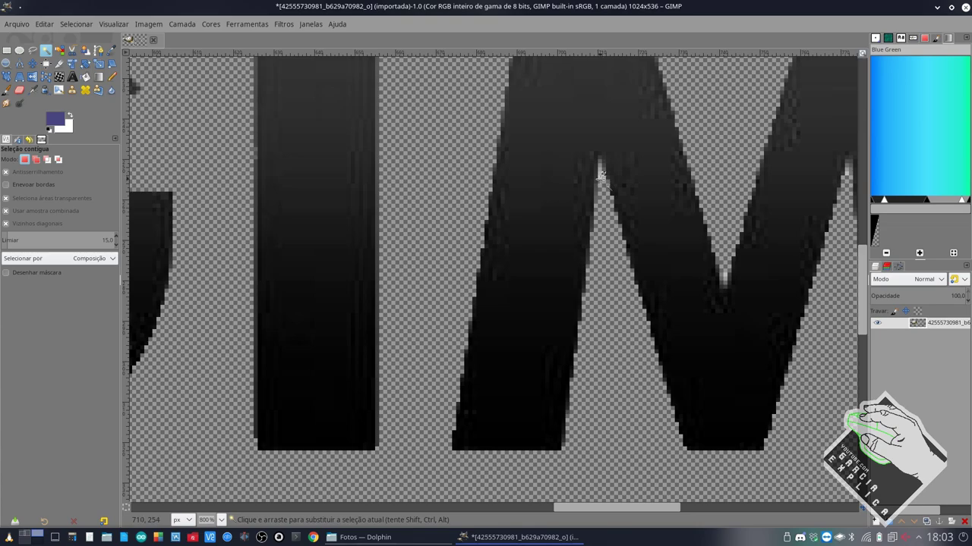
{"action": "scroll", "coordinate": [599, 176], "scroll_direction": "down", "scroll_amount": 2, "text": "ctrl"}
{"action": "scroll", "coordinate": [590, 203], "scroll_direction": "right", "scroll_amount": 3}
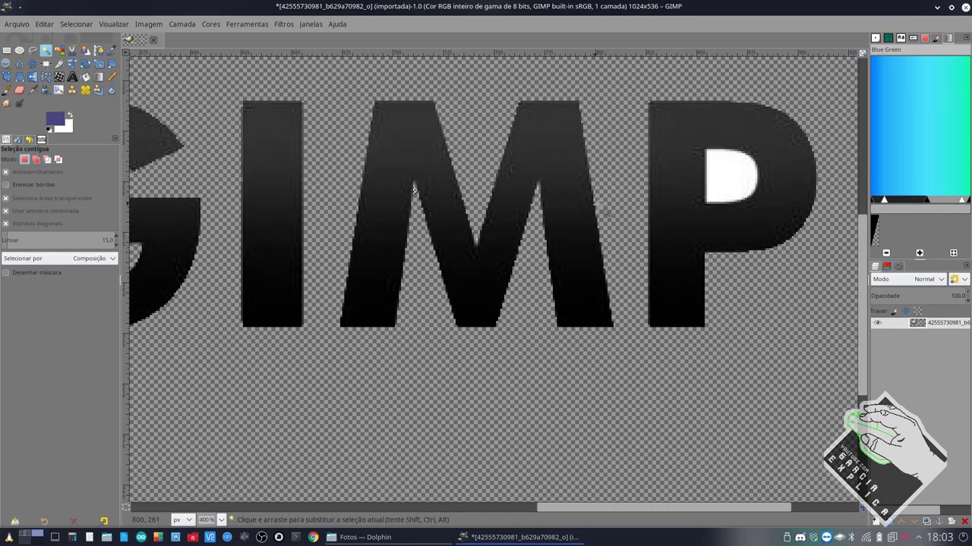
{"action": "scroll", "coordinate": [539, 245], "scroll_direction": "left", "scroll_amount": 3}
{"action": "scroll", "coordinate": [538, 245], "scroll_direction": "left", "scroll_amount": 6}
{"action": "scroll", "coordinate": [539, 245], "scroll_direction": "down", "scroll_amount": 2}
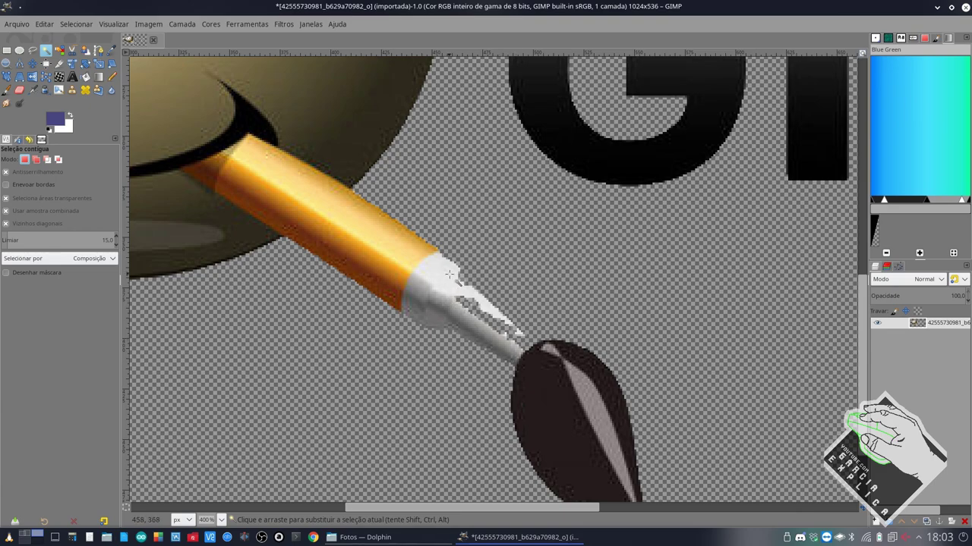
{"action": "scroll", "coordinate": [644, 260], "scroll_direction": "up", "scroll_amount": 2}
{"action": "scroll", "coordinate": [644, 260], "scroll_direction": "up", "scroll_amount": 3}
{"action": "scroll", "coordinate": [645, 260], "scroll_direction": "right", "scroll_amount": 6}
{"action": "scroll", "coordinate": [649, 260], "scroll_direction": "right", "scroll_amount": 5}
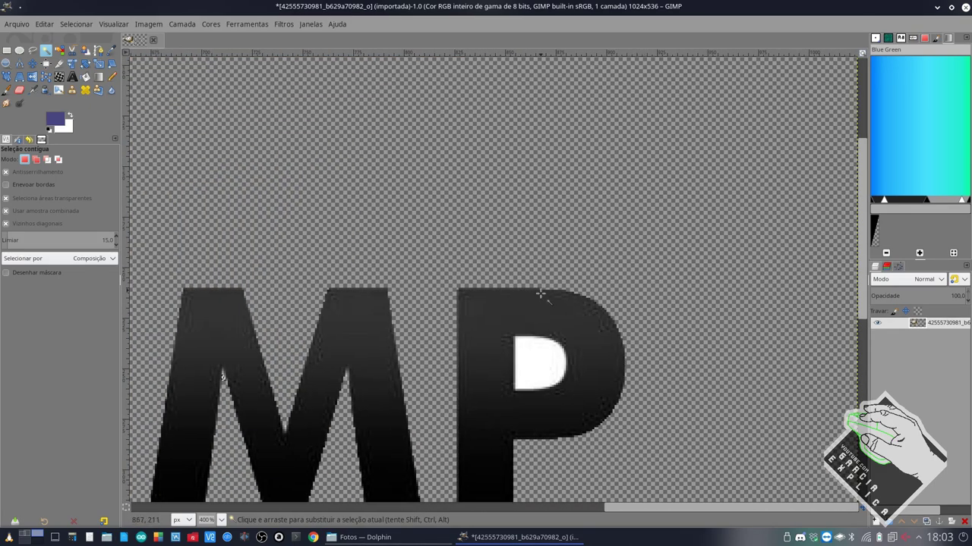
{"action": "scroll", "coordinate": [540, 294], "scroll_direction": "down", "scroll_amount": 2}
{"action": "scroll", "coordinate": [506, 282], "scroll_direction": "down", "scroll_amount": 5, "text": "ctrl"}
{"action": "scroll", "coordinate": [493, 284], "scroll_direction": "down", "scroll_amount": 2, "text": "ctrl"}
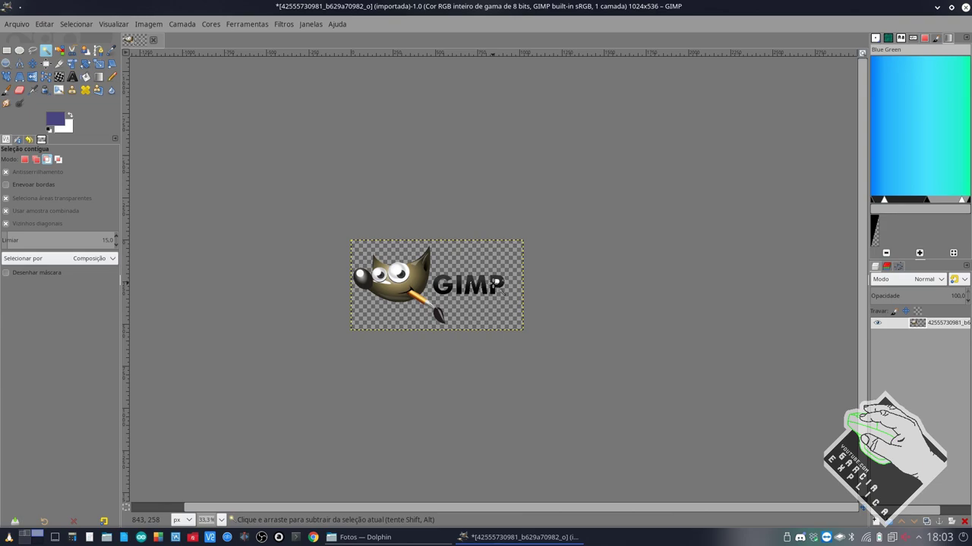
{"action": "scroll", "coordinate": [493, 283], "scroll_direction": "up", "scroll_amount": 2, "text": "ctrl"}
{"action": "scroll", "coordinate": [495, 282], "scroll_direction": "up", "scroll_amount": 1, "text": "ctrl"}
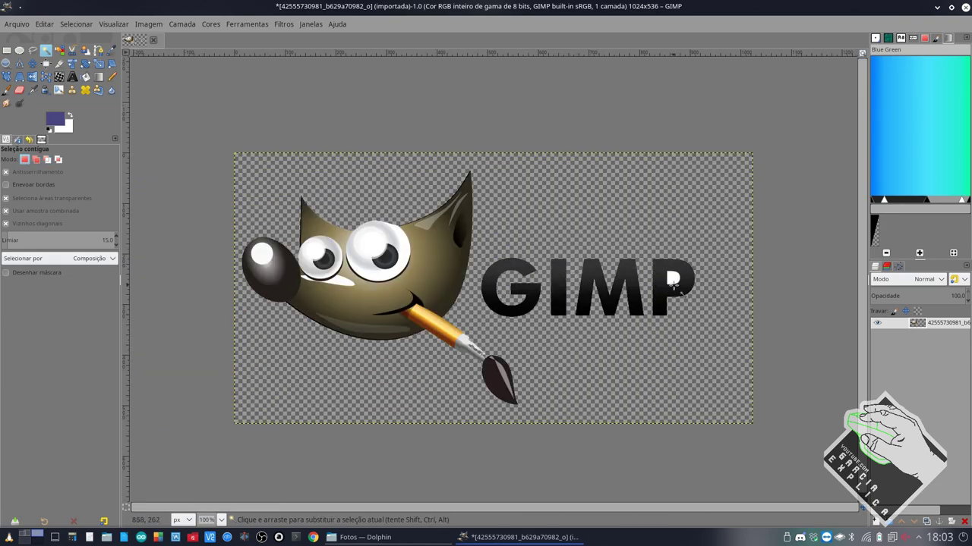
{"action": "scroll", "coordinate": [674, 282], "scroll_direction": "up", "scroll_amount": 4, "text": "ctrl"}
{"action": "scroll", "coordinate": [675, 277], "scroll_direction": "up", "scroll_amount": 1, "text": "ctrl"}
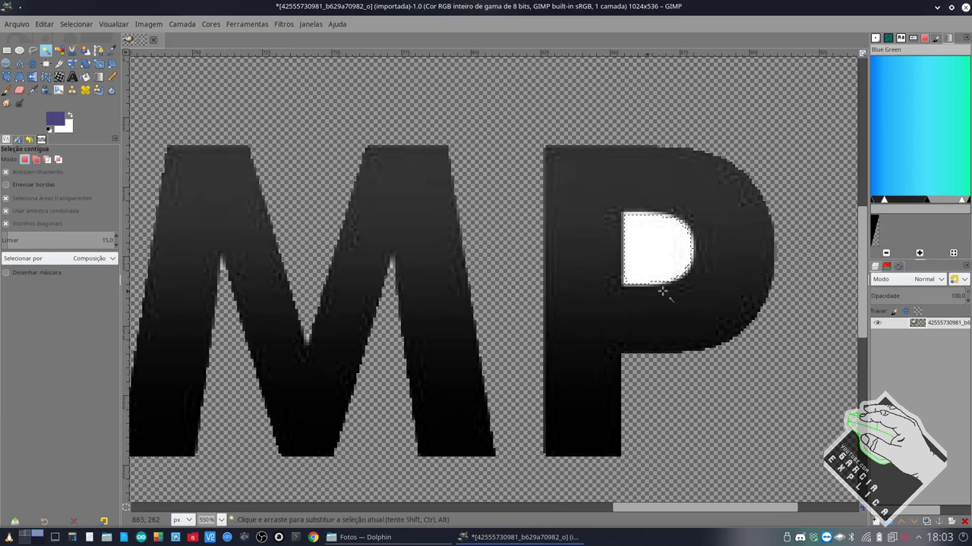
Grow the P's selection by 3 px and delete the white inside it
{"action": "right_click", "coordinate": [640, 249]}
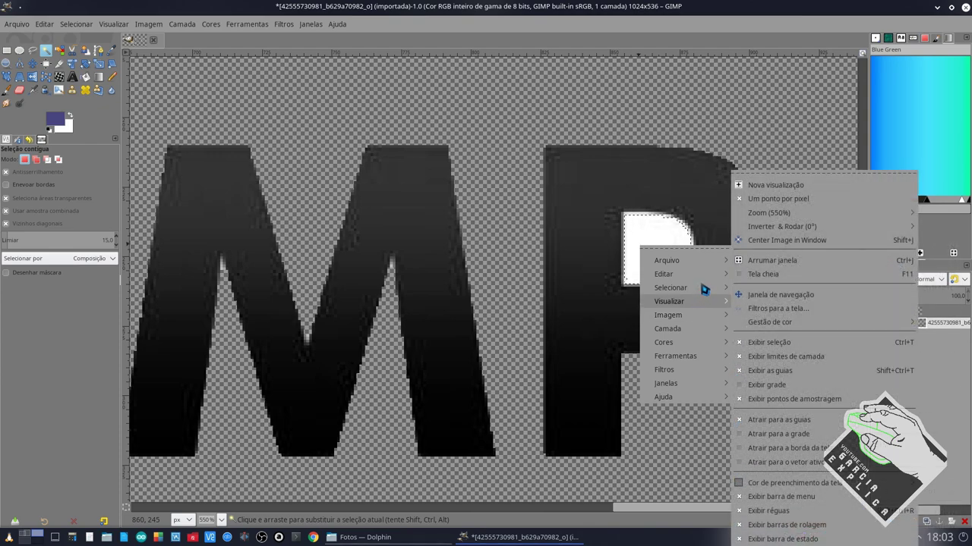
{"action": "mouse_move", "coordinate": [671, 287]}
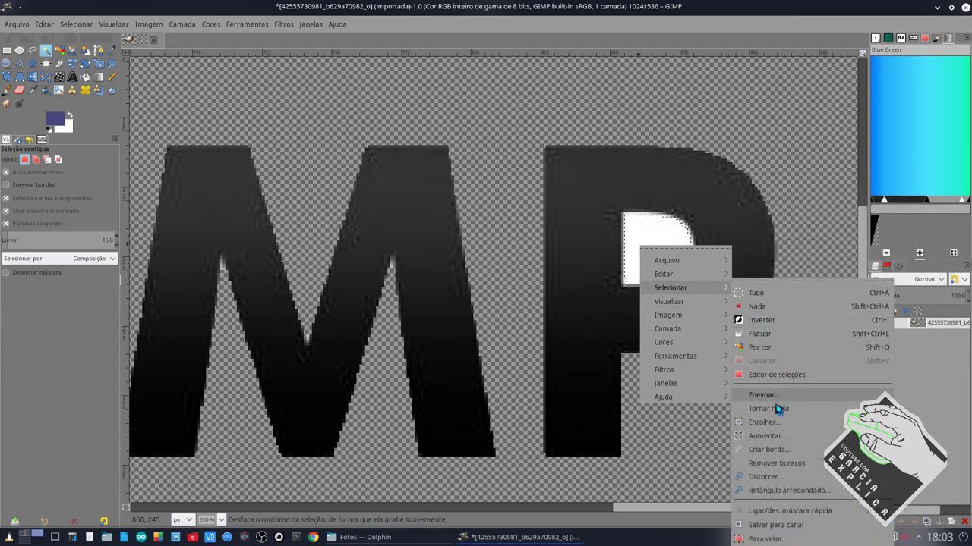
{"action": "left_click", "coordinate": [768, 436]}
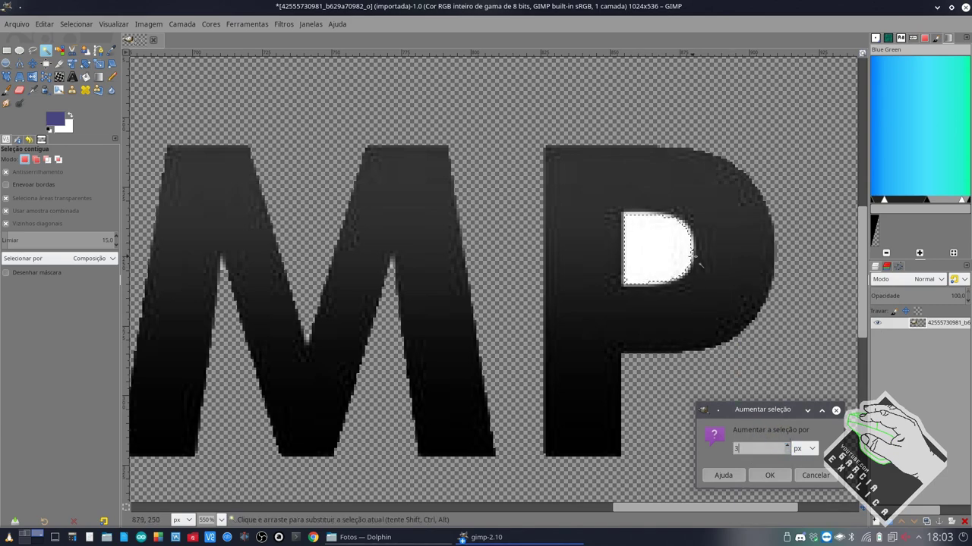
{"action": "key", "text": "Return"}
{"action": "key", "text": "Delete"}
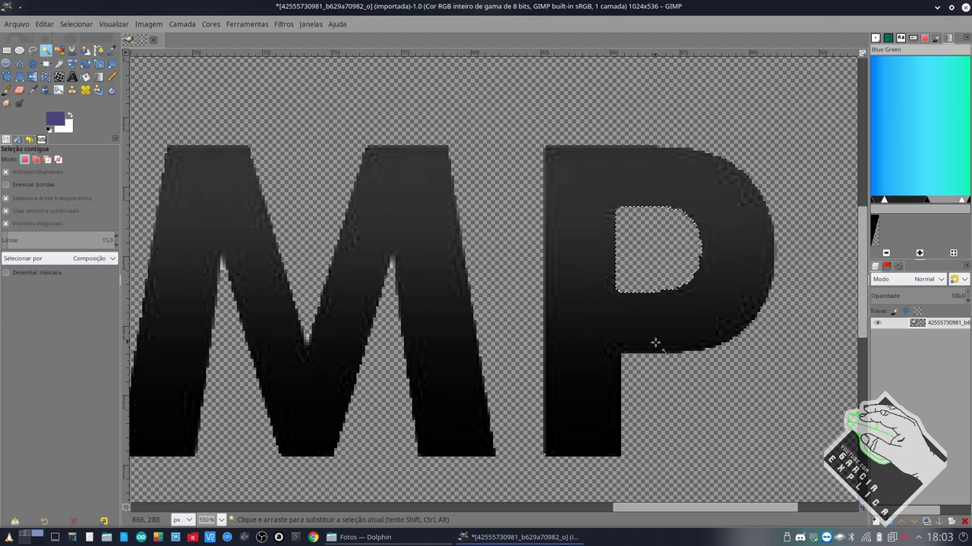
{"action": "scroll", "coordinate": [643, 304], "scroll_direction": "down", "scroll_amount": 3}
{"action": "scroll", "coordinate": [642, 281], "scroll_direction": "down", "scroll_amount": 3}
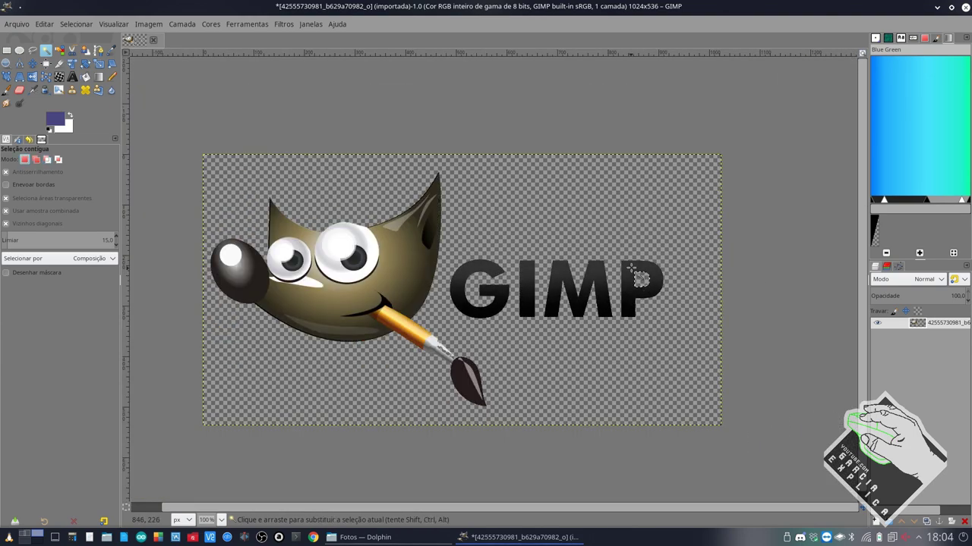
Select none with Shift+Ctrl+A and zoom to 150% to review the transparent logo
{"action": "key", "text": "shift+ctrl+a"}
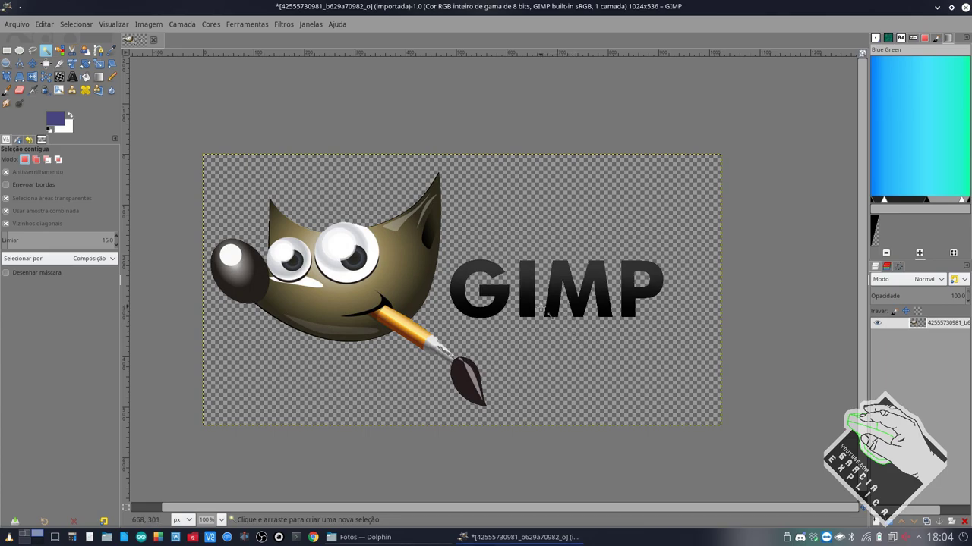
{"action": "scroll", "coordinate": [524, 298], "scroll_direction": "left", "scroll_amount": 1}
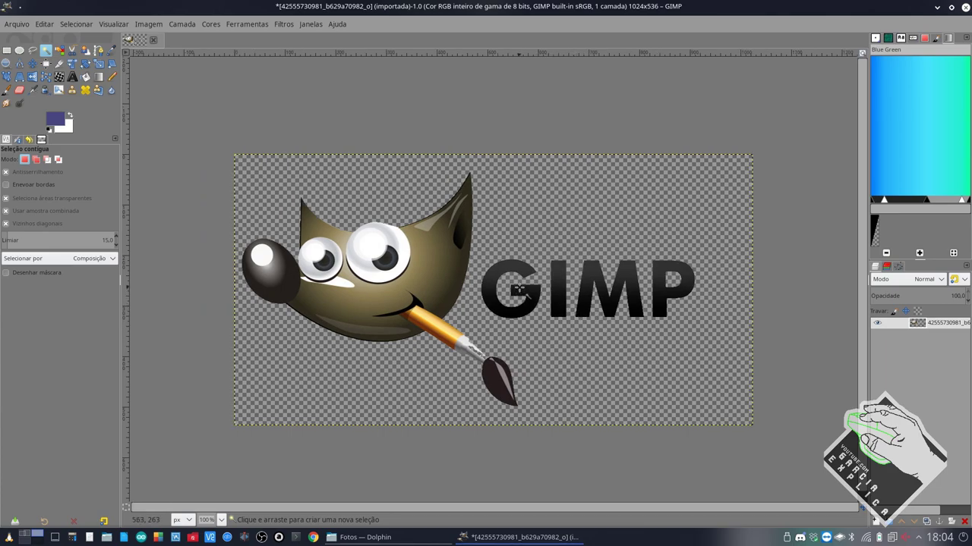
{"action": "scroll", "coordinate": [518, 288], "scroll_direction": "down", "scroll_amount": 1}
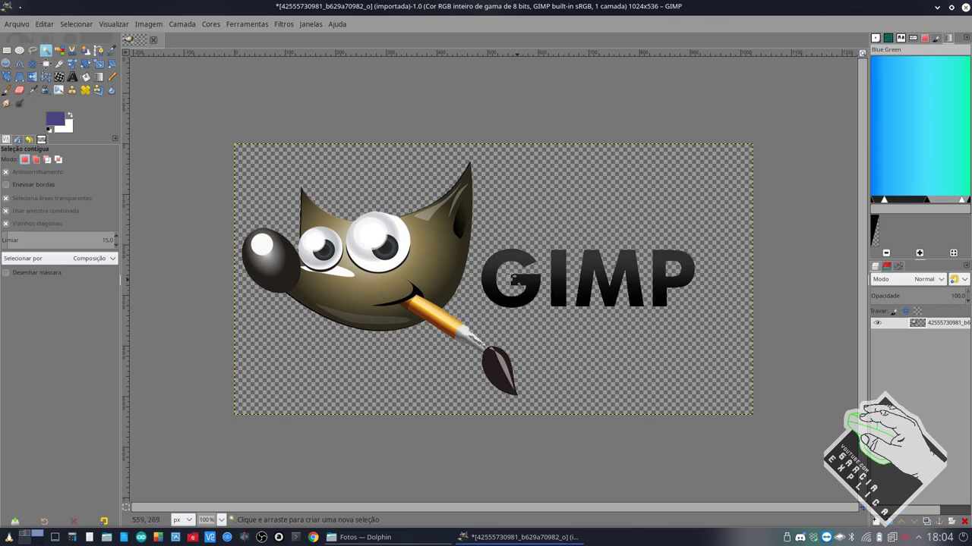
{"action": "scroll", "coordinate": [424, 266], "scroll_direction": "up", "scroll_amount": 1}
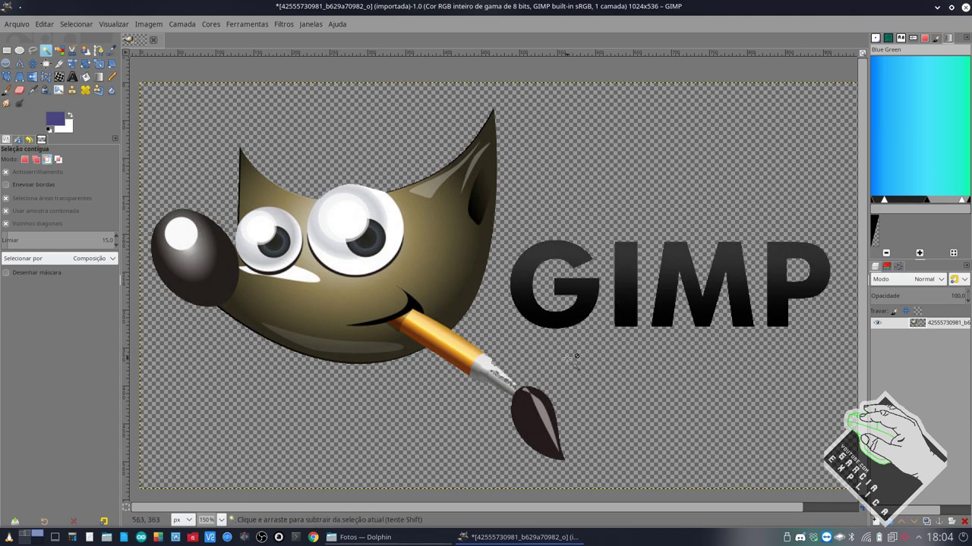
{"action": "scroll", "coordinate": [547, 339], "scroll_direction": "down", "scroll_amount": 1}
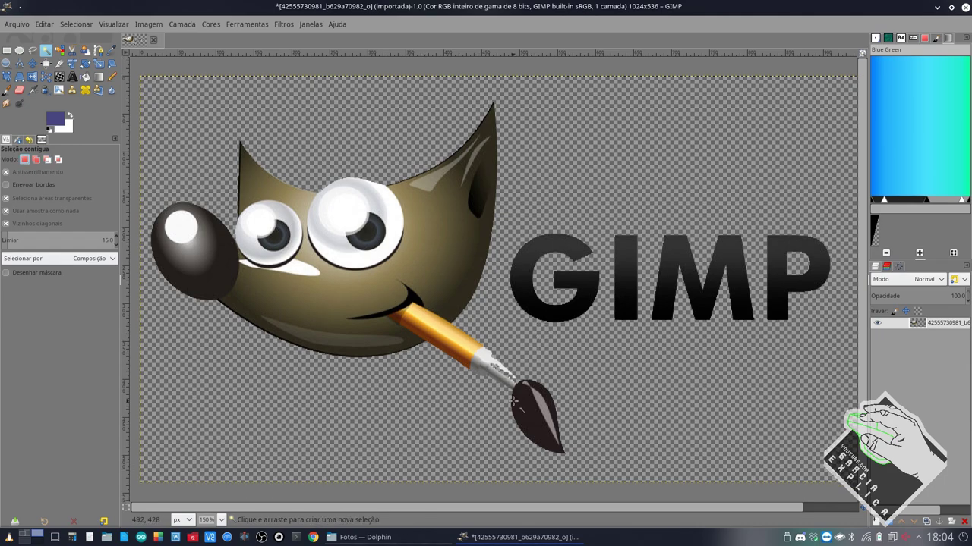
{"action": "left_click", "coordinate": [404, 537]}
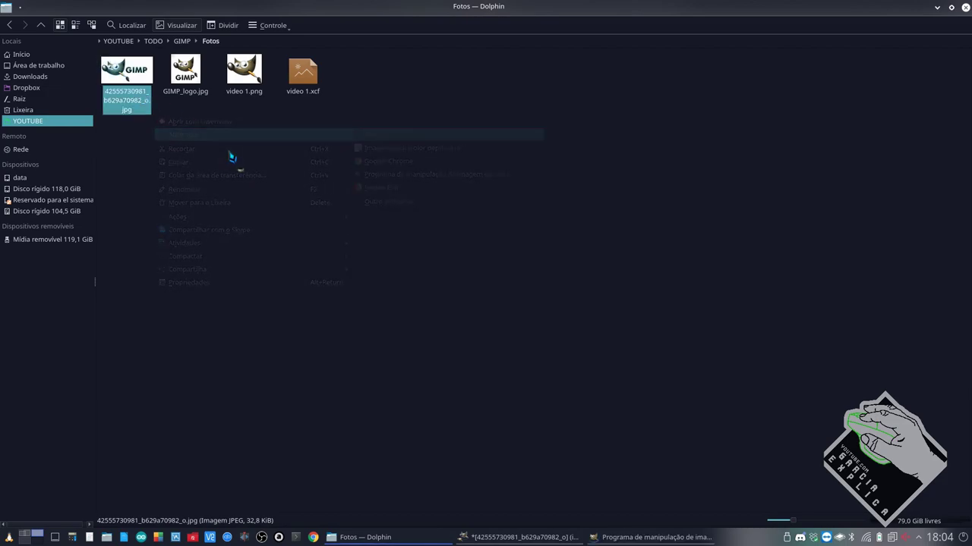
{"action": "left_click", "coordinate": [523, 538]}
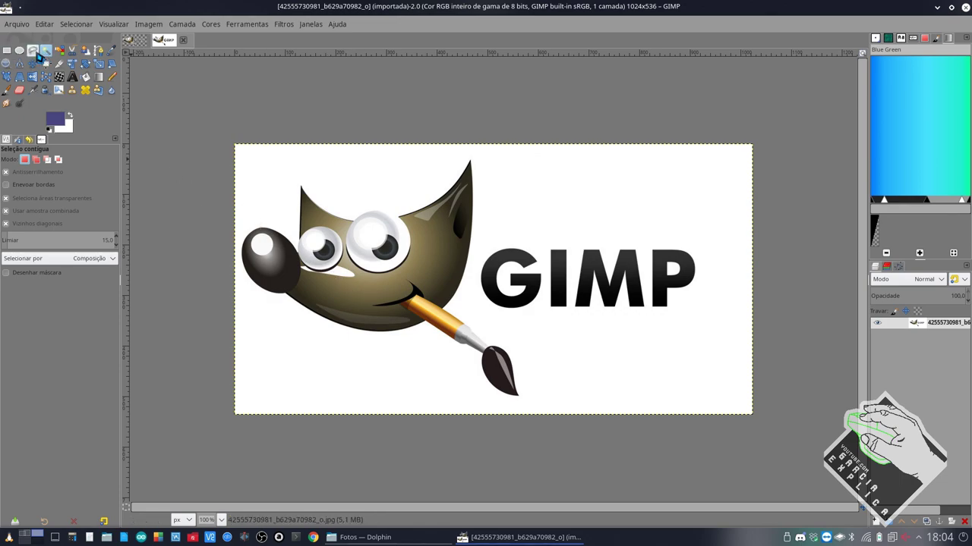
Free-select and copy the silver brush ferrule from the original, then return to the transparent image
{"action": "left_click", "coordinate": [33, 51]}
{"action": "scroll", "coordinate": [467, 330], "scroll_direction": "up", "scroll_amount": 5, "text": "ctrl"}
{"action": "scroll", "coordinate": [467, 329], "scroll_direction": "down", "scroll_amount": 1, "text": "ctrl"}
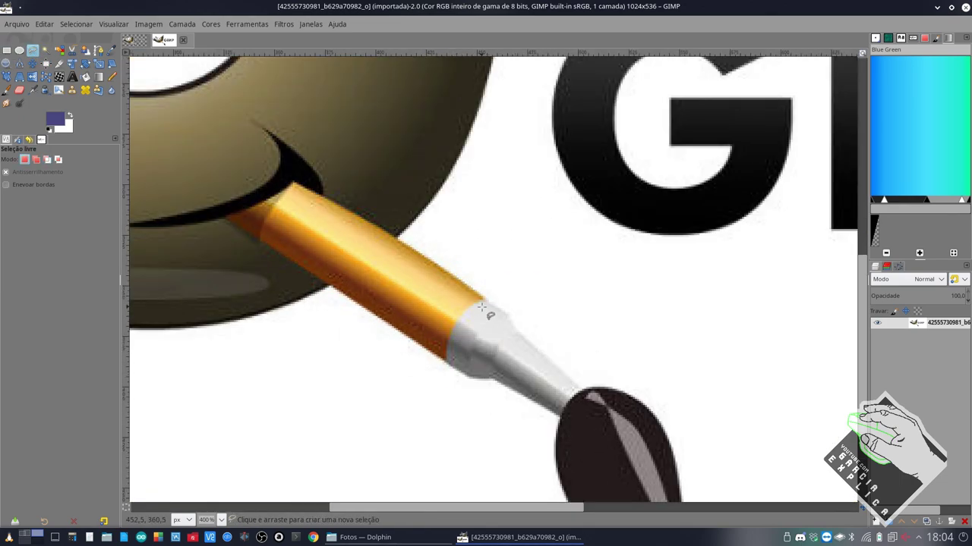
{"action": "scroll", "coordinate": [488, 315], "scroll_direction": "up", "scroll_amount": 3, "text": "ctrl"}
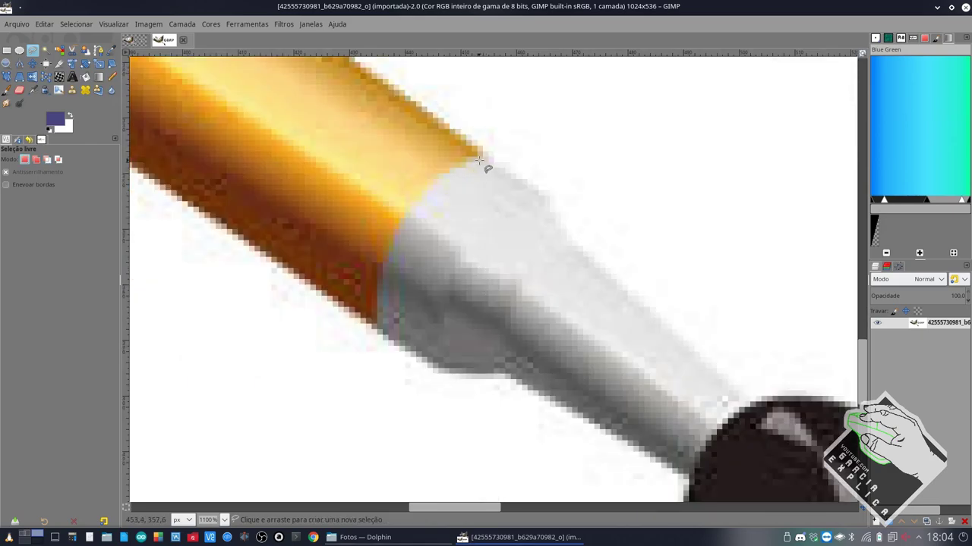
{"action": "left_click", "coordinate": [479, 160]}
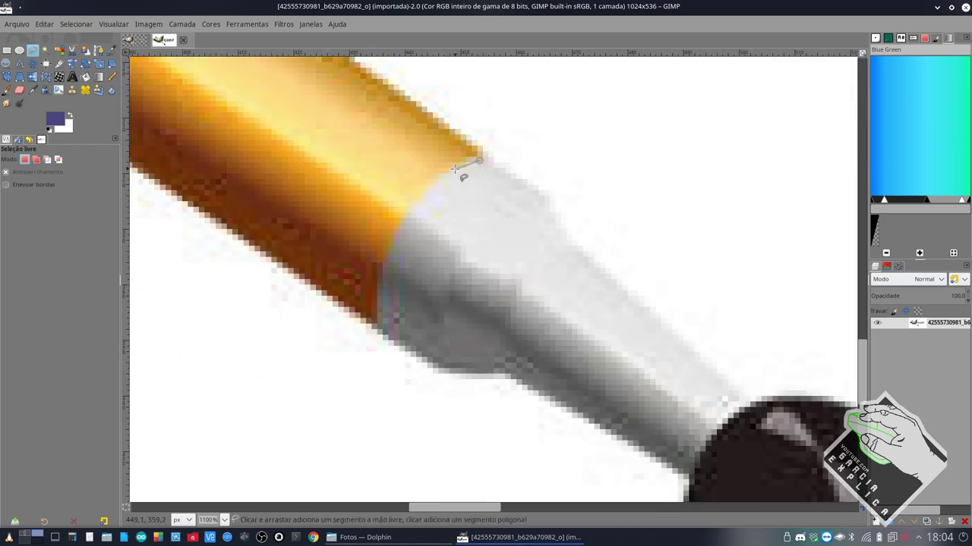
{"action": "left_click", "coordinate": [398, 247]}
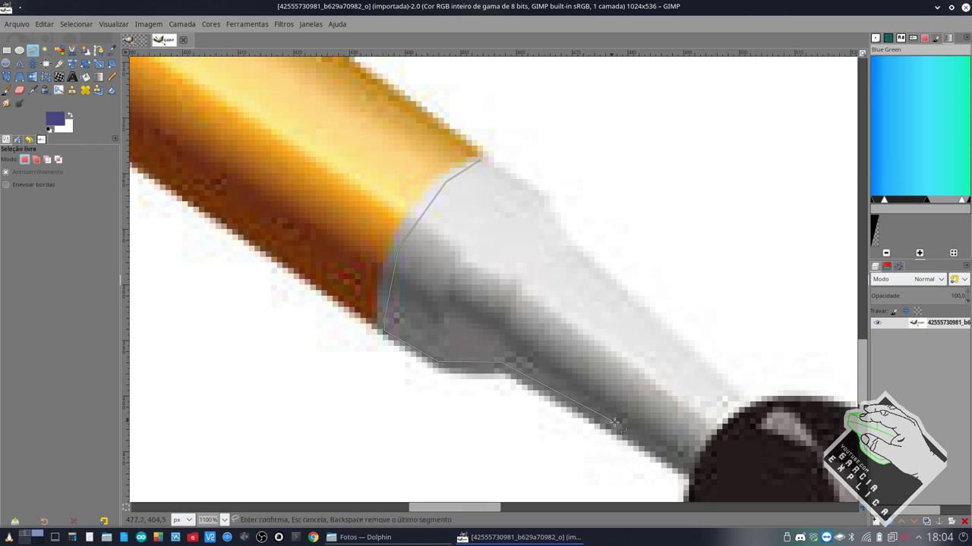
{"action": "left_click", "coordinate": [685, 463]}
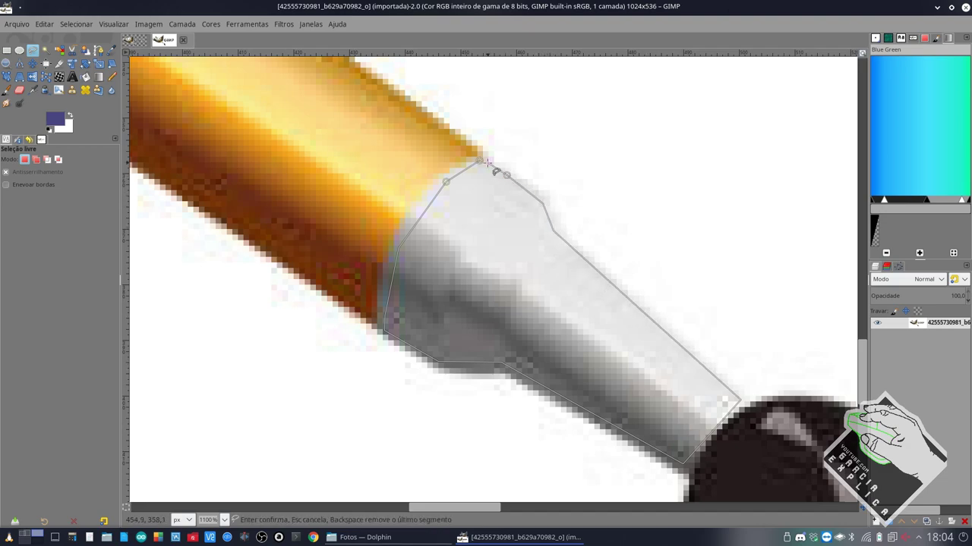
{"action": "left_click", "coordinate": [479, 161]}
{"action": "key", "text": "Return"}
{"action": "key", "text": "ctrl+c"}
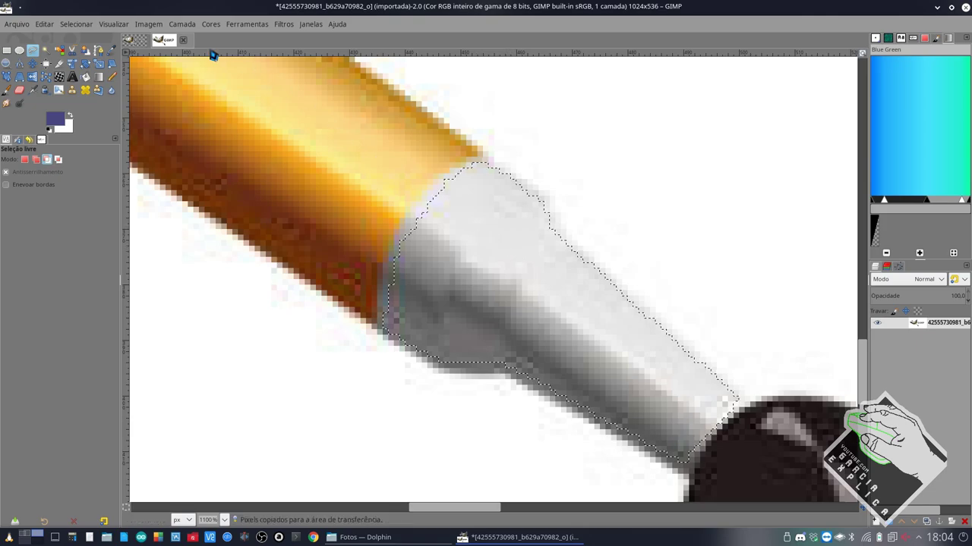
{"action": "left_click", "coordinate": [141, 42]}
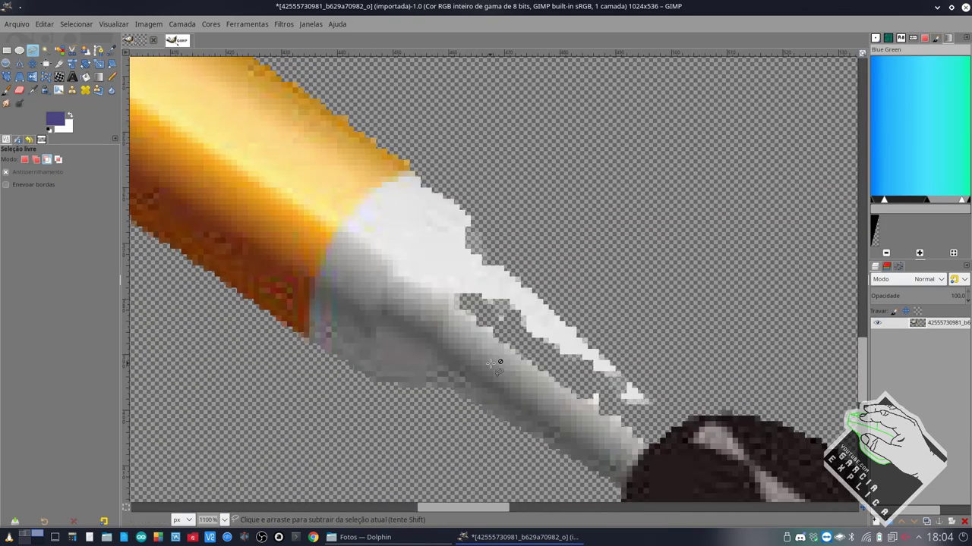
Paste the copied ferrule, align it over the damaged one, and anchor it to the layer
{"action": "key", "text": "ctrl+v"}
{"action": "mouse_move", "coordinate": [453, 243]}
{"action": "left_mouse_down"}
{"action": "mouse_move", "coordinate": [444, 287]}
{"action": "mouse_move", "coordinate": [454, 292]}
{"action": "left_mouse_up"}
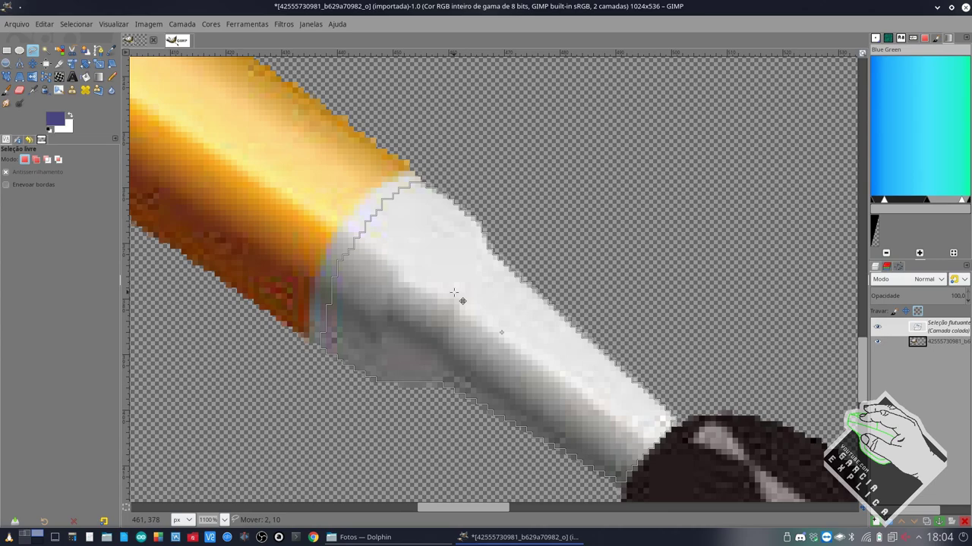
{"action": "left_click_drag", "start_coordinate": [454, 293], "coordinate": [453, 291]}
{"action": "scroll", "coordinate": [453, 292], "scroll_direction": "down", "scroll_amount": 3, "text": "ctrl"}
{"action": "scroll", "coordinate": [459, 292], "scroll_direction": "down", "scroll_amount": 3, "text": "ctrl"}
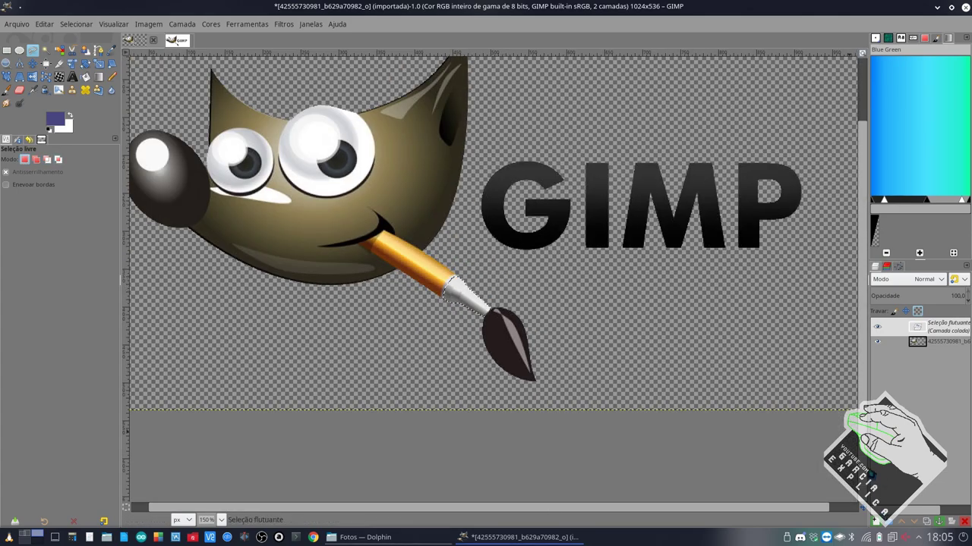
{"action": "left_click", "coordinate": [550, 355]}
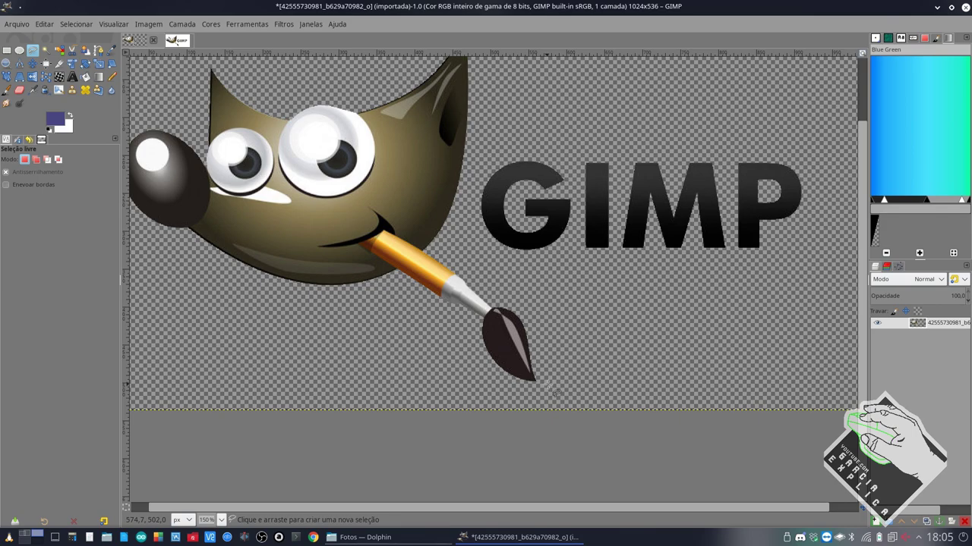
Zoom in on Wilber's cut-out eye to inspect its jagged edge
{"action": "scroll", "coordinate": [467, 322], "scroll_direction": "up", "scroll_amount": 2, "text": "ctrl"}
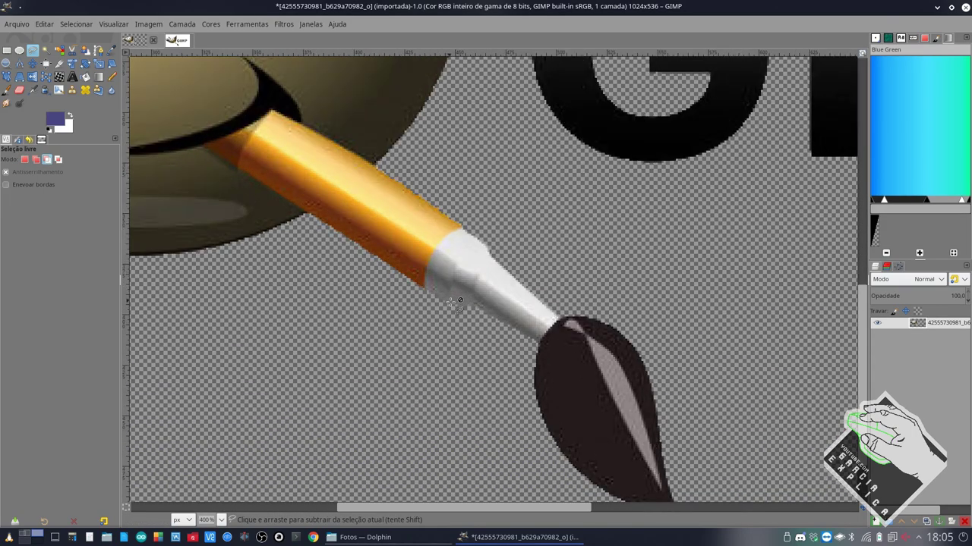
{"action": "scroll", "coordinate": [448, 243], "scroll_direction": "up", "scroll_amount": 2, "text": "ctrl"}
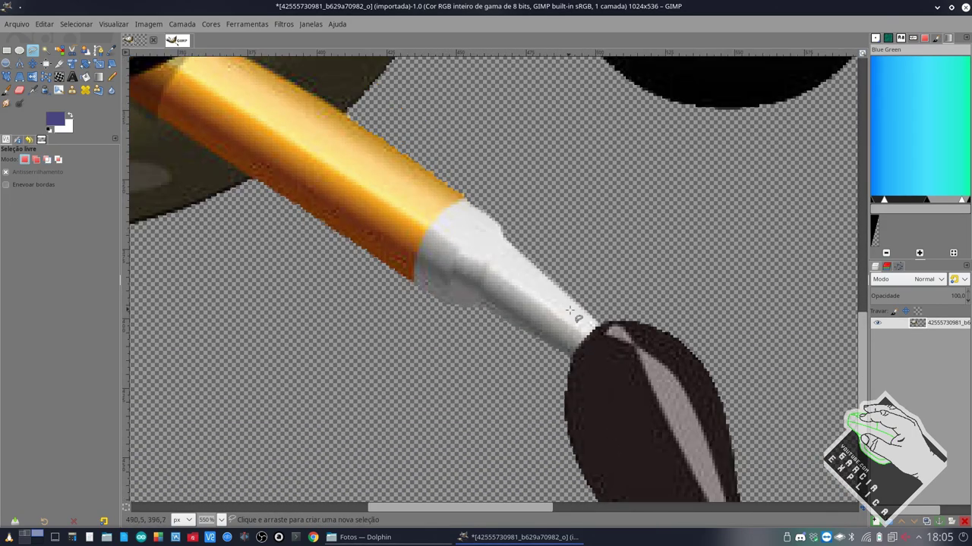
{"action": "scroll", "coordinate": [463, 228], "scroll_direction": "down", "scroll_amount": 1, "text": "ctrl"}
{"action": "scroll", "coordinate": [464, 246], "scroll_direction": "down", "scroll_amount": 1, "text": "ctrl"}
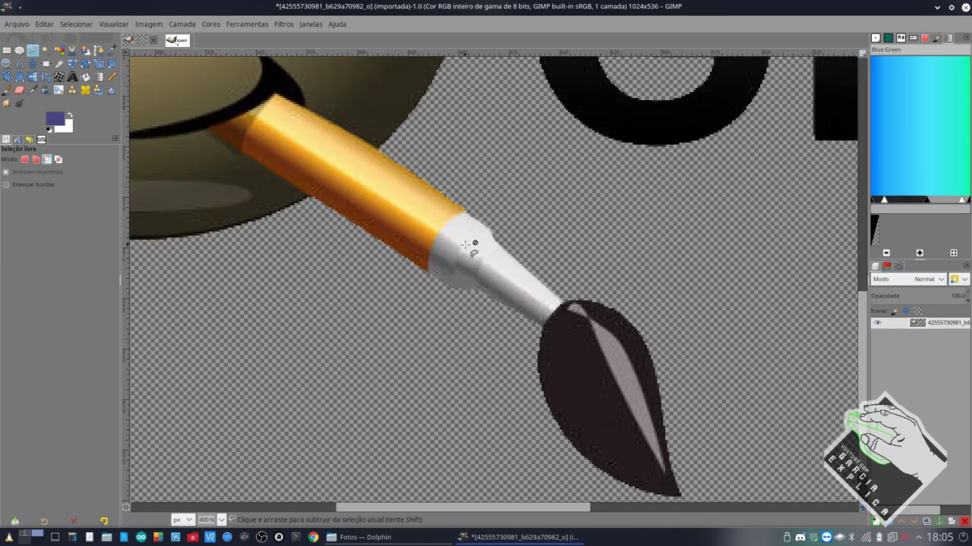
{"action": "scroll", "coordinate": [464, 245], "scroll_direction": "down", "scroll_amount": 1, "text": "ctrl"}
{"action": "scroll", "coordinate": [465, 246], "scroll_direction": "down", "scroll_amount": 1, "text": "ctrl"}
{"action": "scroll", "coordinate": [442, 281], "scroll_direction": "up", "scroll_amount": 2}
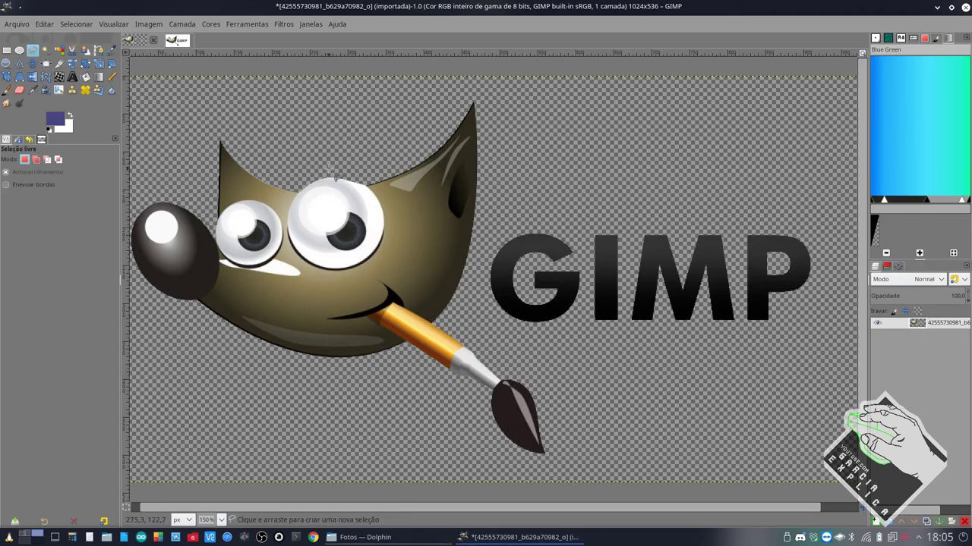
{"action": "scroll", "coordinate": [332, 182], "scroll_direction": "up", "scroll_amount": 2, "text": "ctrl"}
{"action": "scroll", "coordinate": [357, 190], "scroll_direction": "up", "scroll_amount": 2, "text": "ctrl"}
{"action": "scroll", "coordinate": [363, 187], "scroll_direction": "up", "scroll_amount": 2}
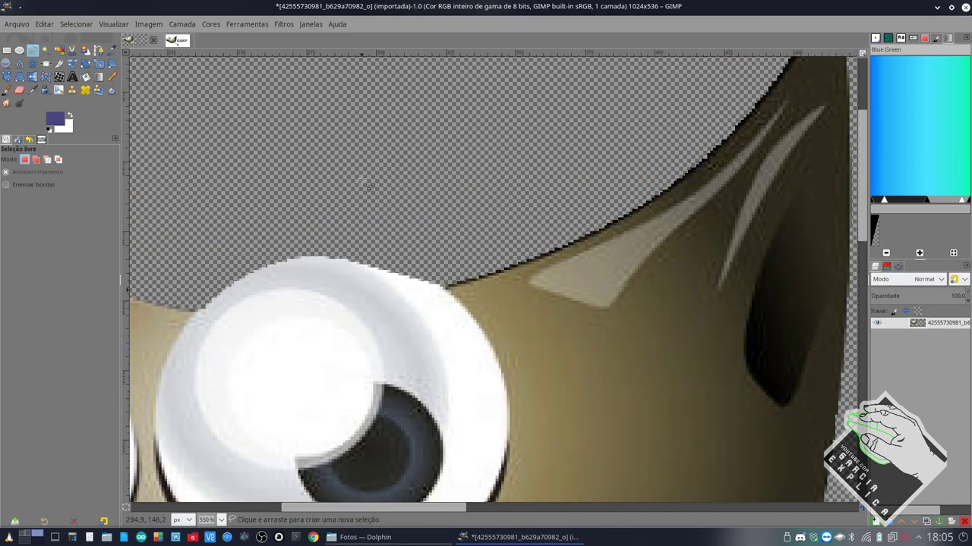
{"action": "scroll", "coordinate": [360, 182], "scroll_direction": "down", "scroll_amount": 2}
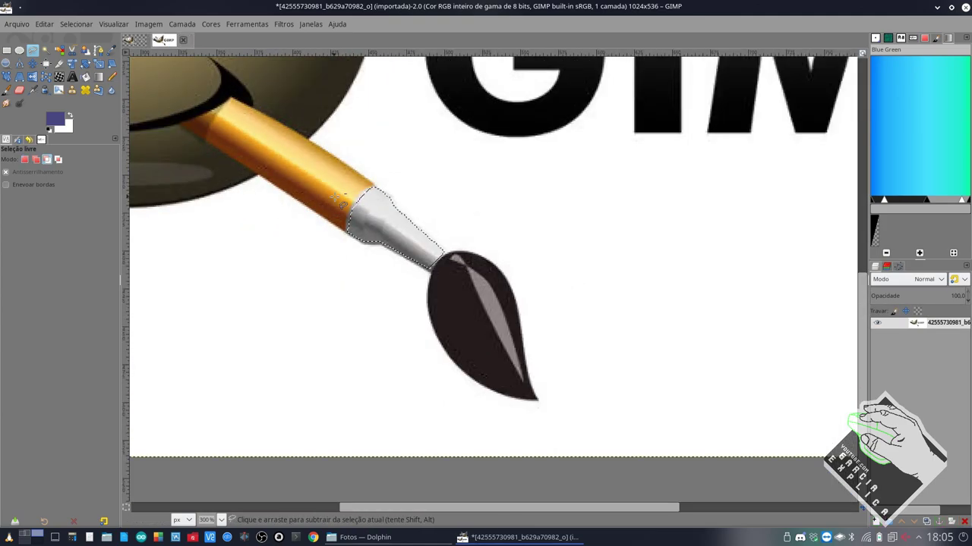
Fit an elliptical selection around Wilber's intact right eye in the original image
{"action": "scroll", "coordinate": [334, 198], "scroll_direction": "down", "scroll_amount": 2, "text": "ctrl"}
{"action": "scroll", "coordinate": [326, 199], "scroll_direction": "down", "scroll_amount": 1, "text": "ctrl"}
{"action": "scroll", "coordinate": [318, 196], "scroll_direction": "up", "scroll_amount": 1, "text": "ctrl"}
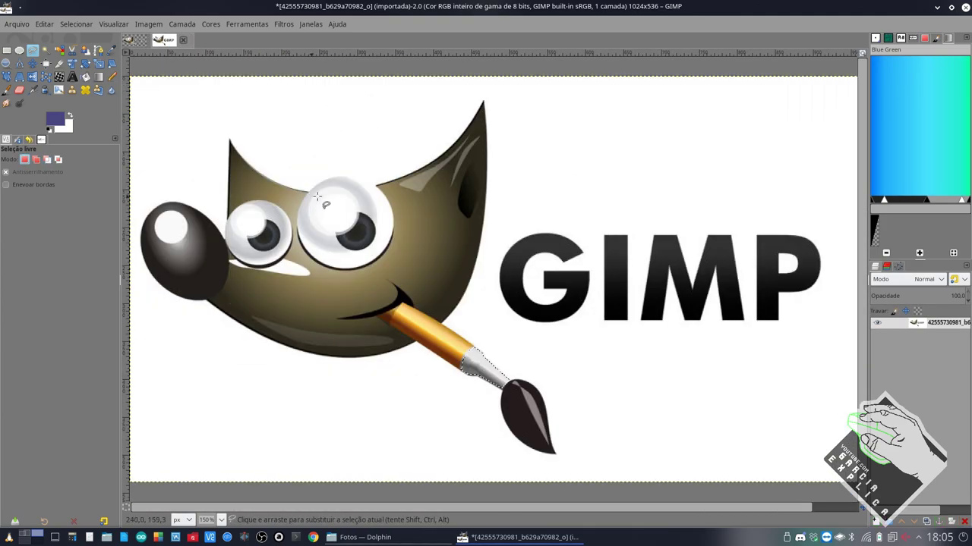
{"action": "left_click", "coordinate": [46, 50]}
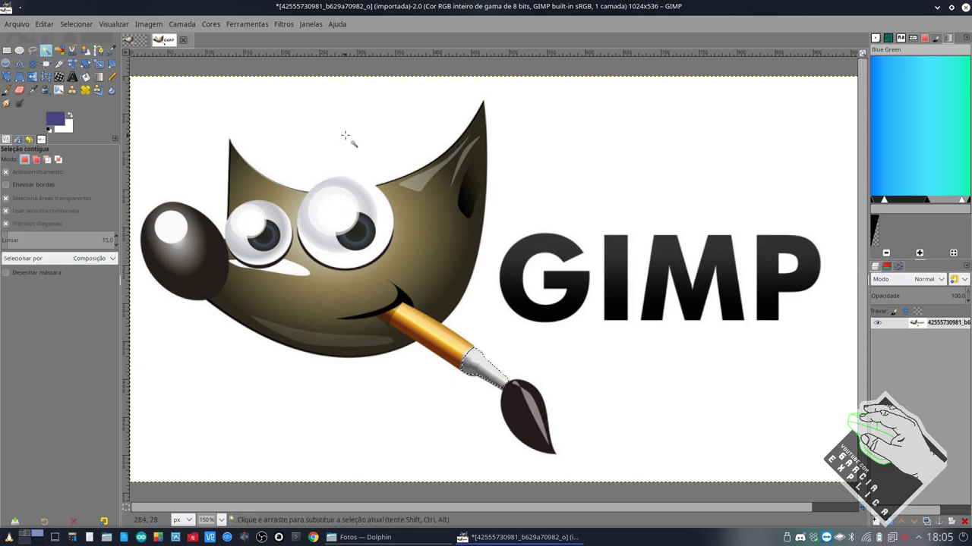
{"action": "left_click", "coordinate": [19, 50]}
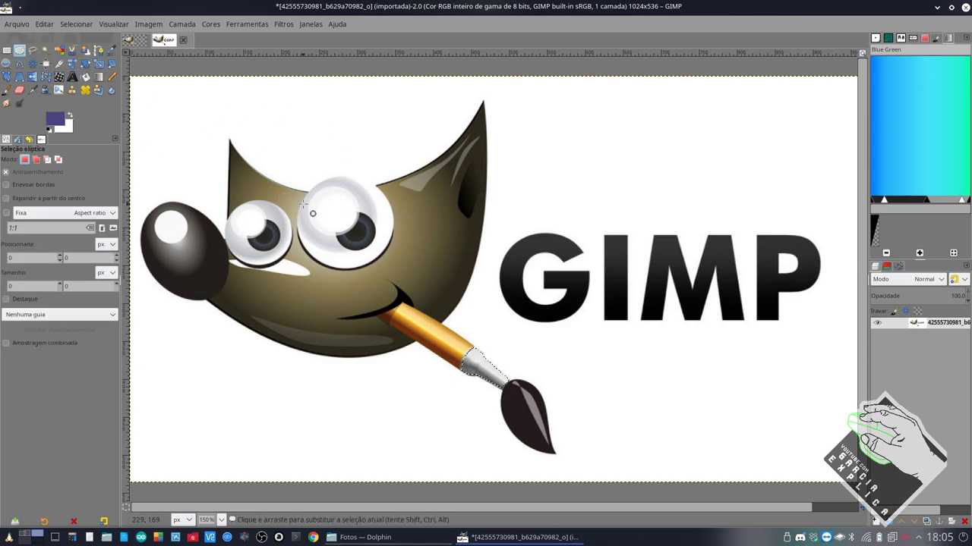
{"action": "mouse_move", "coordinate": [311, 176]}
{"action": "left_mouse_down"}
{"action": "mouse_move", "coordinate": [423, 266]}
{"action": "mouse_move", "coordinate": [379, 257]}
{"action": "left_mouse_up"}
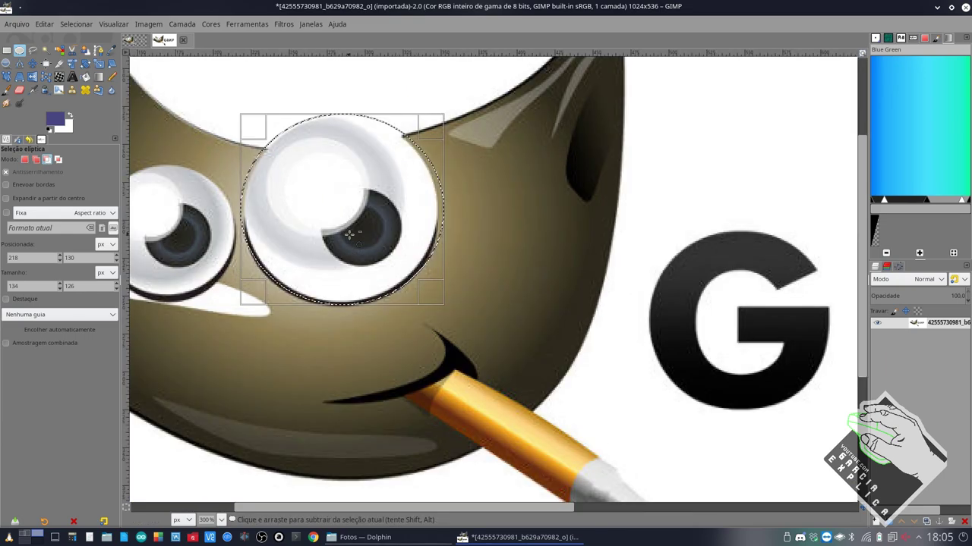
{"action": "scroll", "coordinate": [348, 234], "scroll_direction": "up", "scroll_amount": 2, "text": "ctrl"}
{"action": "scroll", "coordinate": [345, 220], "scroll_direction": "up", "scroll_amount": 1, "text": "ctrl"}
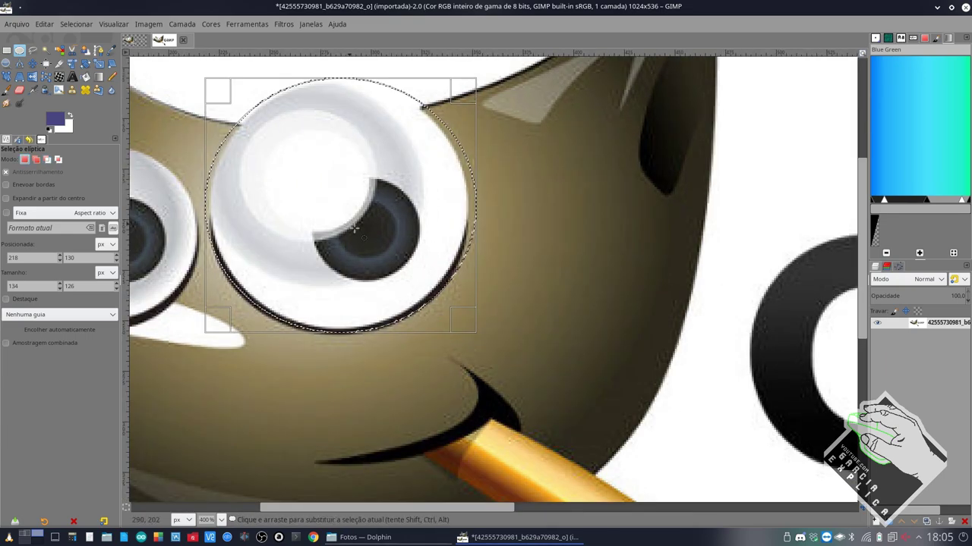
{"action": "left_click_drag", "start_coordinate": [464, 325], "coordinate": [453, 314]}
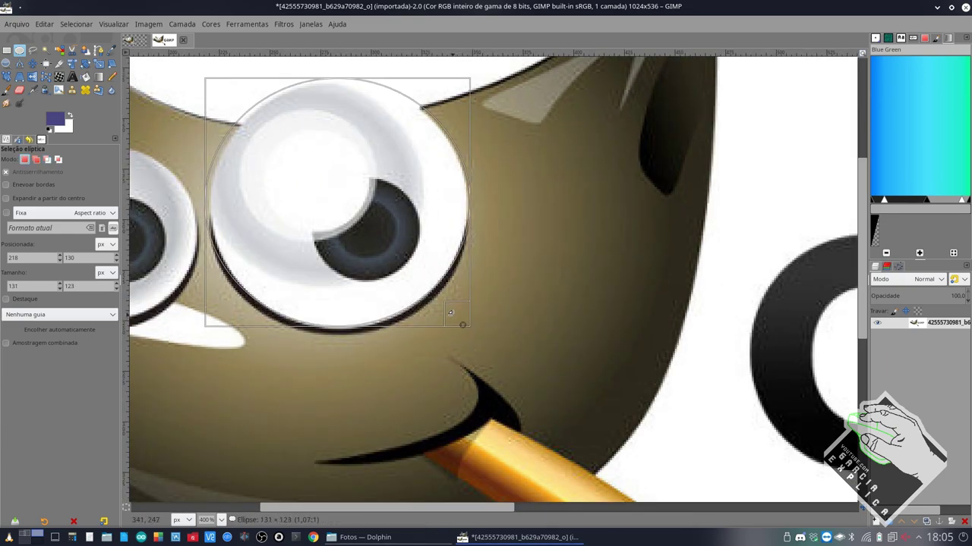
{"action": "left_click_drag", "start_coordinate": [313, 198], "coordinate": [318, 200]}
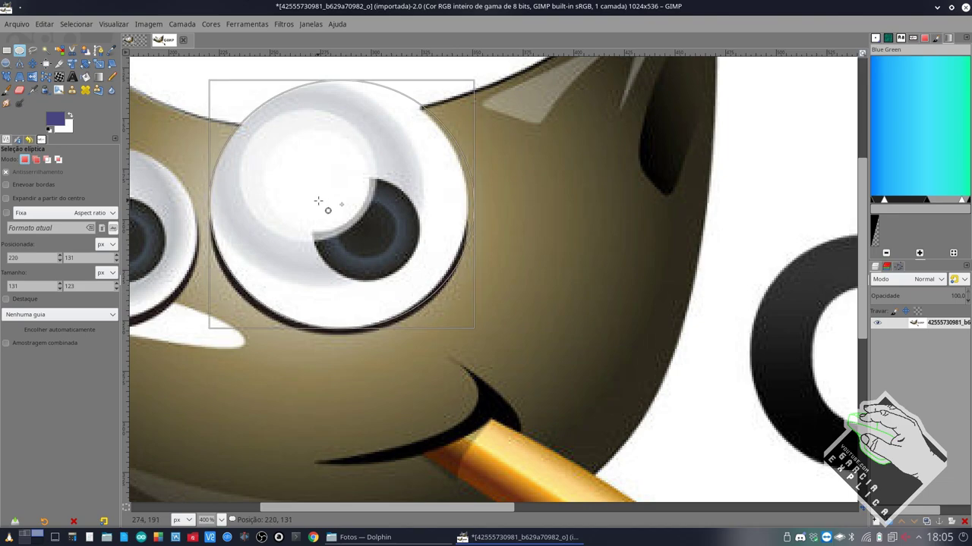
{"action": "left_click_drag", "start_coordinate": [458, 210], "coordinate": [453, 209]}
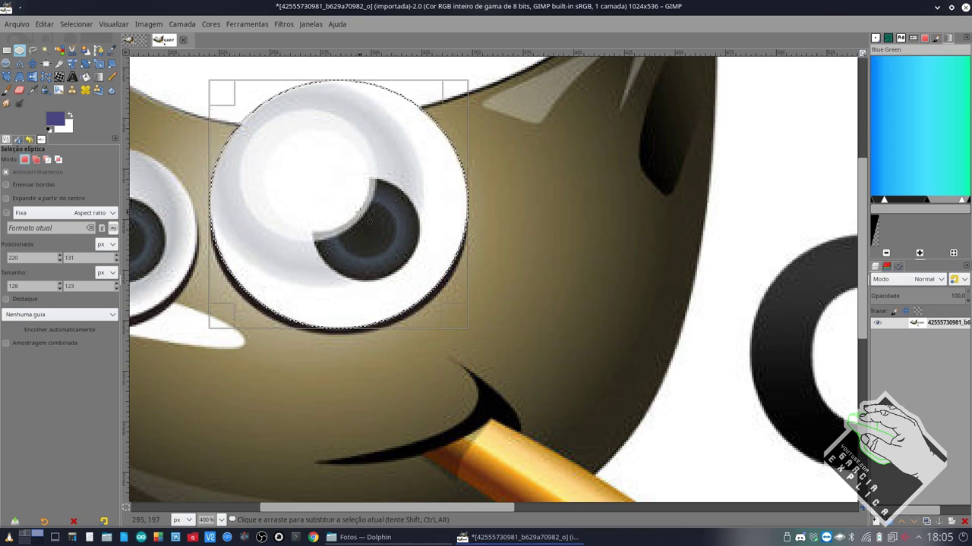
{"action": "scroll", "coordinate": [369, 221], "scroll_direction": "up", "scroll_amount": 3}
{"action": "scroll", "coordinate": [368, 221], "scroll_direction": "down", "scroll_amount": 3}
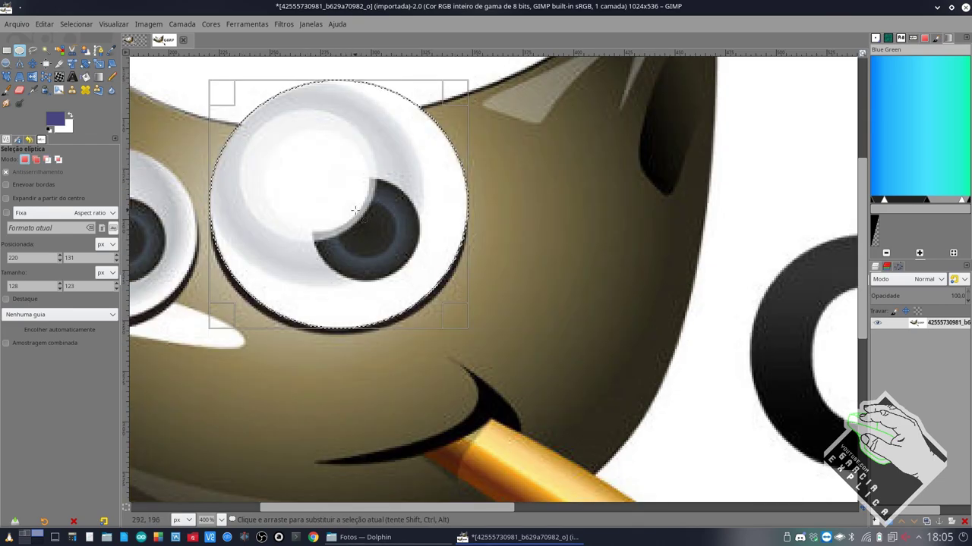
{"action": "scroll", "coordinate": [365, 219], "scroll_direction": "up", "scroll_amount": 3}
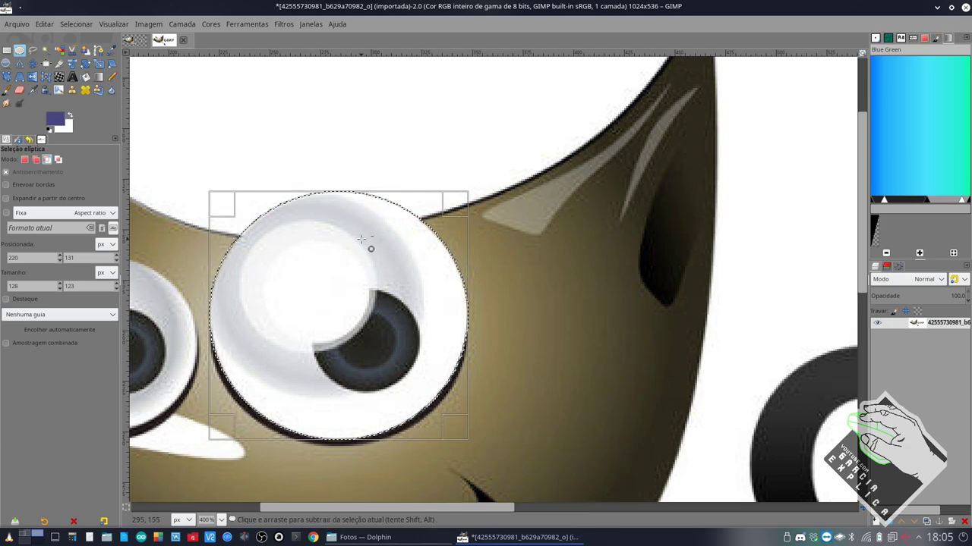
Copy the eye into the transparent image, align it over the damaged eye, and anchor it
{"action": "key", "text": "ctrl+c"}
{"action": "key", "text": "ctrl+Page_Up"}
{"action": "key", "text": "ctrl+v"}
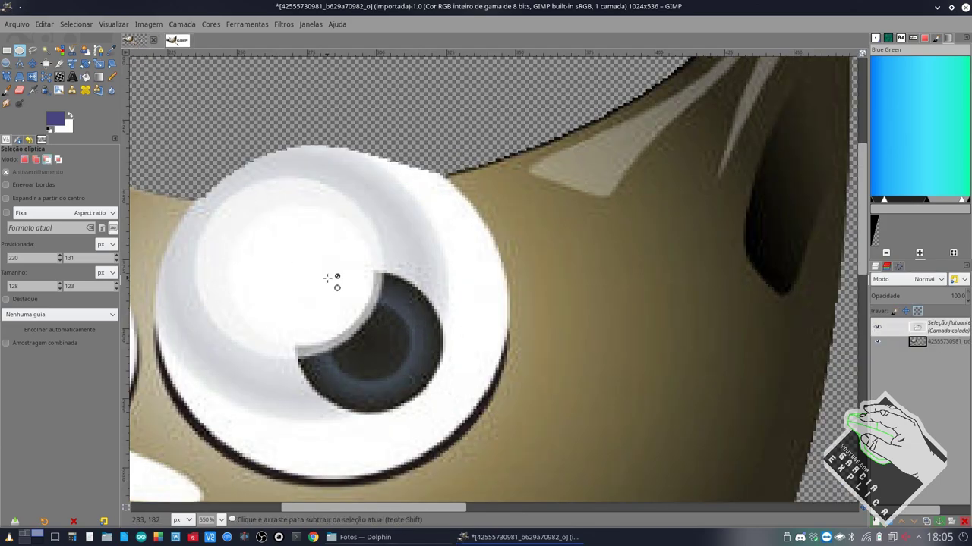
{"action": "left_click_drag", "start_coordinate": [492, 255], "coordinate": [331, 283]}
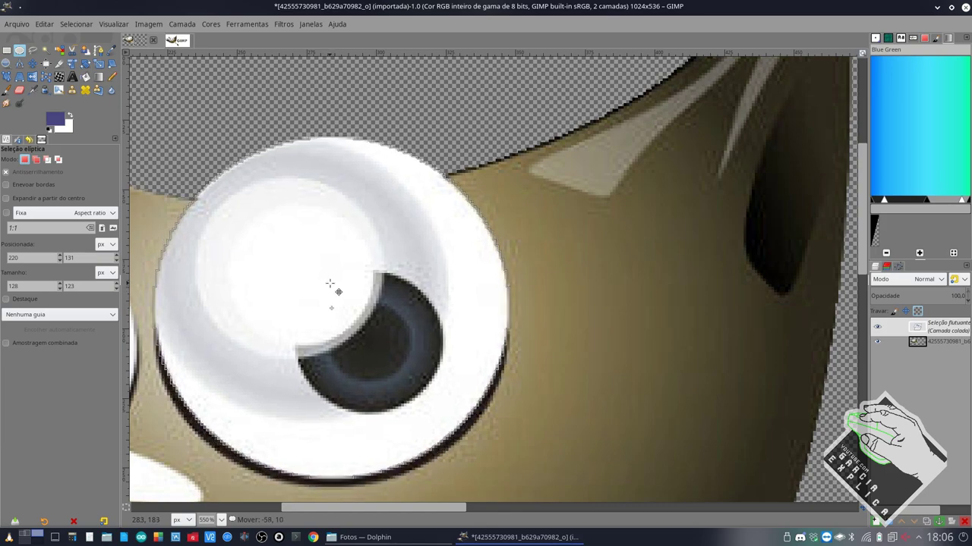
{"action": "scroll", "coordinate": [373, 253], "scroll_direction": "down", "scroll_amount": 2}
{"action": "scroll", "coordinate": [373, 254], "scroll_direction": "down", "scroll_amount": 1}
{"action": "left_click", "coordinate": [397, 181]}
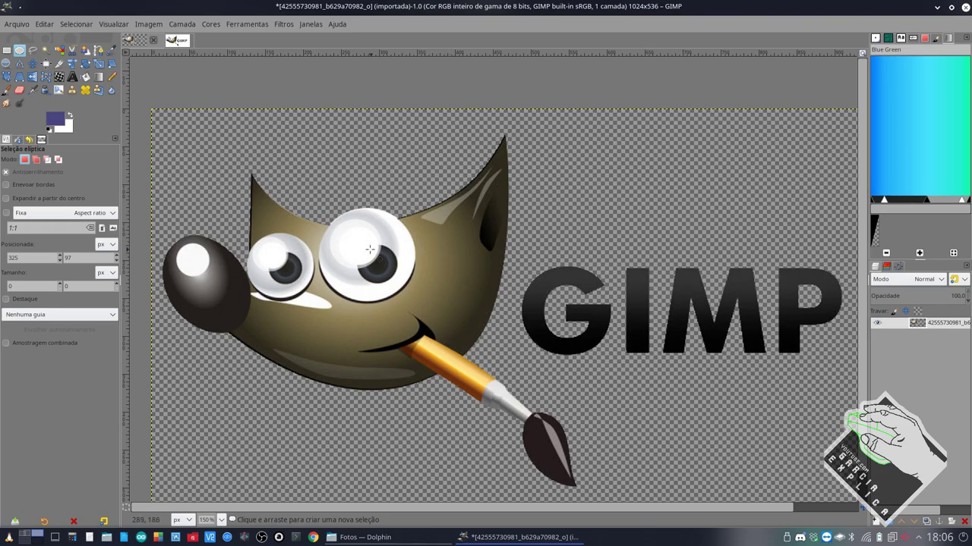
{"action": "scroll", "coordinate": [369, 249], "scroll_direction": "up", "scroll_amount": 4}
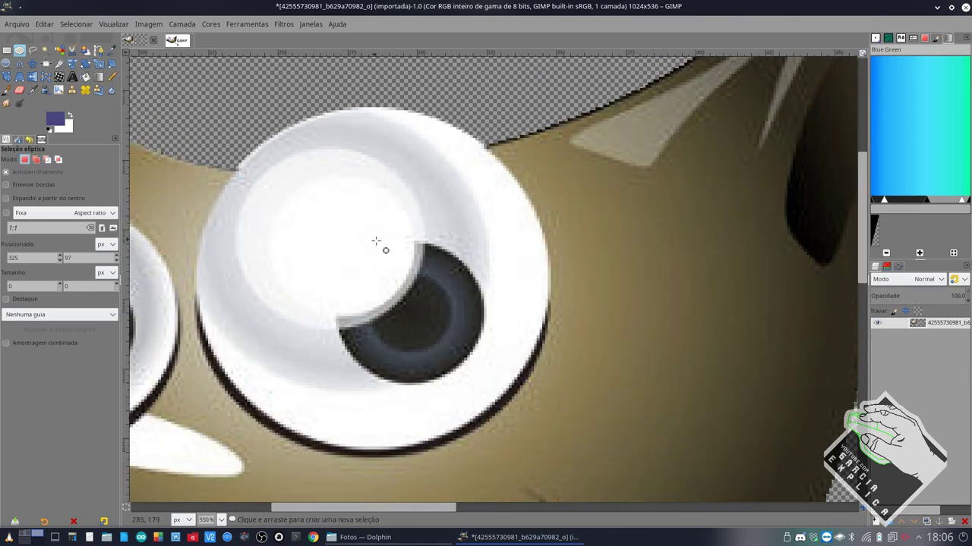
{"action": "scroll", "coordinate": [390, 237], "scroll_direction": "down", "scroll_amount": 2}
{"action": "scroll", "coordinate": [390, 237], "scroll_direction": "down", "scroll_amount": 2}
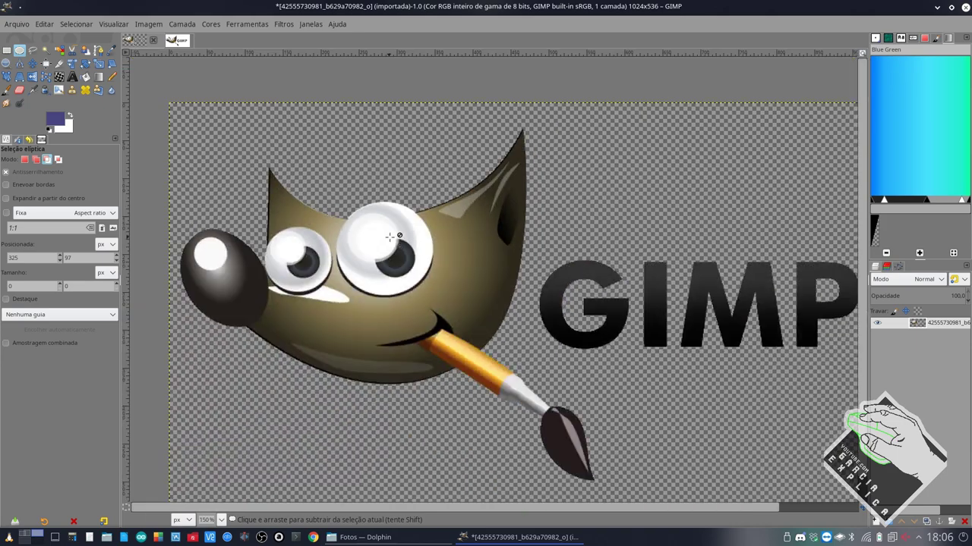
{"action": "scroll", "coordinate": [389, 231], "scroll_direction": "down", "scroll_amount": 2}
{"action": "scroll", "coordinate": [390, 231], "scroll_direction": "up", "scroll_amount": 1}
{"action": "scroll", "coordinate": [387, 234], "scroll_direction": "up", "scroll_amount": 1}
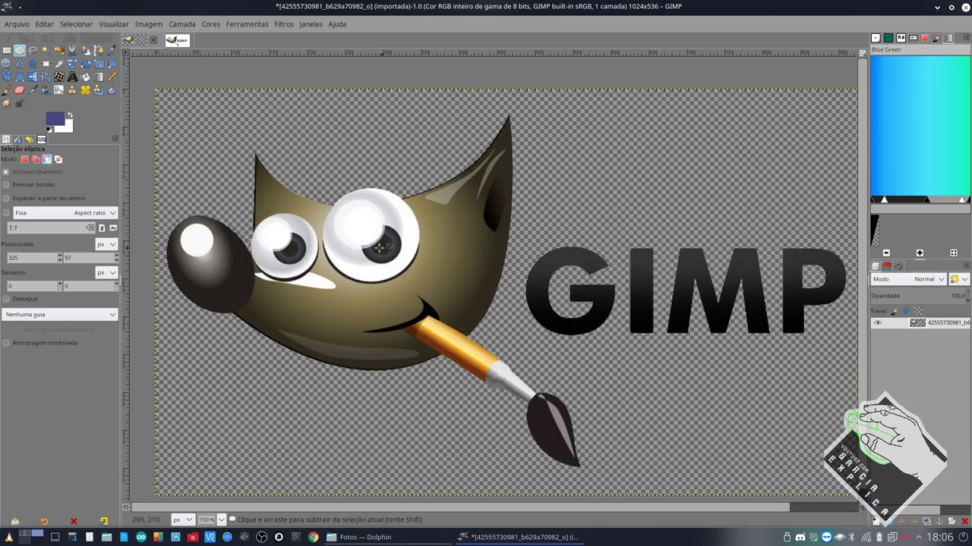
{"action": "scroll", "coordinate": [372, 235], "scroll_direction": "up", "scroll_amount": 1}
{"action": "scroll", "coordinate": [341, 202], "scroll_direction": "down", "scroll_amount": 1}
{"action": "scroll", "coordinate": [332, 191], "scroll_direction": "up", "scroll_amount": 1}
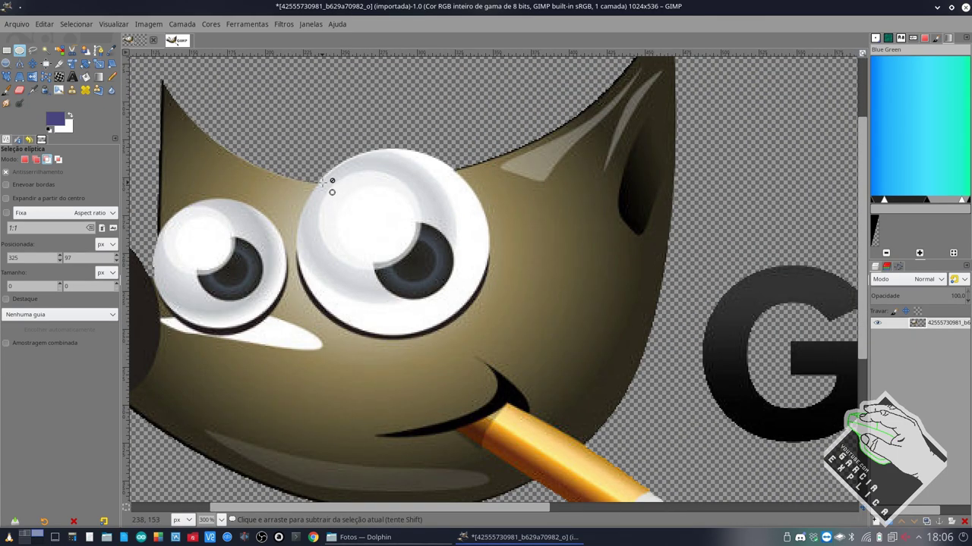
{"action": "scroll", "coordinate": [326, 179], "scroll_direction": "up", "scroll_amount": 1}
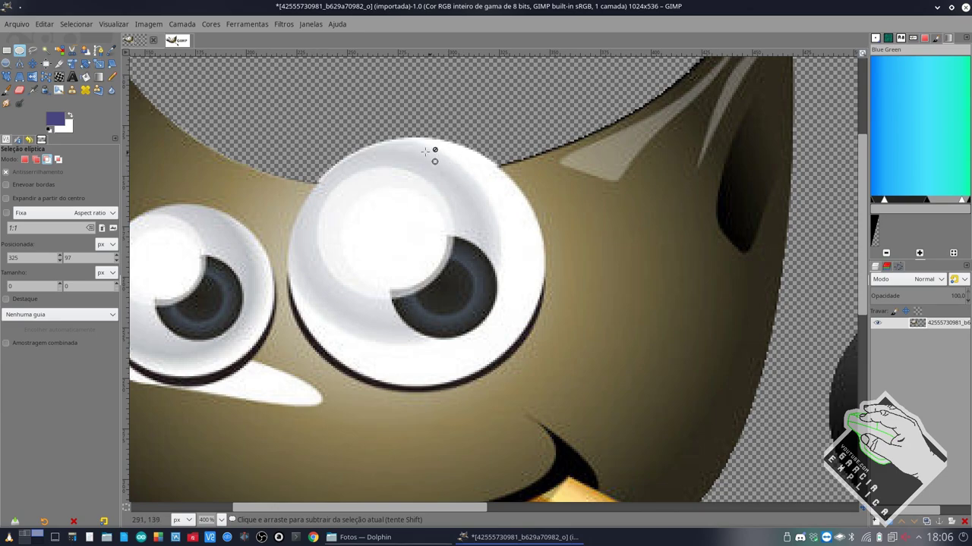
{"action": "scroll", "coordinate": [506, 287], "scroll_direction": "down", "scroll_amount": 2}
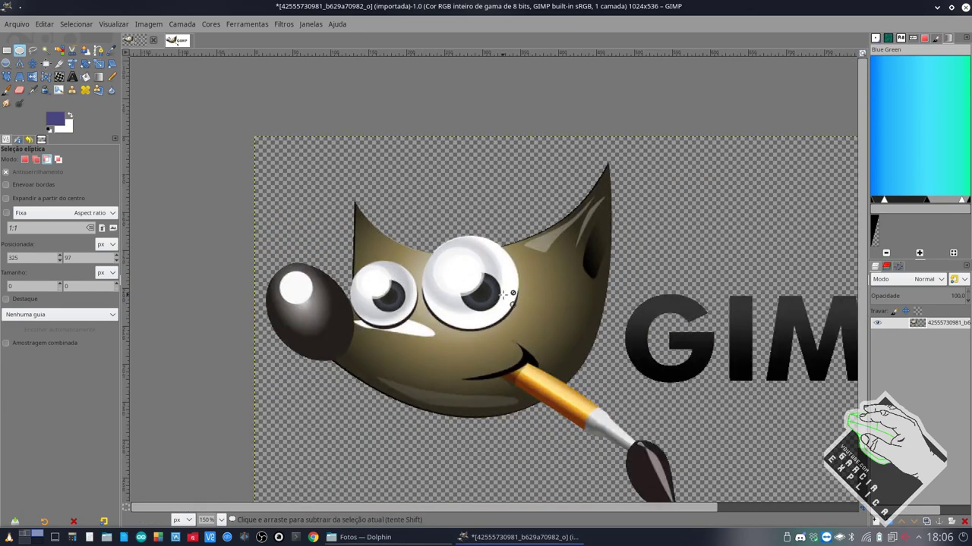
{"action": "scroll", "coordinate": [524, 300], "scroll_direction": "down", "scroll_amount": 1}
{"action": "scroll", "coordinate": [544, 313], "scroll_direction": "down", "scroll_amount": 1}
{"action": "scroll", "coordinate": [546, 314], "scroll_direction": "down", "scroll_amount": 1}
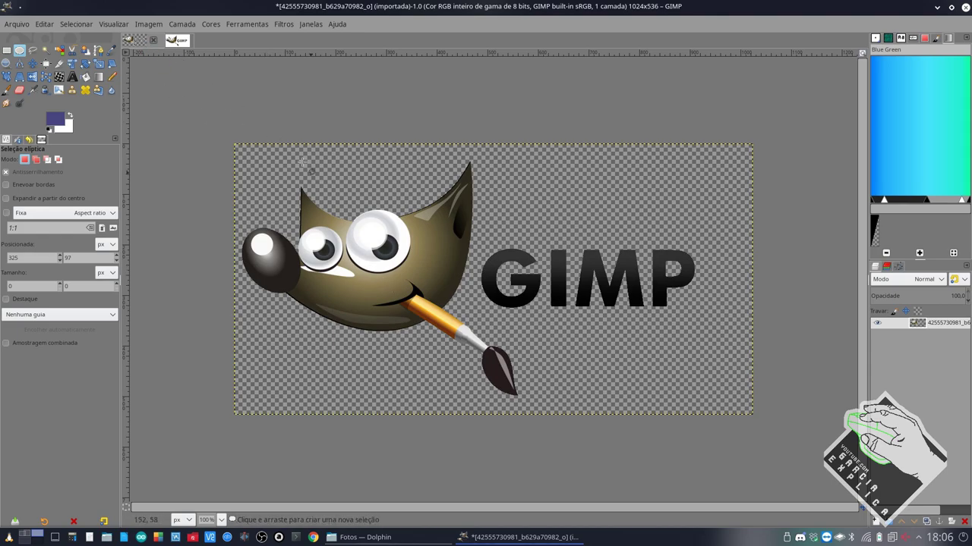
Back on the white-background original, Fuzzy Select the brown area beside the eye with a widened threshold
{"action": "left_click", "coordinate": [177, 39]}
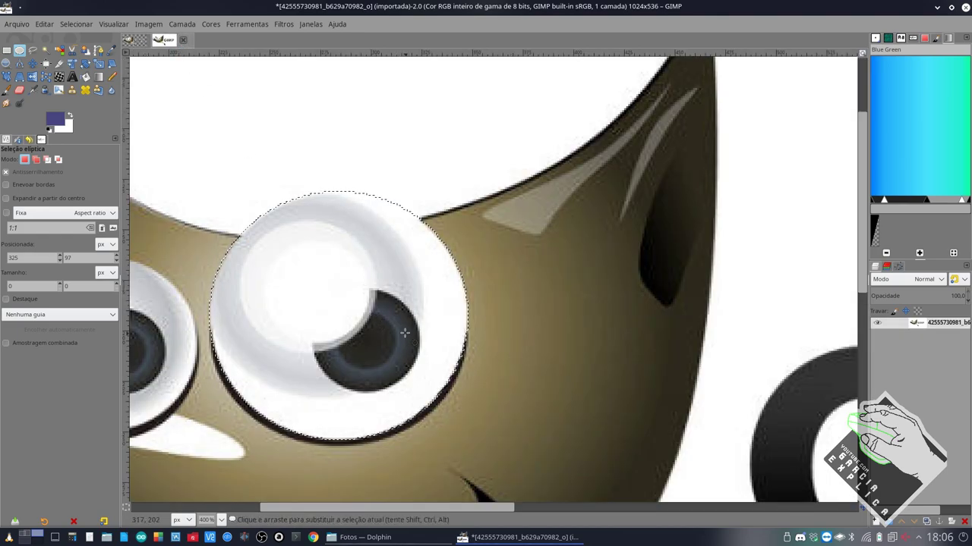
{"action": "left_click", "coordinate": [46, 50]}
{"action": "scroll", "coordinate": [452, 293], "scroll_direction": "down", "scroll_amount": 3}
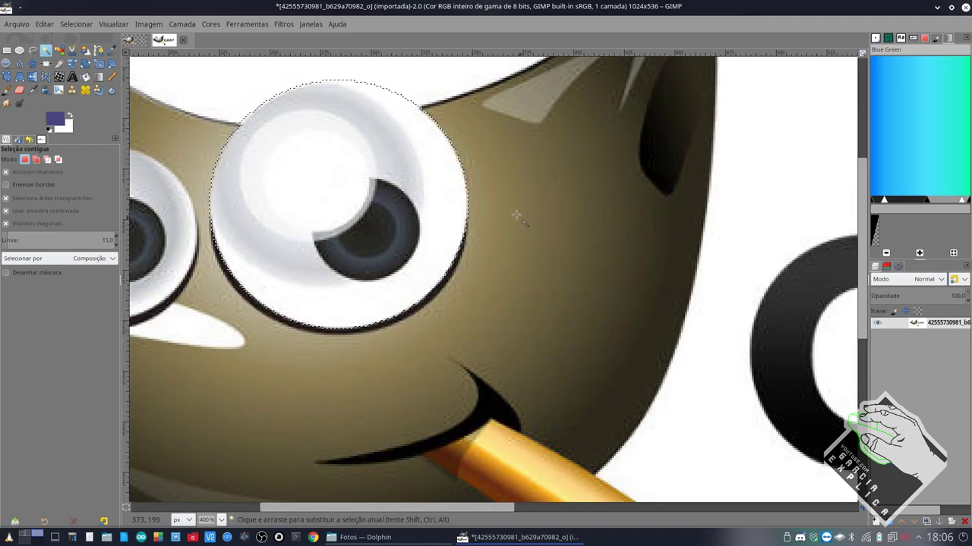
{"action": "left_click", "coordinate": [498, 179], "text": "shift"}
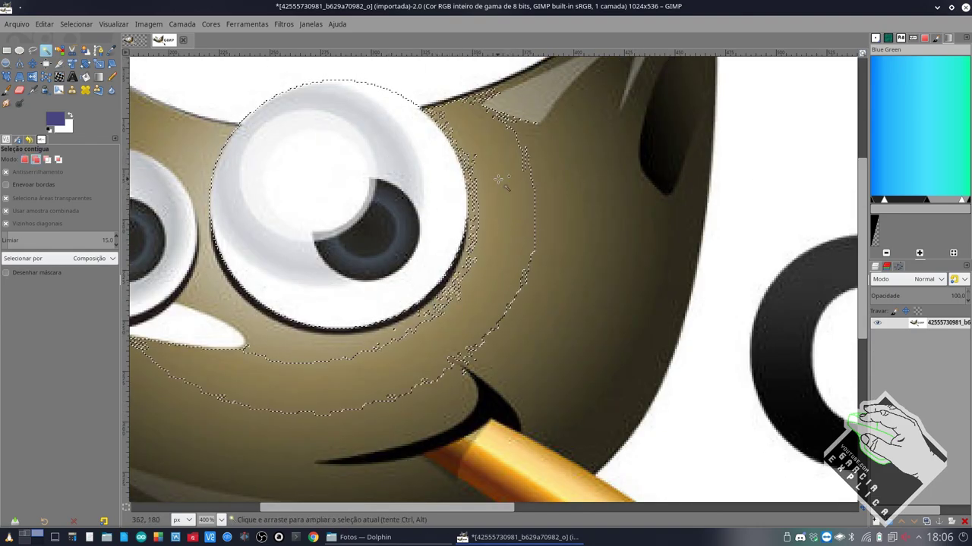
{"action": "left_click_drag", "start_coordinate": [498, 179], "coordinate": [510, 106]}
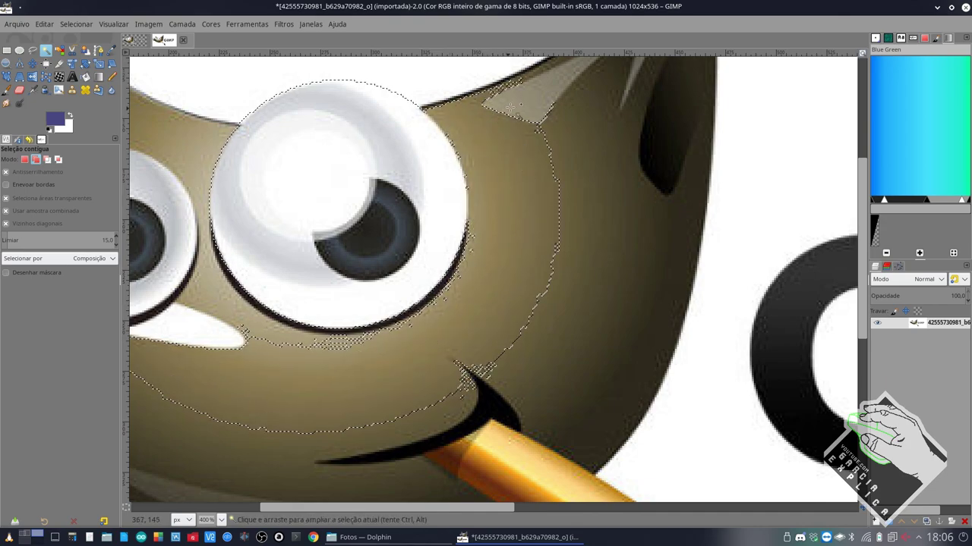
{"action": "left_click_drag", "start_coordinate": [510, 106], "coordinate": [554, 84]}
Add the upper highlight edge and grow it across the right side of the head
{"action": "scroll", "coordinate": [554, 84], "scroll_direction": "up", "scroll_amount": 3}
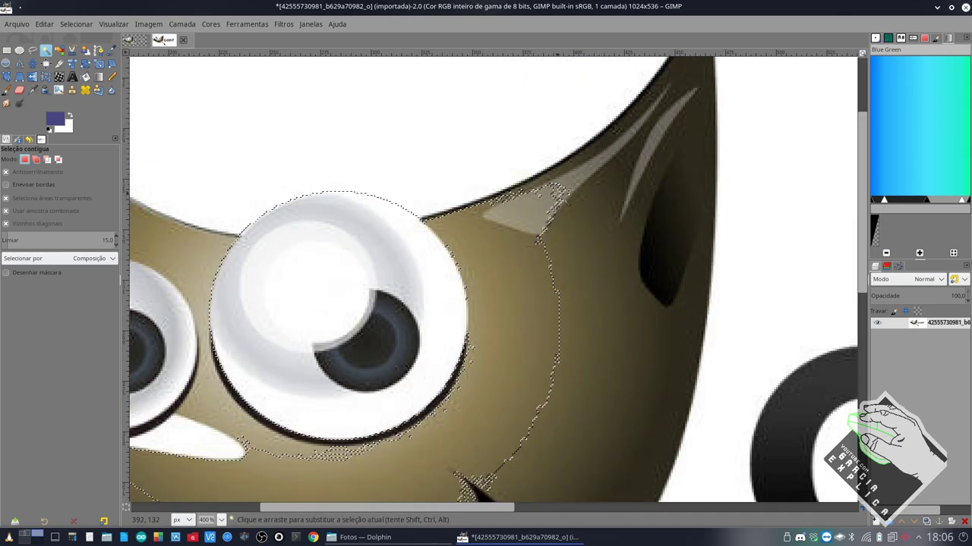
{"action": "left_click", "coordinate": [536, 165], "text": "shift"}
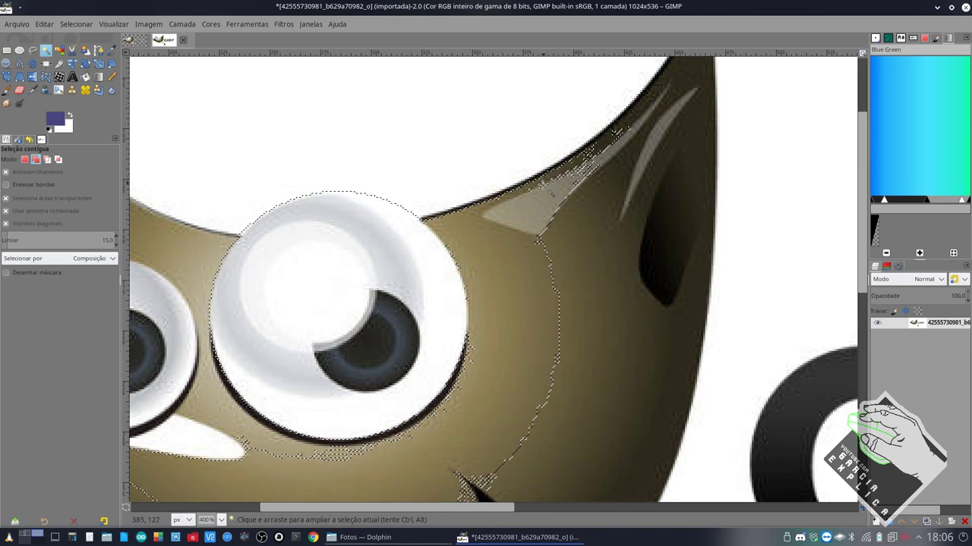
{"action": "mouse_move", "coordinate": [544, 170]}
{"action": "left_mouse_down"}
{"action": "mouse_move", "coordinate": [614, 134]}
{"action": "mouse_move", "coordinate": [627, 196]}
{"action": "left_mouse_up"}
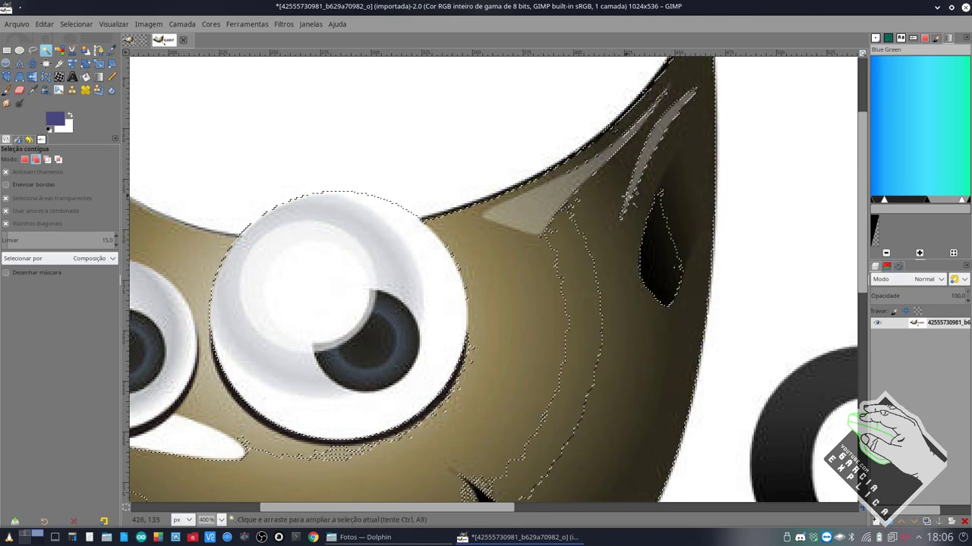
{"action": "mouse_move", "coordinate": [627, 196]}
{"action": "left_mouse_down"}
{"action": "mouse_move", "coordinate": [668, 201]}
{"action": "mouse_move", "coordinate": [608, 199]}
{"action": "left_mouse_up"}
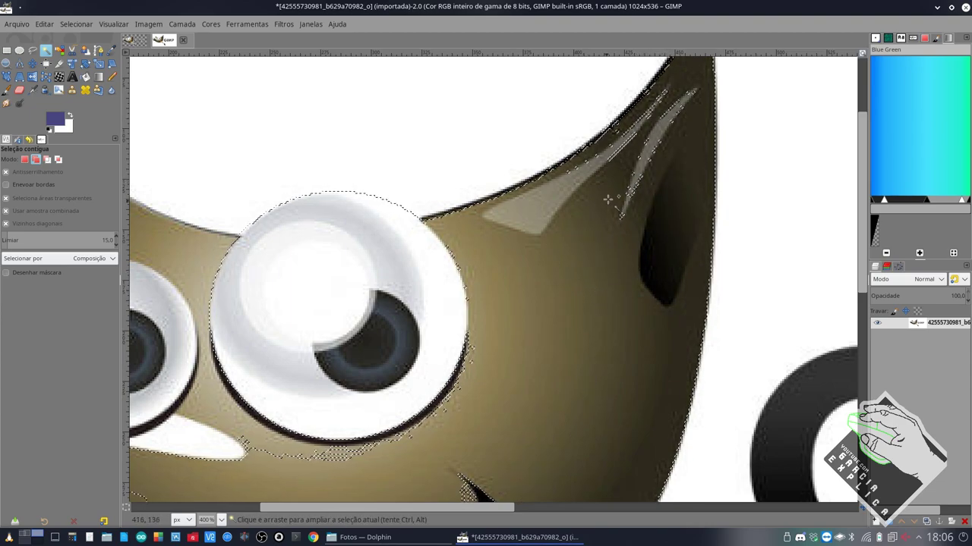
Zoom around the head and add the white highlight under the eye to the selection
{"action": "scroll", "coordinate": [619, 201], "scroll_direction": "up", "scroll_amount": 1}
{"action": "scroll", "coordinate": [600, 236], "scroll_direction": "up", "scroll_amount": 1}
{"action": "scroll", "coordinate": [554, 274], "scroll_direction": "up", "scroll_amount": 1}
{"action": "scroll", "coordinate": [546, 292], "scroll_direction": "down", "scroll_amount": 2}
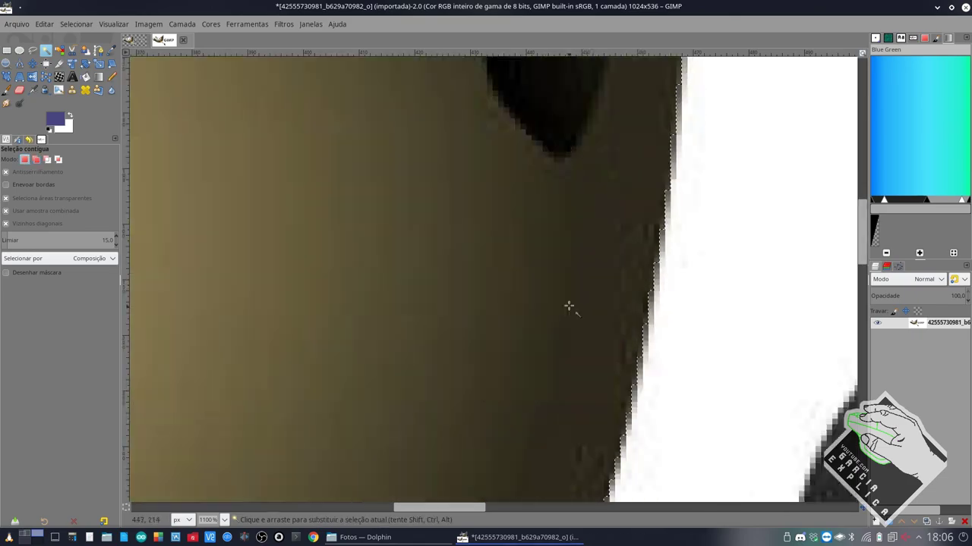
{"action": "scroll", "coordinate": [568, 306], "scroll_direction": "down", "scroll_amount": 2}
{"action": "scroll", "coordinate": [568, 305], "scroll_direction": "up", "scroll_amount": 1}
{"action": "scroll", "coordinate": [569, 305], "scroll_direction": "up", "scroll_amount": 2}
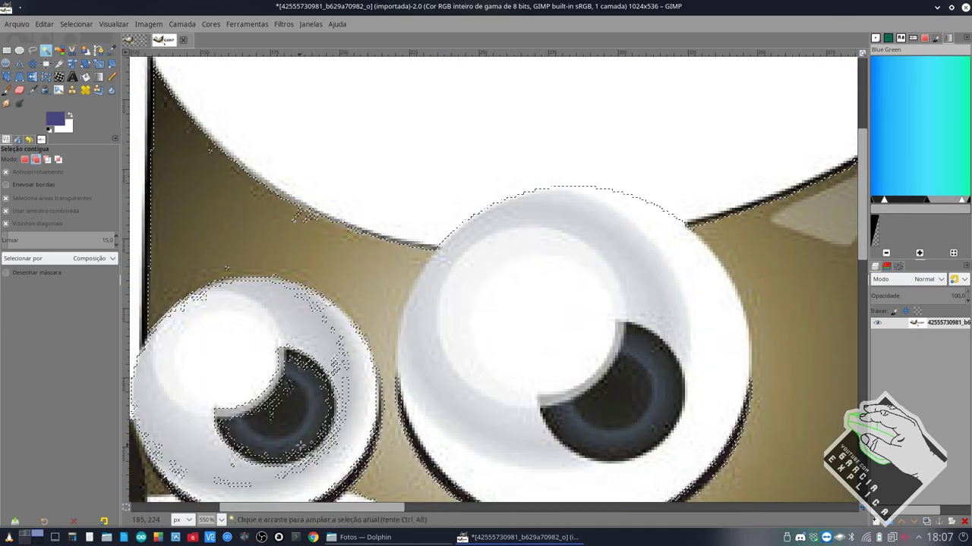
{"action": "scroll", "coordinate": [303, 448], "scroll_direction": "down", "scroll_amount": 1}
{"action": "scroll", "coordinate": [319, 425], "scroll_direction": "down", "scroll_amount": 1}
{"action": "scroll", "coordinate": [364, 382], "scroll_direction": "up", "scroll_amount": 4}
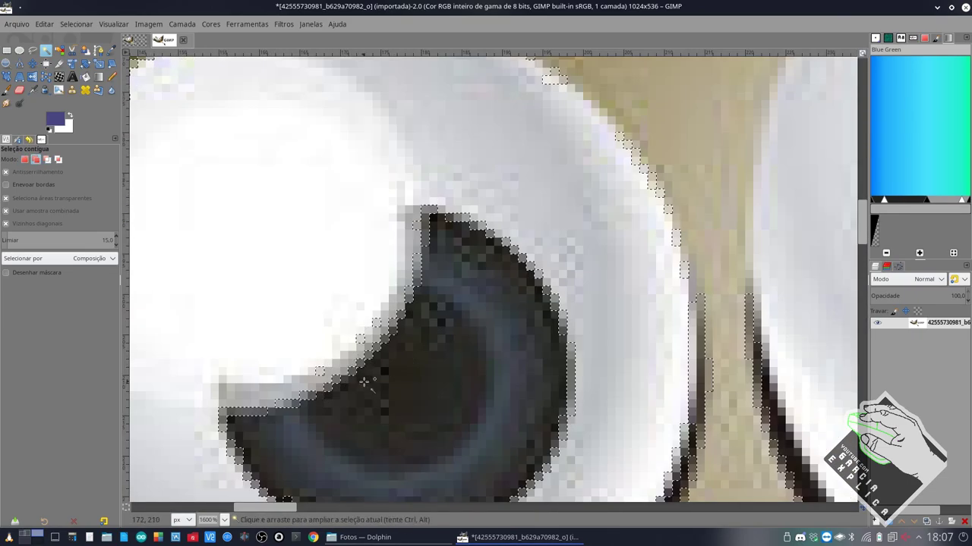
{"action": "scroll", "coordinate": [364, 382], "scroll_direction": "down", "scroll_amount": 1}
{"action": "scroll", "coordinate": [326, 236], "scroll_direction": "down", "scroll_amount": 2}
{"action": "scroll", "coordinate": [325, 233], "scroll_direction": "up", "scroll_amount": 1}
{"action": "left_click", "coordinate": [325, 233]}
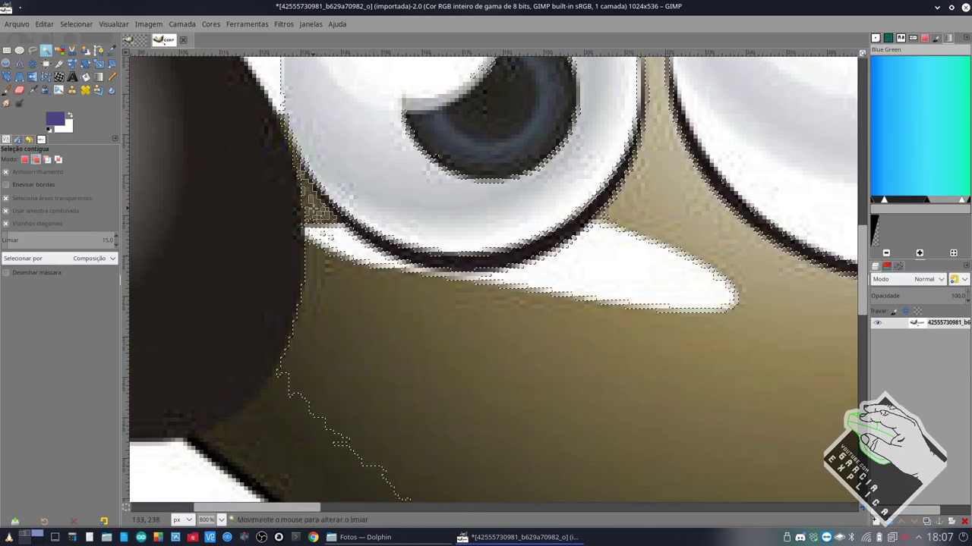
Zoom and pan around the mascot to inspect the selection edges near the pencil
{"action": "scroll", "coordinate": [326, 235], "scroll_direction": "down", "scroll_amount": 3}
{"action": "scroll", "coordinate": [372, 218], "scroll_direction": "up", "scroll_amount": 1}
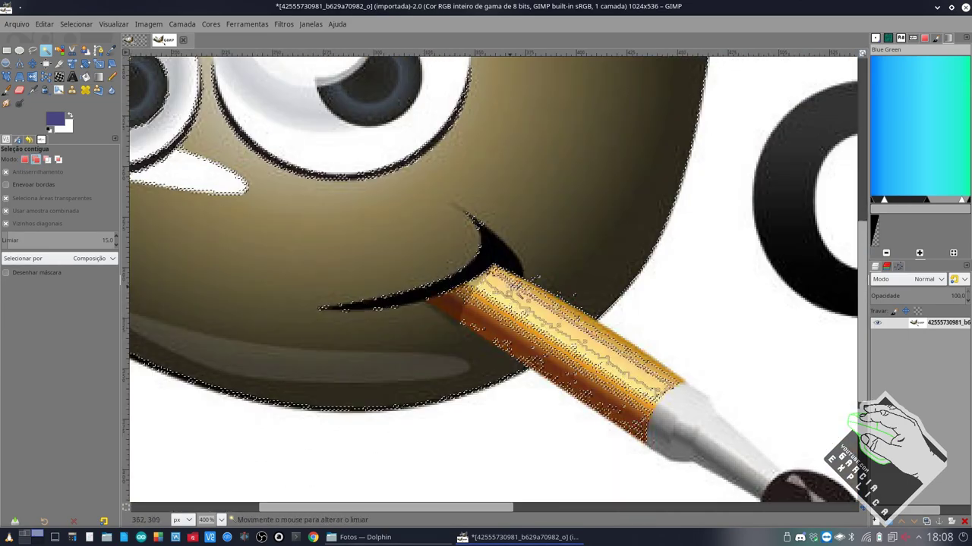
{"action": "scroll", "coordinate": [460, 357], "scroll_direction": "up", "scroll_amount": 2}
{"action": "scroll", "coordinate": [323, 320], "scroll_direction": "up", "scroll_amount": 1}
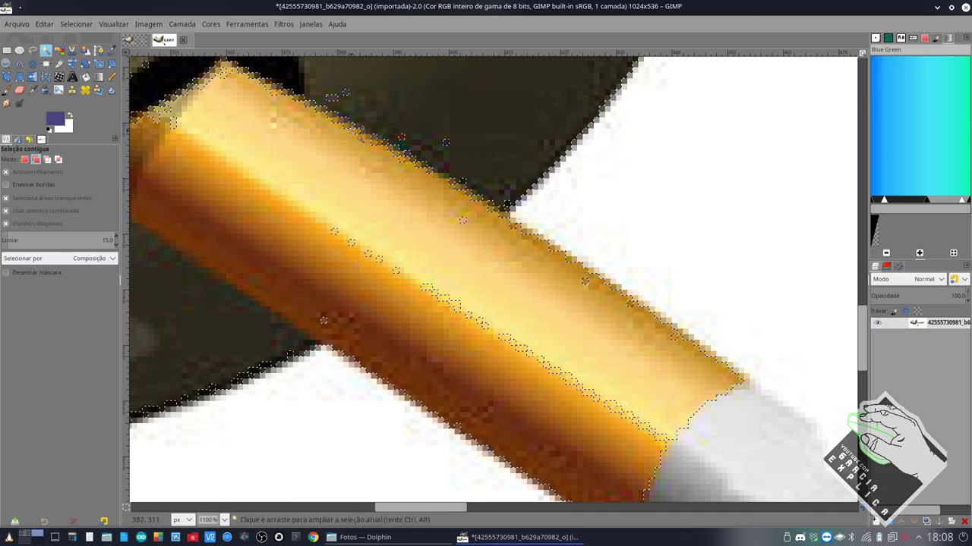
{"action": "scroll", "coordinate": [478, 159], "scroll_direction": "down", "scroll_amount": 3}
{"action": "scroll", "coordinate": [479, 160], "scroll_direction": "right", "scroll_amount": 2}
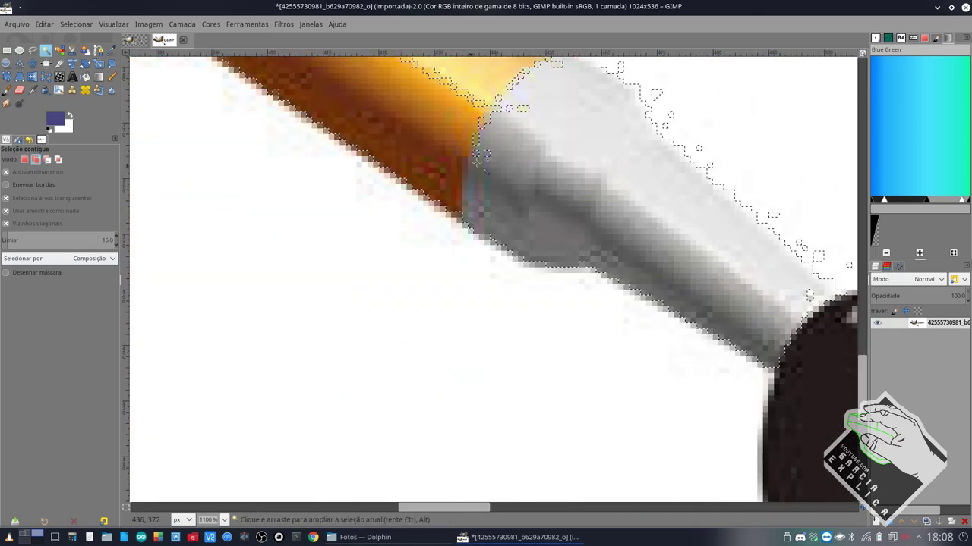
{"action": "scroll", "coordinate": [478, 160], "scroll_direction": "down", "scroll_amount": 3}
{"action": "scroll", "coordinate": [392, 281], "scroll_direction": "down", "scroll_amount": 3}
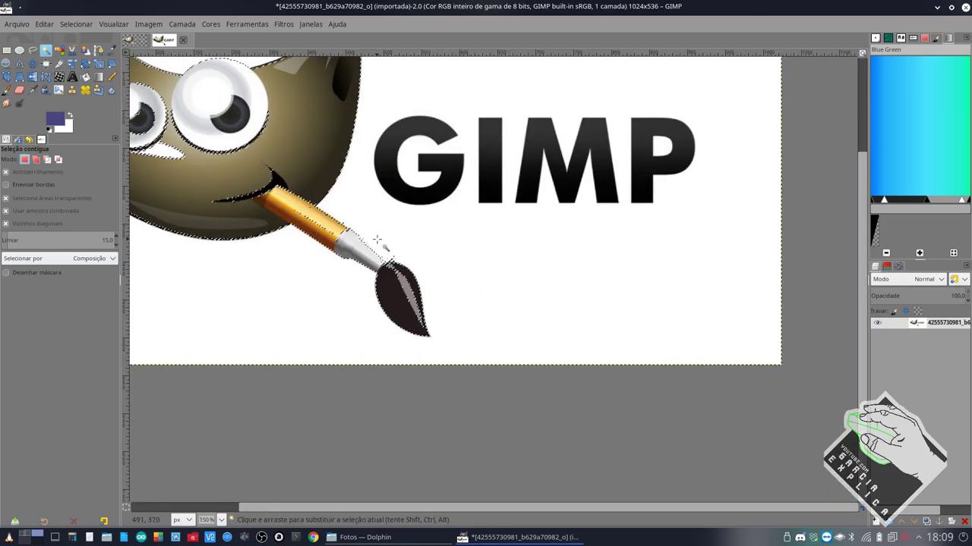
{"action": "scroll", "coordinate": [372, 227], "scroll_direction": "left", "scroll_amount": 3}
Invert the Wilber selection with Selecionar > Inverter and delete the GIMP lettering outside it
{"action": "scroll", "coordinate": [351, 197], "scroll_direction": "up", "scroll_amount": 3}
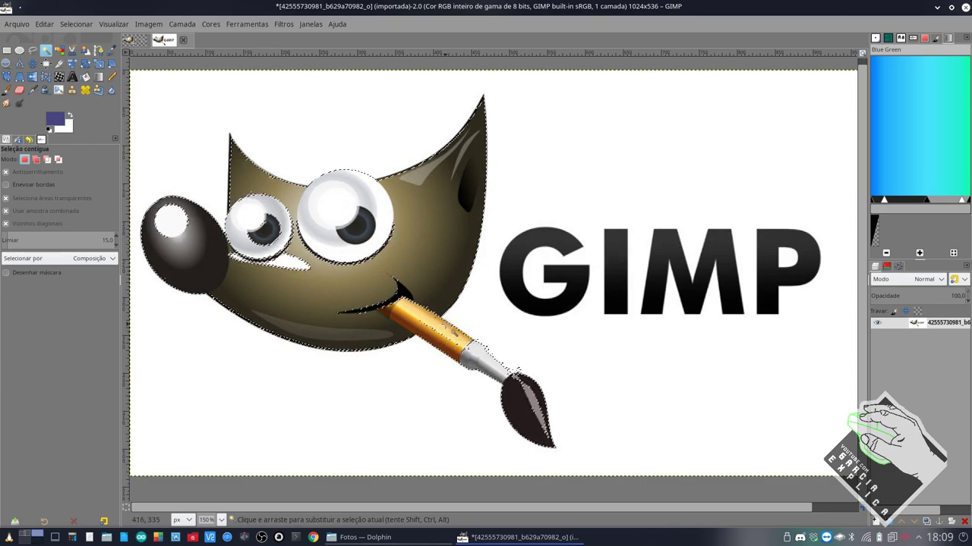
{"action": "right_click", "coordinate": [401, 307]}
{"action": "mouse_move", "coordinate": [440, 348]}
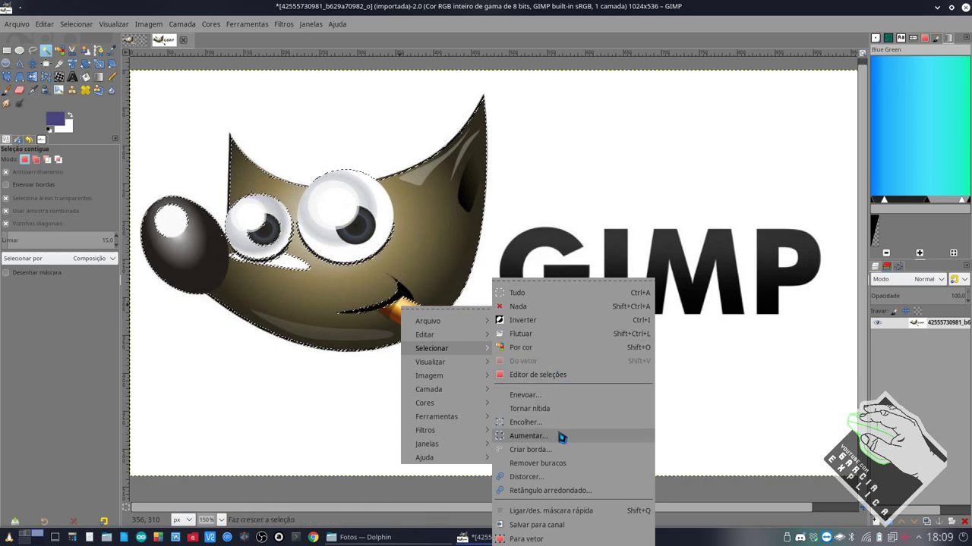
{"action": "left_click", "coordinate": [543, 324]}
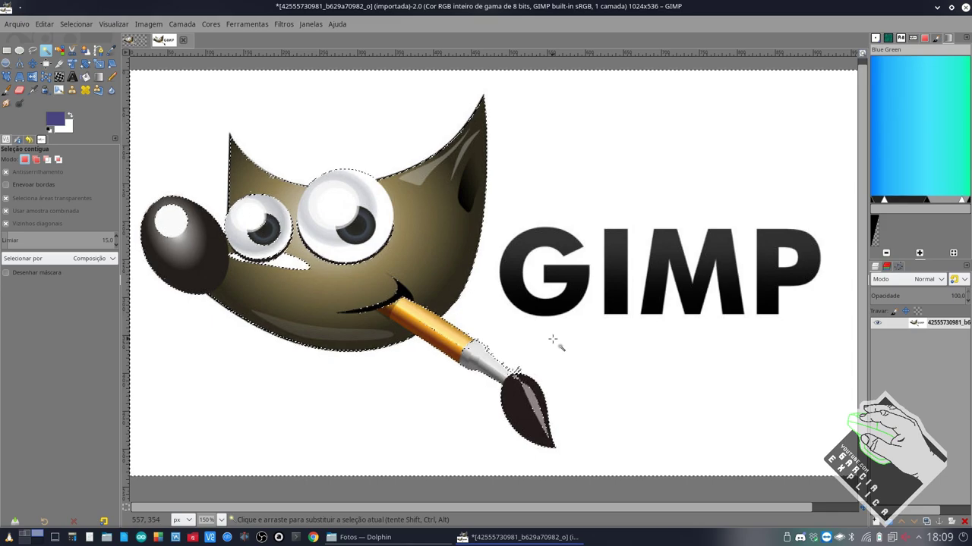
{"action": "key", "text": "Delete"}
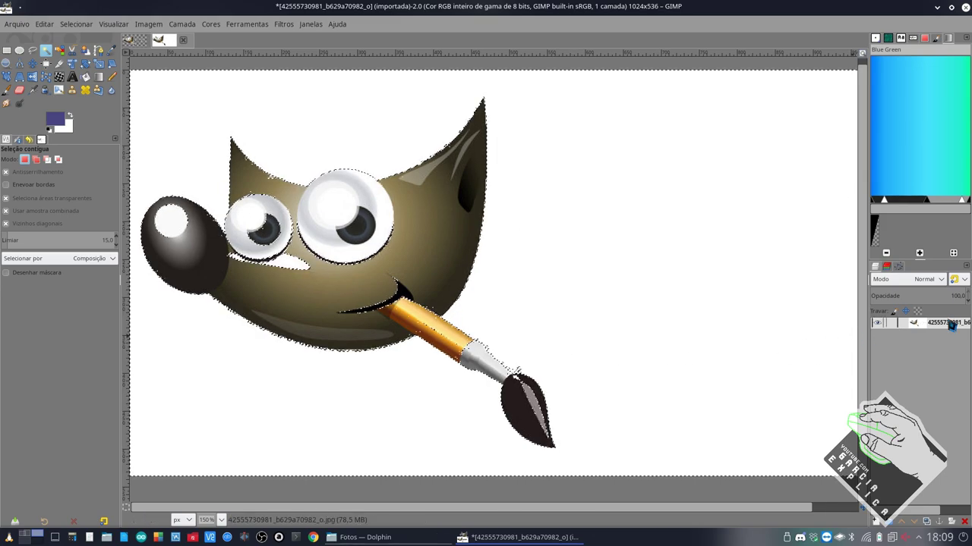
Add an alpha channel to the layer, delete the white background to transparency, then deselect
{"action": "right_click", "coordinate": [941, 323]}
{"action": "left_click", "coordinate": [835, 340]}
{"action": "key", "text": "Delete"}
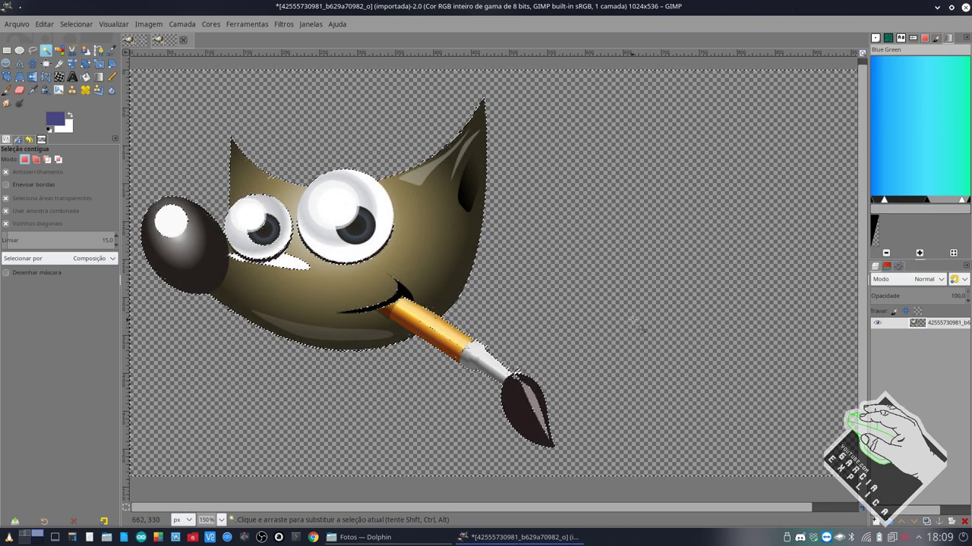
{"action": "key", "text": "ctrl+shift+a"}
{"action": "scroll", "coordinate": [370, 307], "scroll_direction": "up", "scroll_amount": 2}
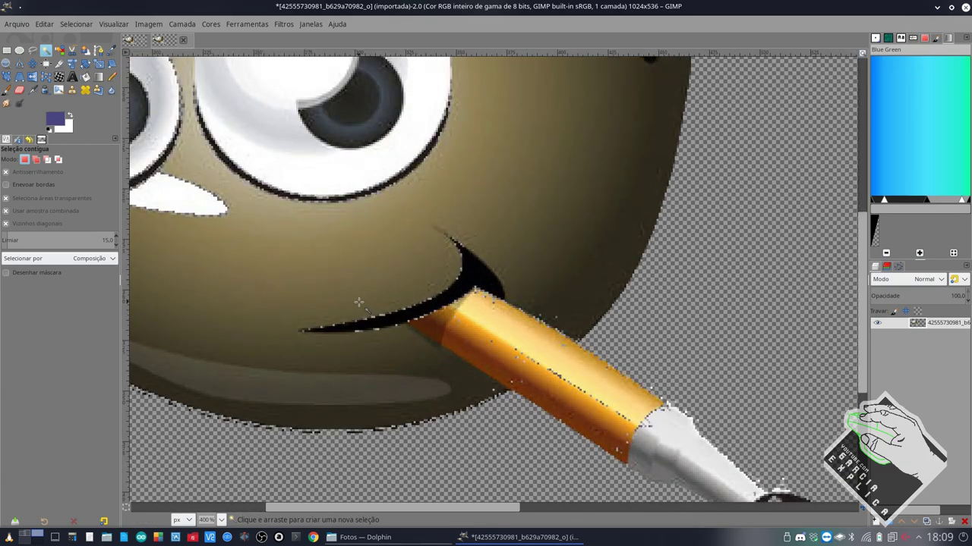
{"action": "scroll", "coordinate": [359, 304], "scroll_direction": "down", "scroll_amount": 1}
{"action": "scroll", "coordinate": [425, 326], "scroll_direction": "down", "scroll_amount": 2}
{"action": "scroll", "coordinate": [492, 349], "scroll_direction": "up", "scroll_amount": 2}
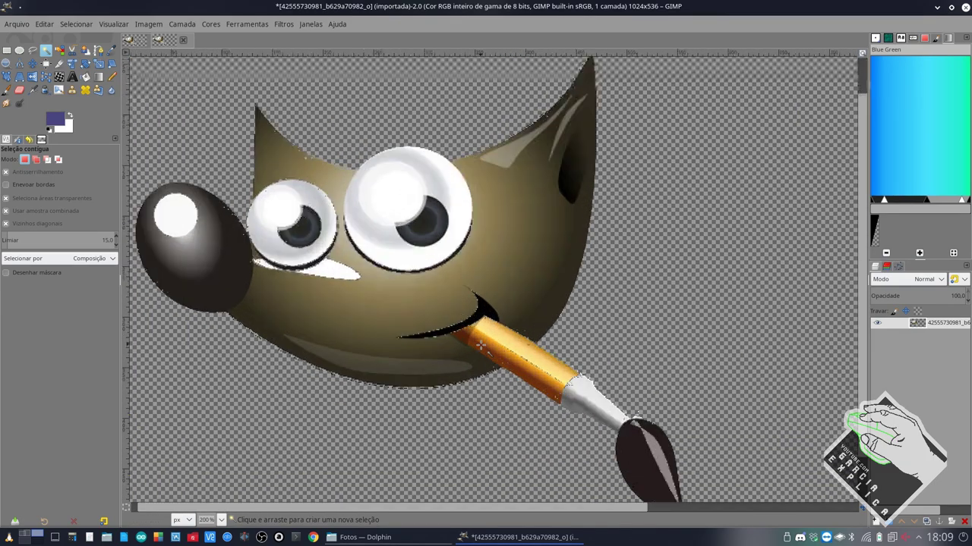
{"action": "scroll", "coordinate": [478, 326], "scroll_direction": "down", "scroll_amount": 1}
{"action": "scroll", "coordinate": [471, 307], "scroll_direction": "down", "scroll_amount": 1}
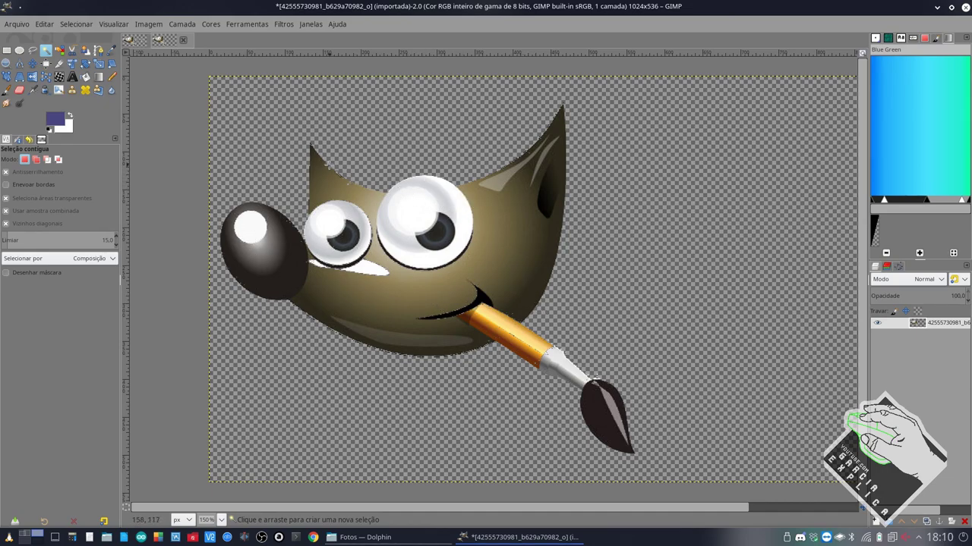
Lasso a loose Free Select outline around Wilber and invert it to cover the surroundings
{"action": "left_click", "coordinate": [33, 50]}
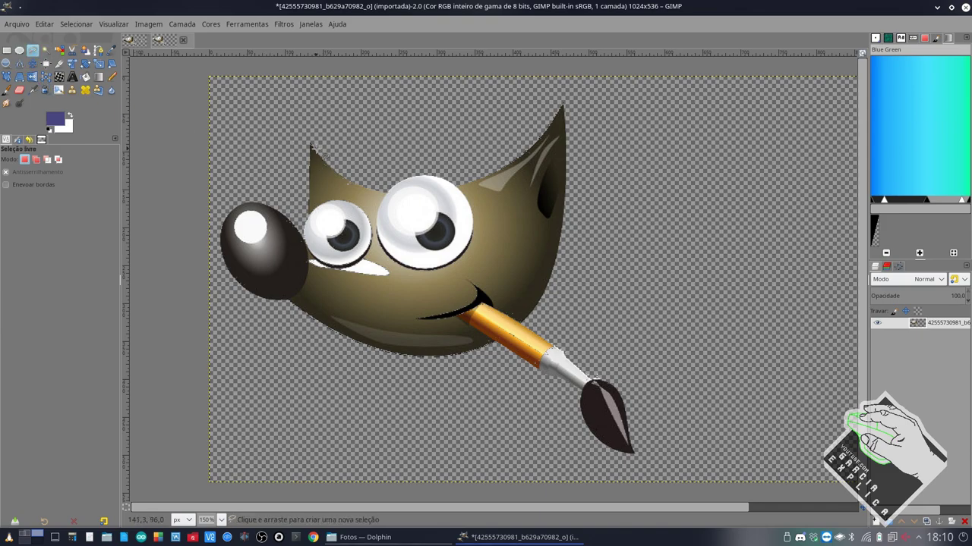
{"action": "left_click_drag", "start_coordinate": [313, 149], "coordinate": [540, 149]}
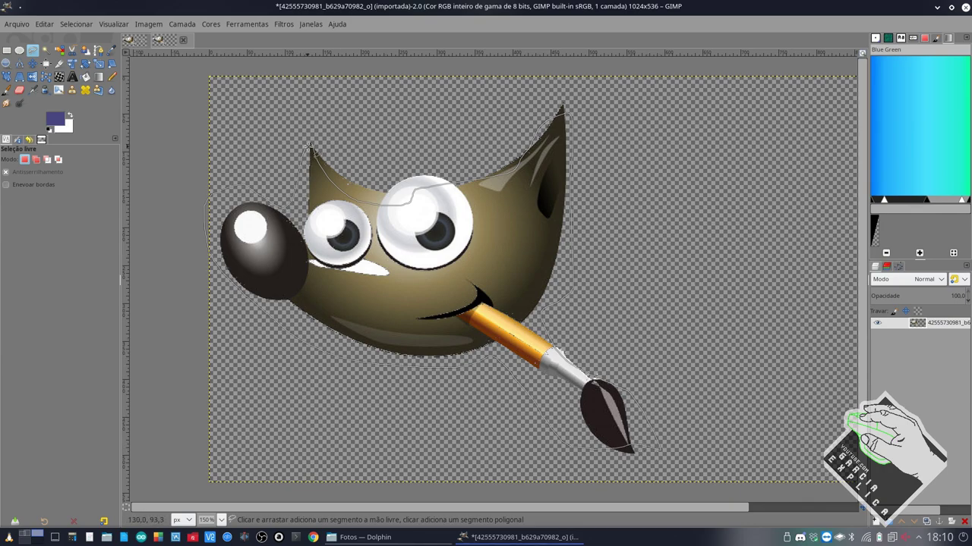
{"action": "left_click", "coordinate": [308, 146]}
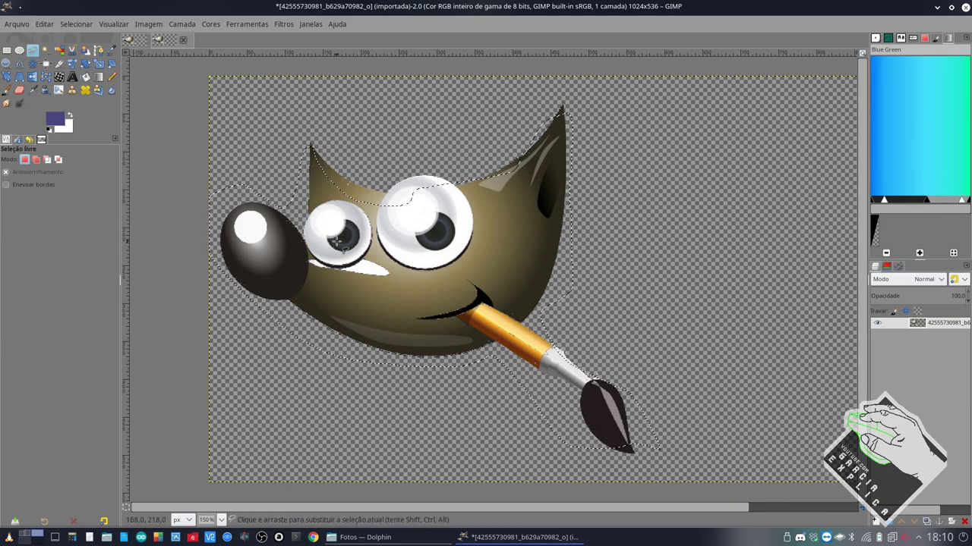
{"action": "right_click", "coordinate": [386, 237]}
{"action": "mouse_move", "coordinate": [417, 276]}
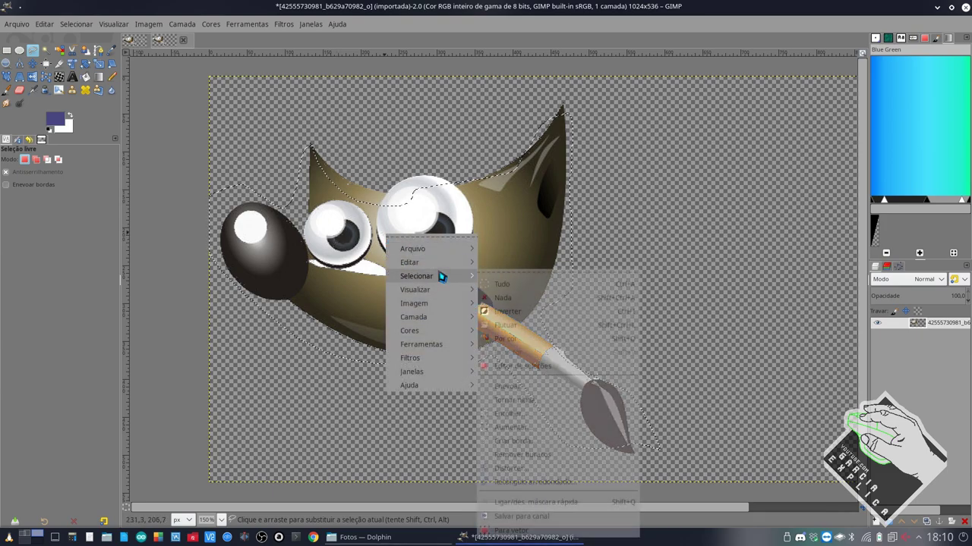
{"action": "left_click", "coordinate": [518, 311]}
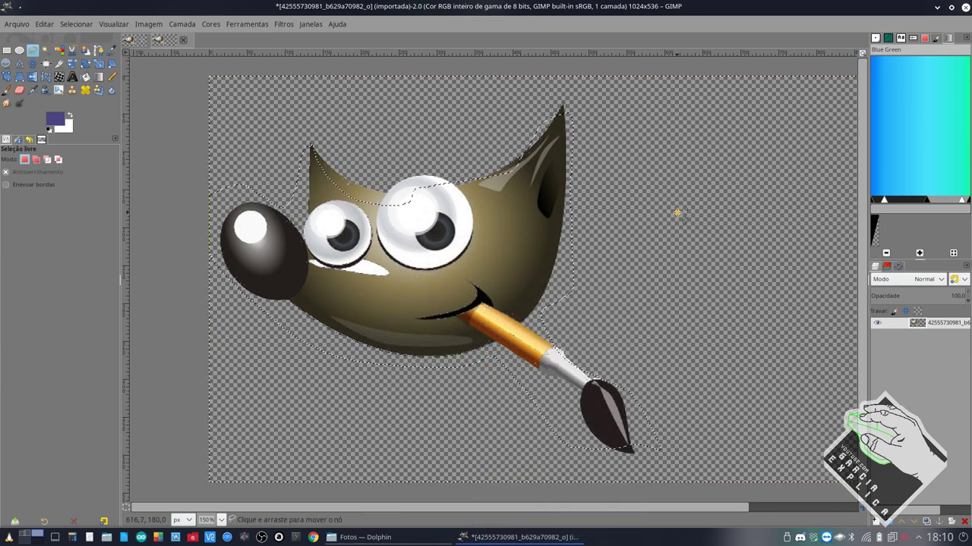
{"action": "left_click", "coordinate": [677, 213]}
{"action": "scroll", "coordinate": [644, 241], "scroll_direction": "down", "scroll_amount": 2}
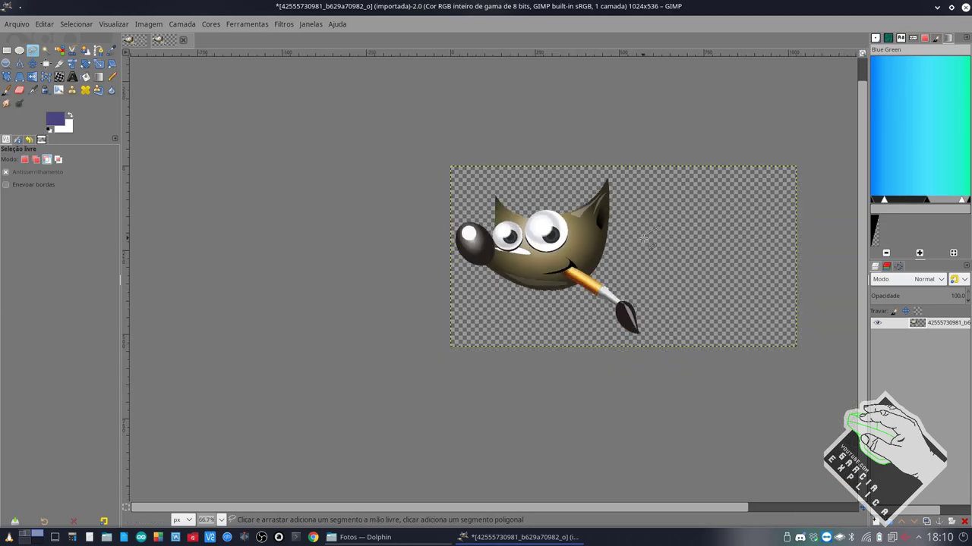
{"action": "scroll", "coordinate": [643, 241], "scroll_direction": "down", "scroll_amount": 1}
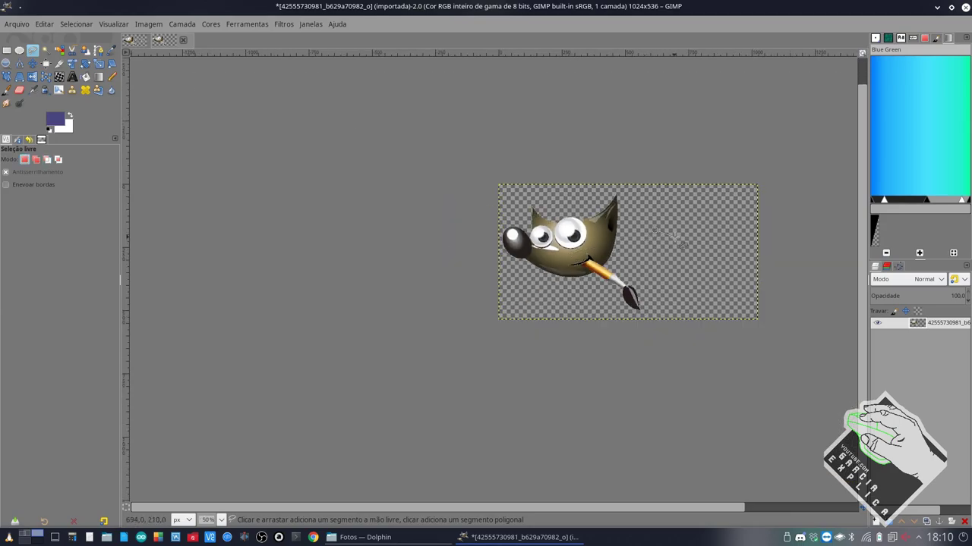
{"action": "key", "text": "Escape"}
{"action": "key", "text": "m"}
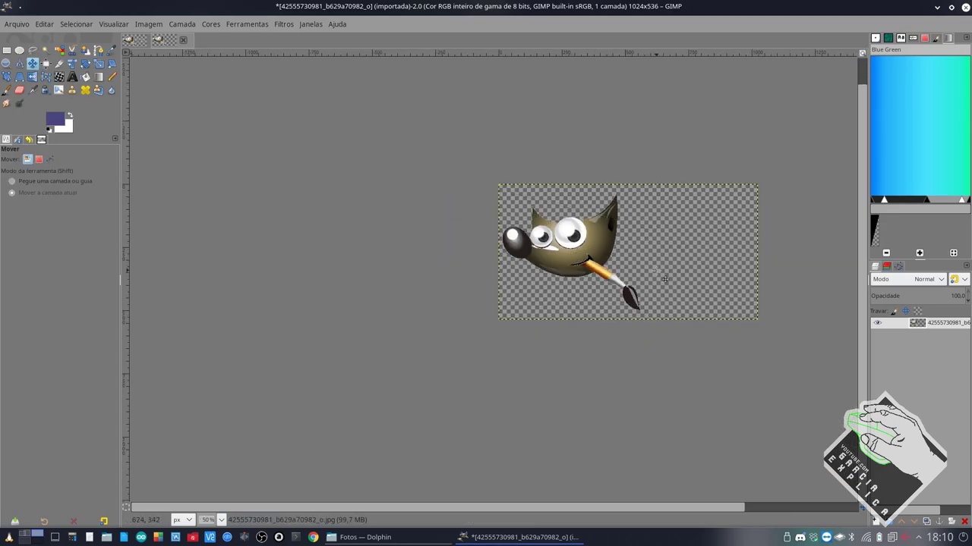
{"action": "scroll", "coordinate": [687, 259], "scroll_direction": "right", "scroll_amount": 2}
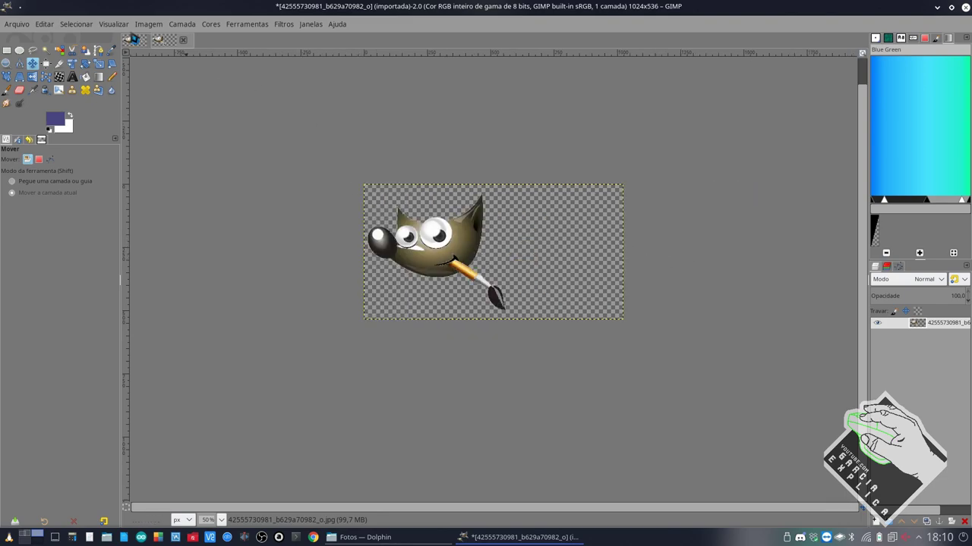
{"action": "left_click", "coordinate": [141, 42]}
{"action": "left_click", "coordinate": [171, 42]}
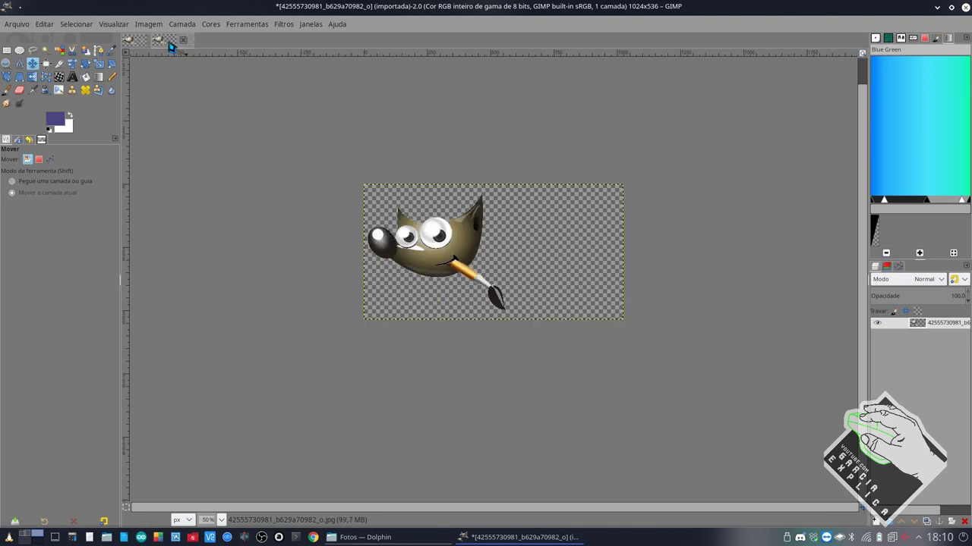